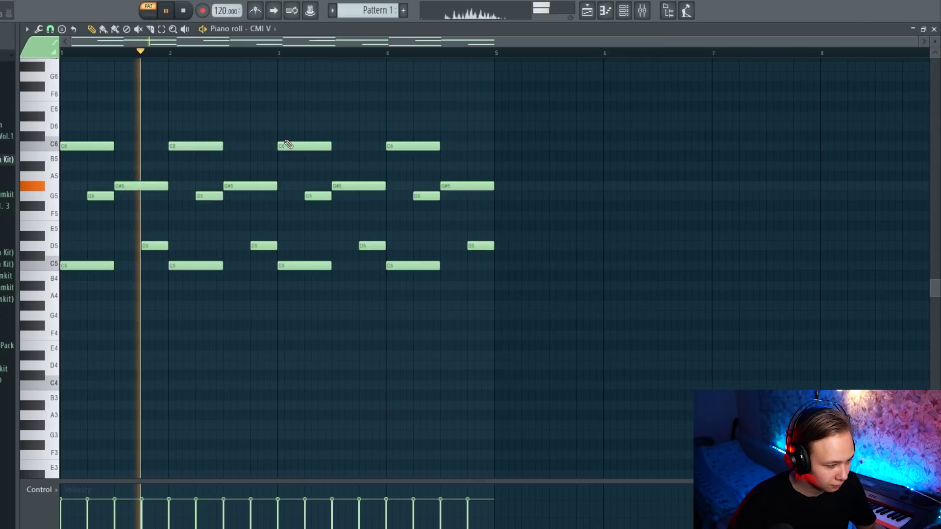
Randomize the velocity levels of the CMI V notes in the piano roll, toggling the Bipolar option
key("alt+r")
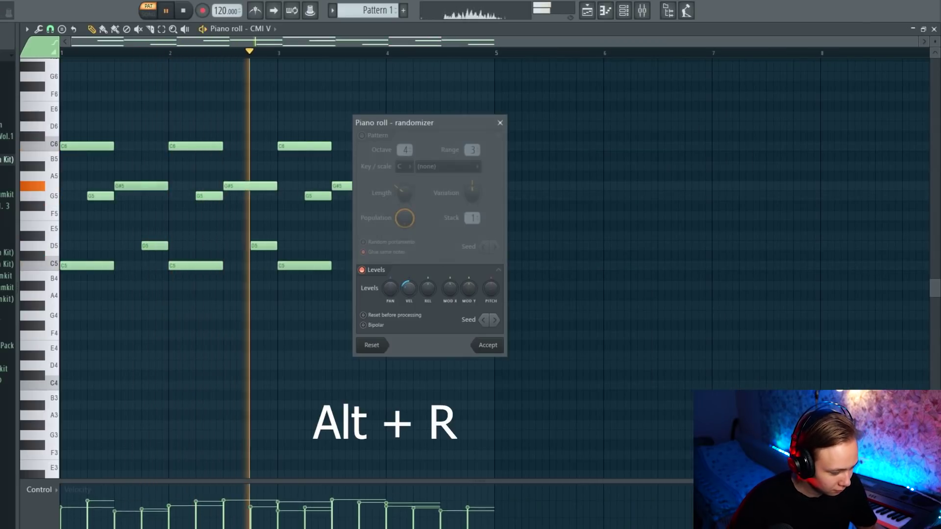
left_click(364, 325)
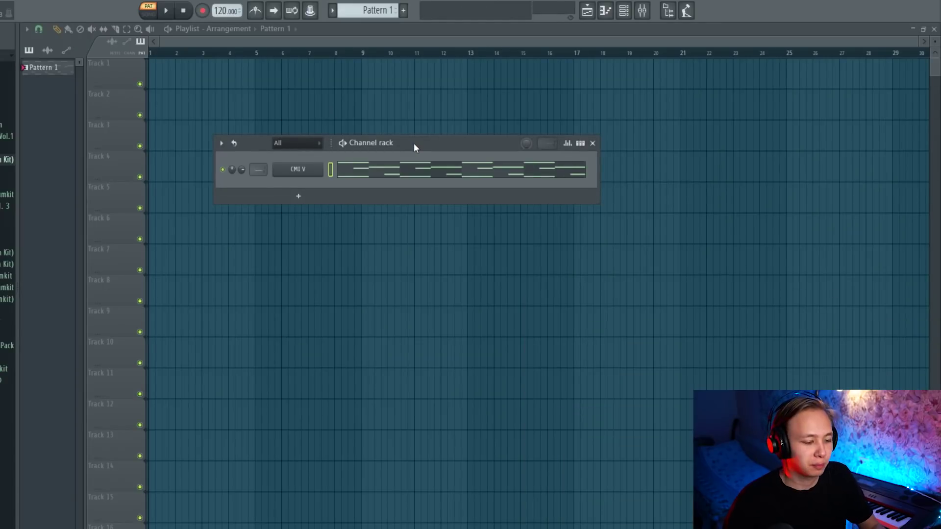
Add a second CMI V instrument channel, load its Organ preset Xylocent, and close the plugin
left_click(298, 196)
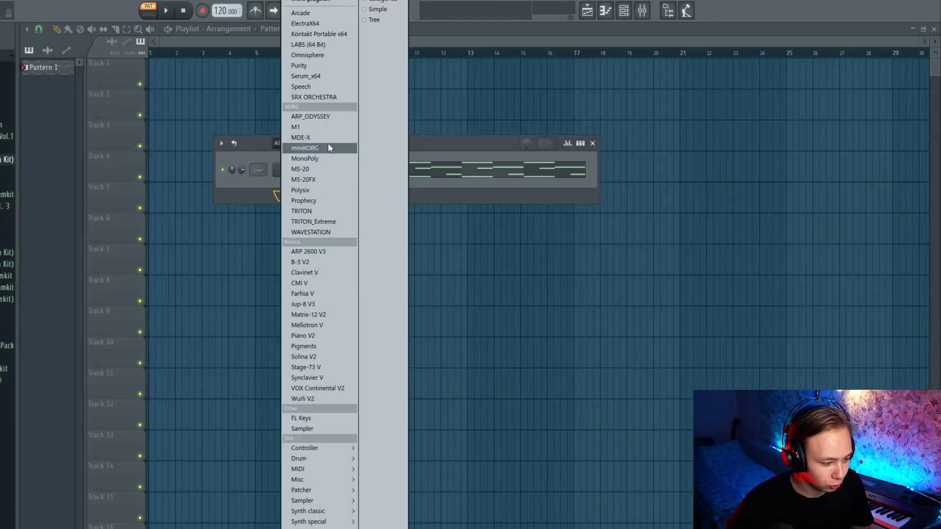
left_click(328, 281)
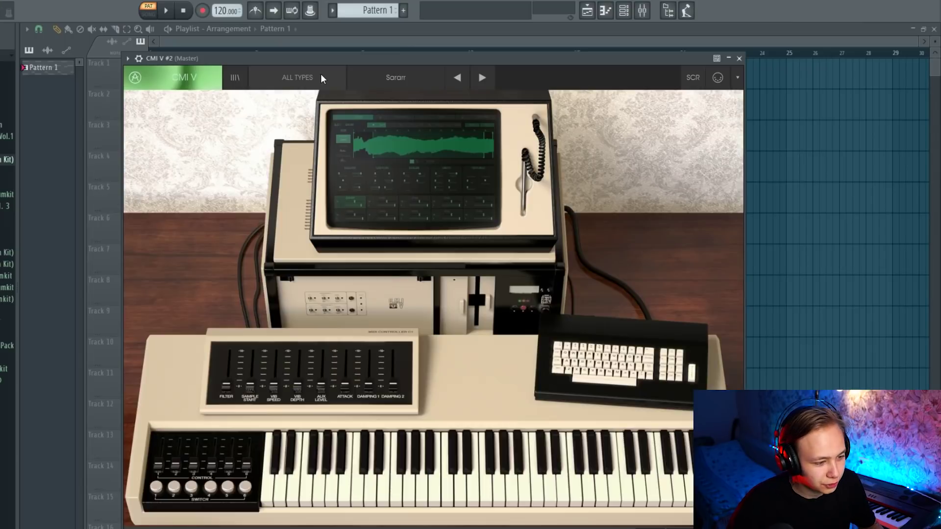
left_click(320, 77)
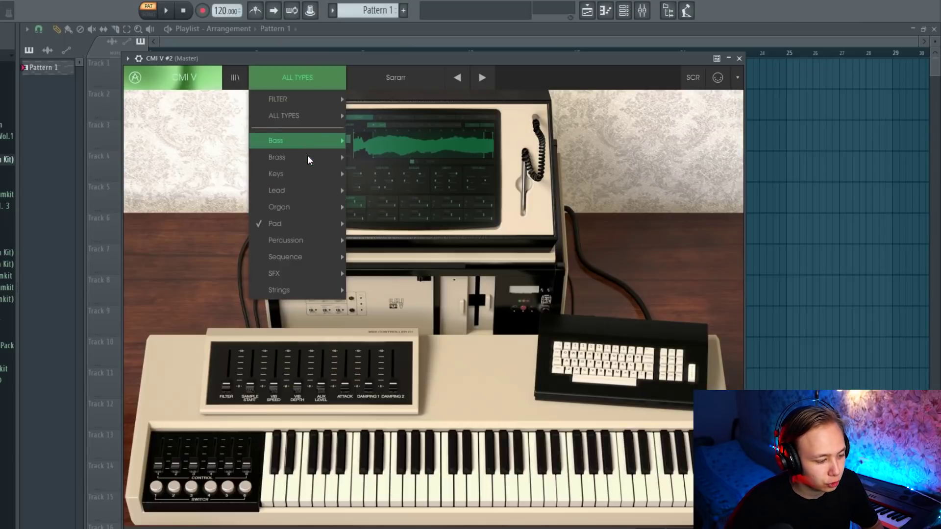
mouse_move(297, 214)
left_click(387, 491)
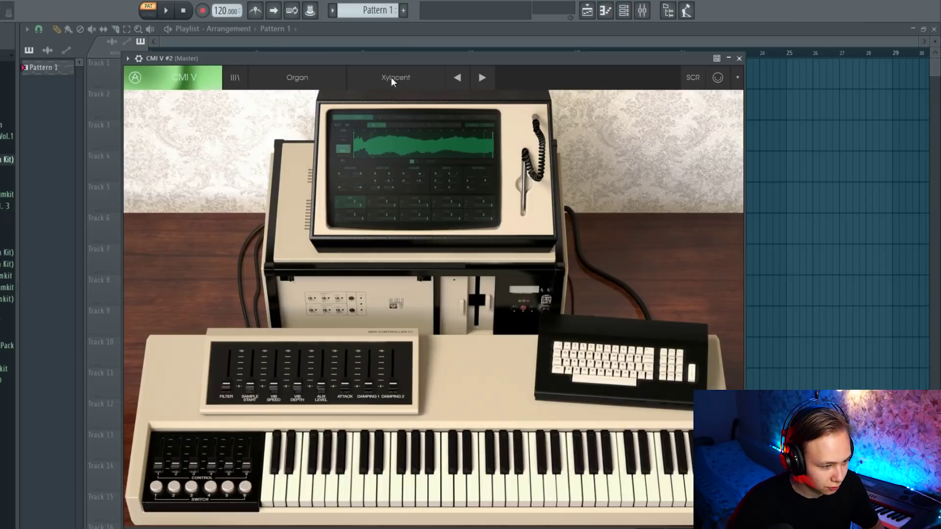
left_click_drag(398, 58, 397, 53)
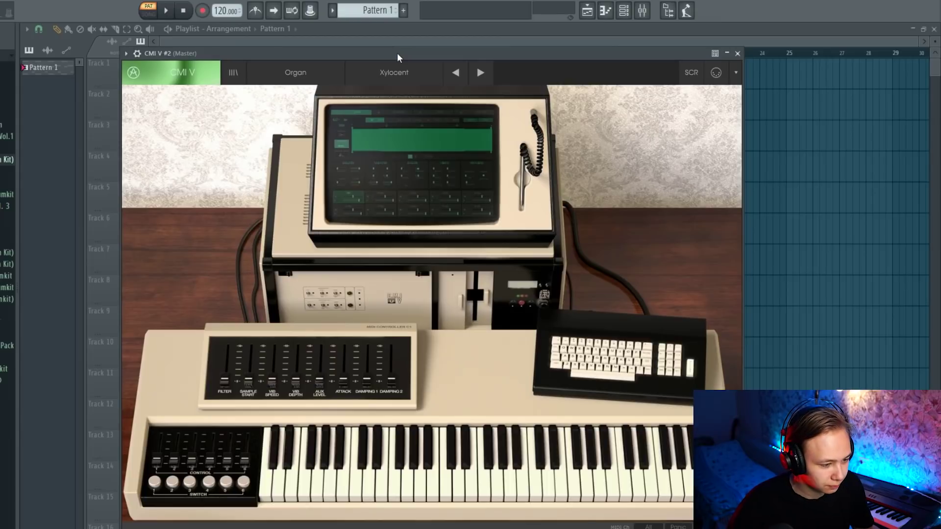
left_click(431, 142)
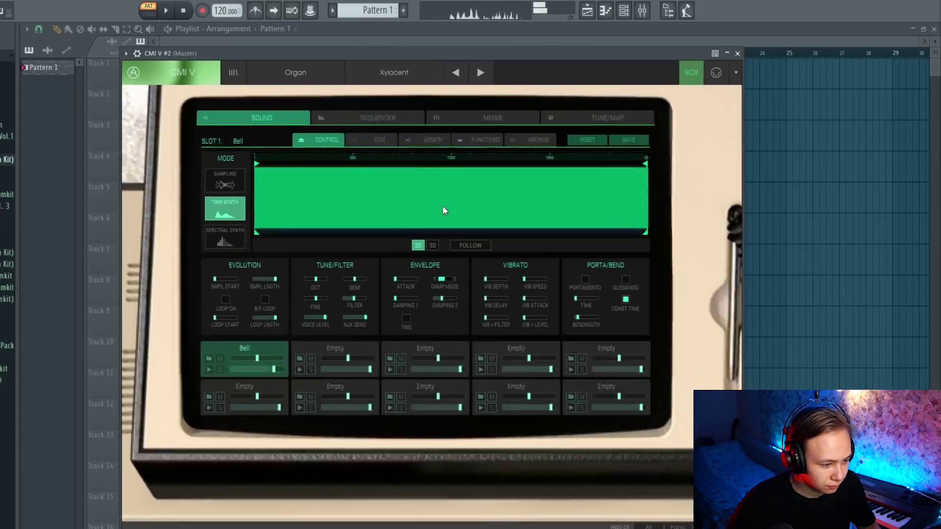
left_click(512, 120)
left_click(737, 53)
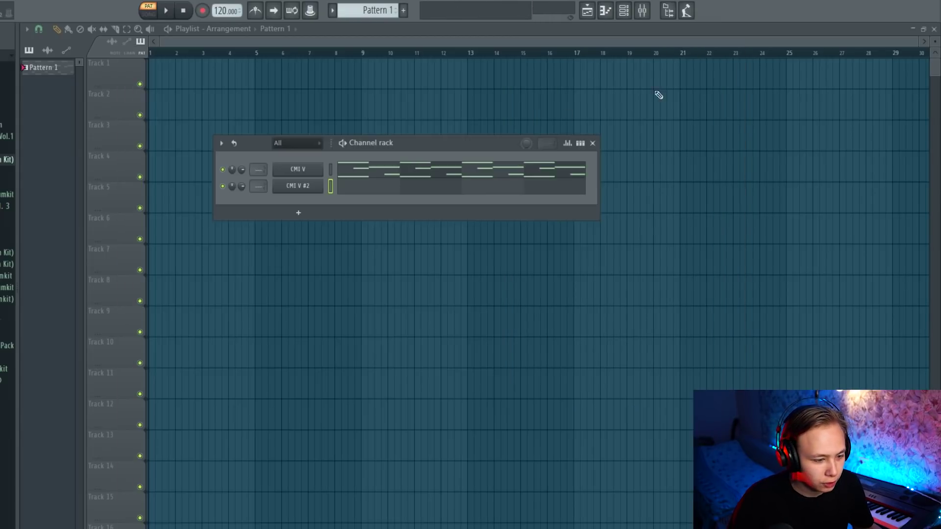
Draw a one-bar melody of short notes for CMI V #2: C5, D#6, G5, G#5, D6, C5, G5, G#5
left_click(348, 191)
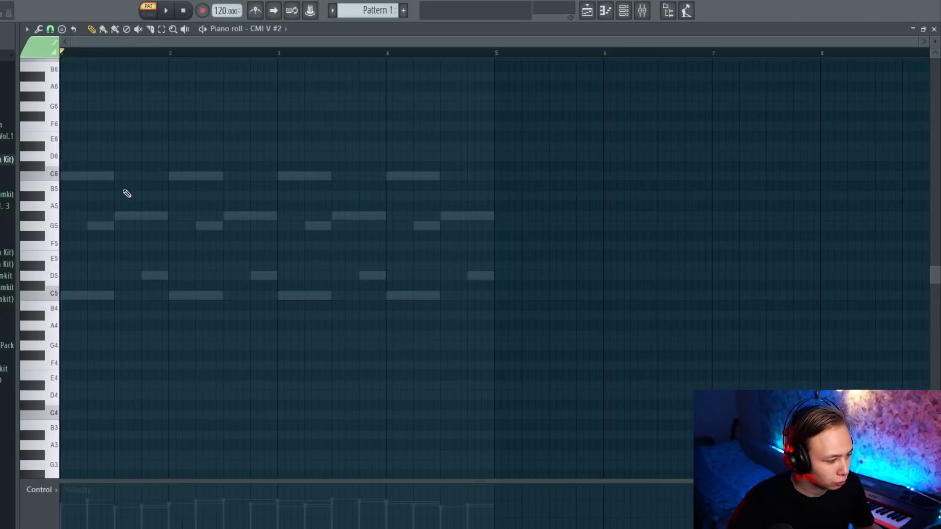
left_click(69, 146)
left_click_drag(66, 145, 82, 146)
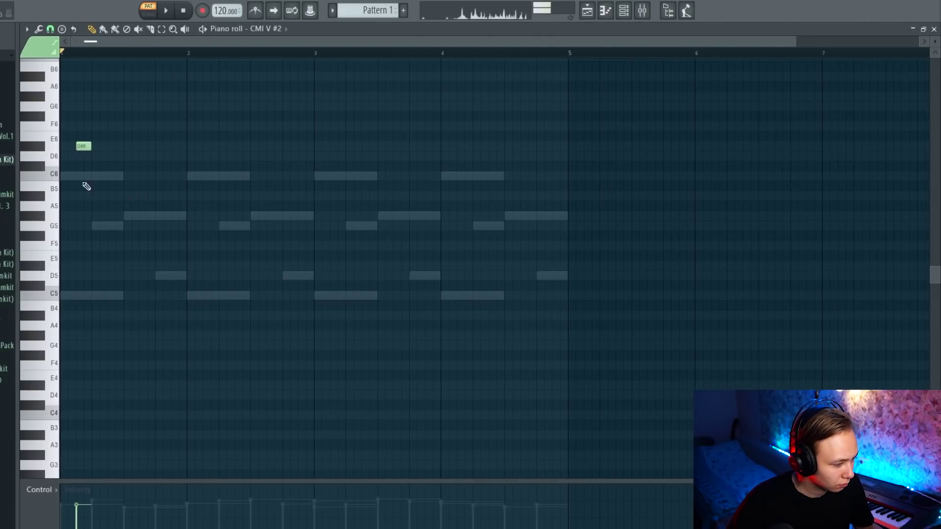
left_click(66, 295)
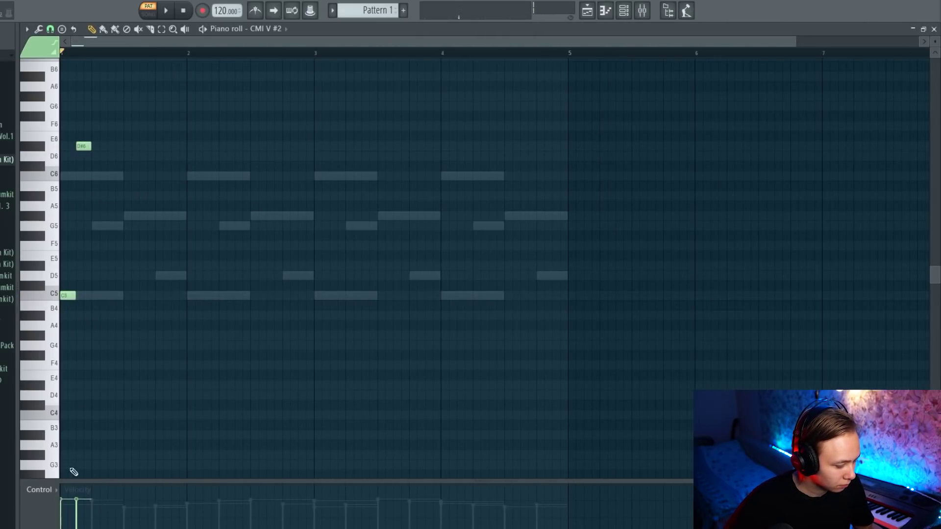
left_click(96, 225)
left_click(112, 216)
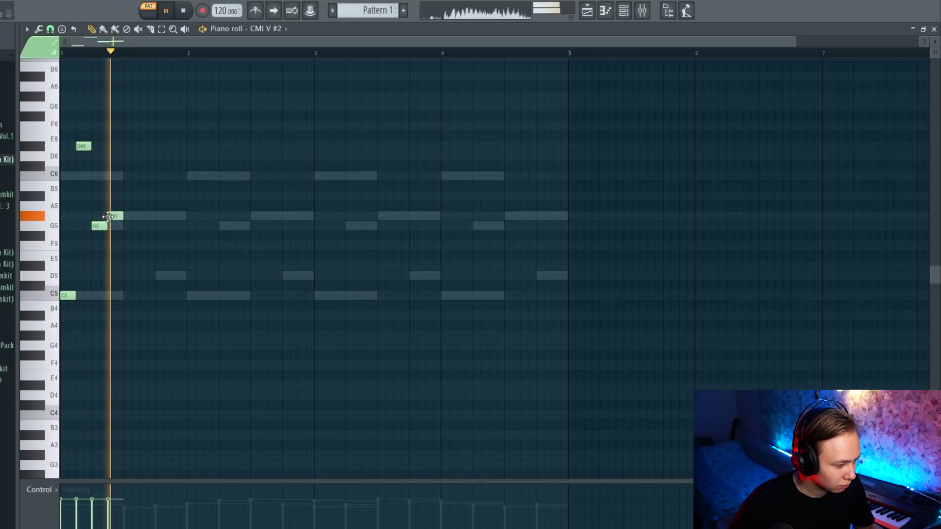
left_click(127, 156)
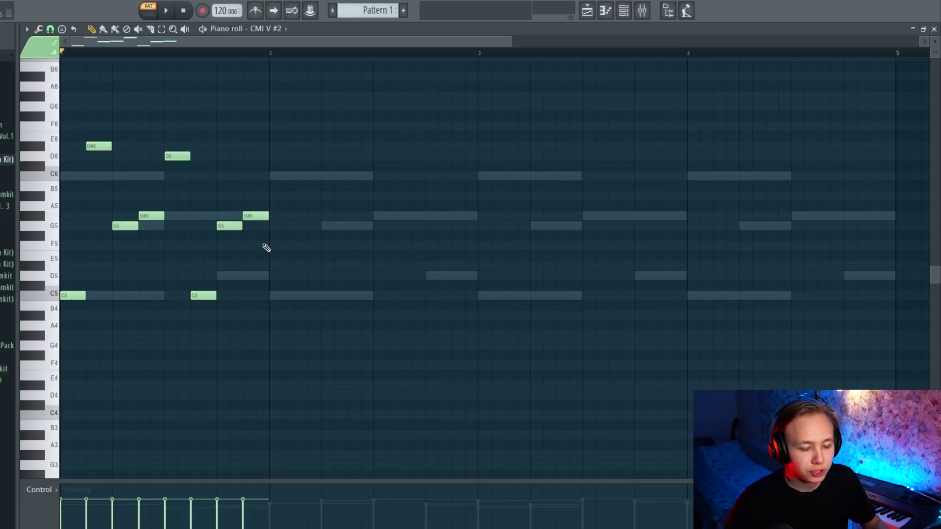
Repeat the one-bar CMI V #2 melody across four bars and shape its note velocities into rising and falling waves
right_click(194, 219)
right_click(194, 219)
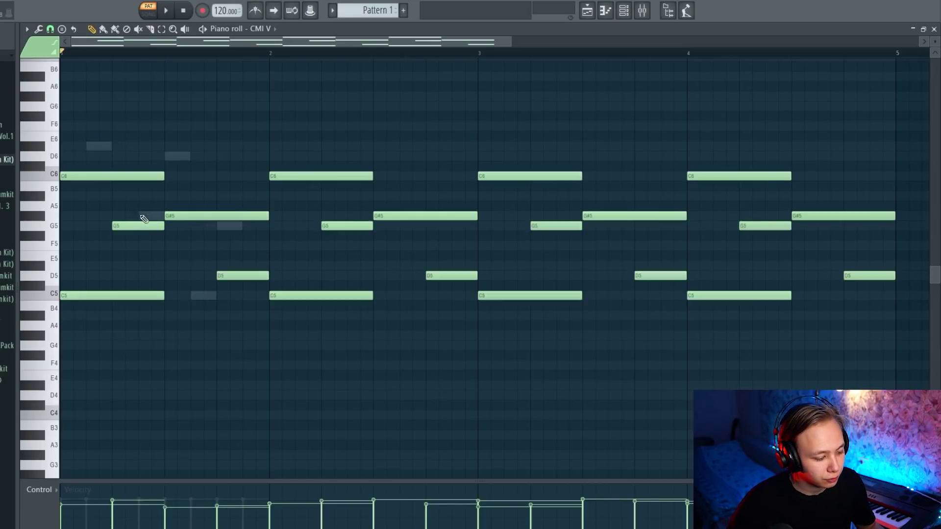
left_click_drag(133, 211, 458, 227)
right_click(400, 255)
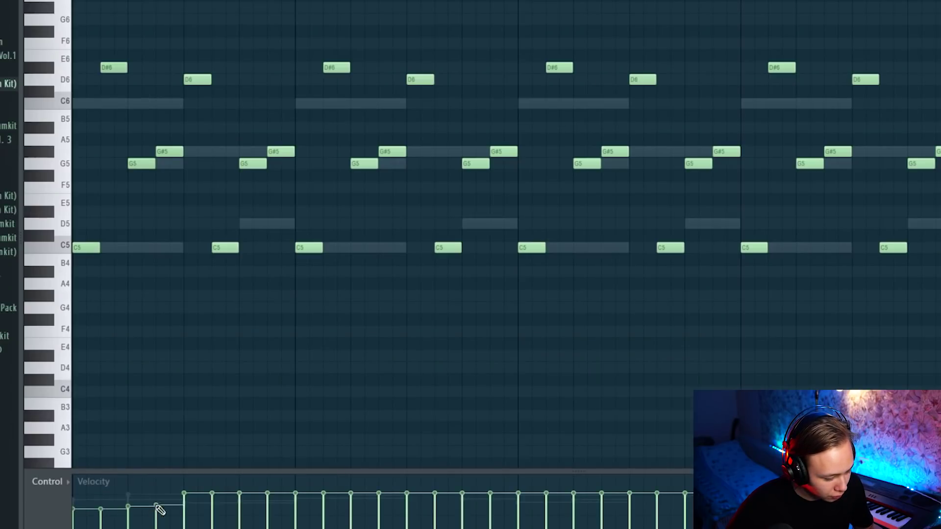
left_click_drag(401, 518, 469, 509)
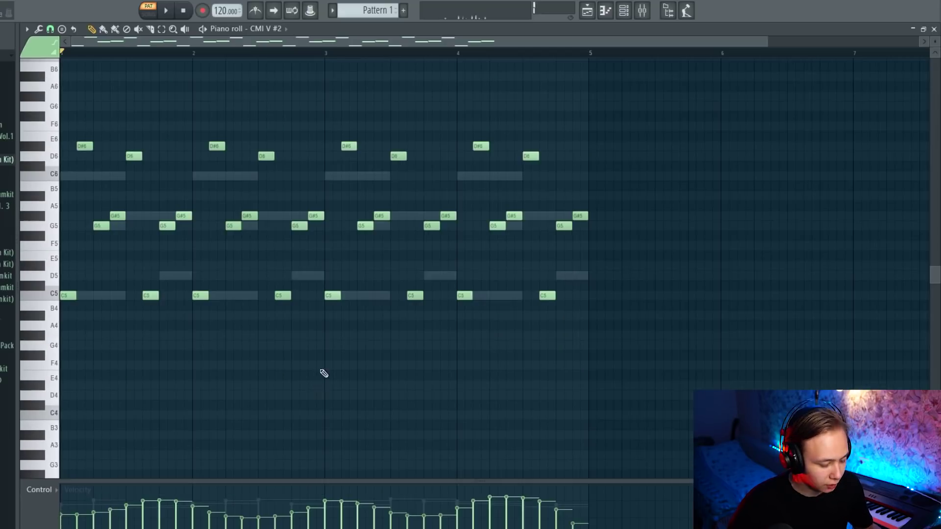
key("space")
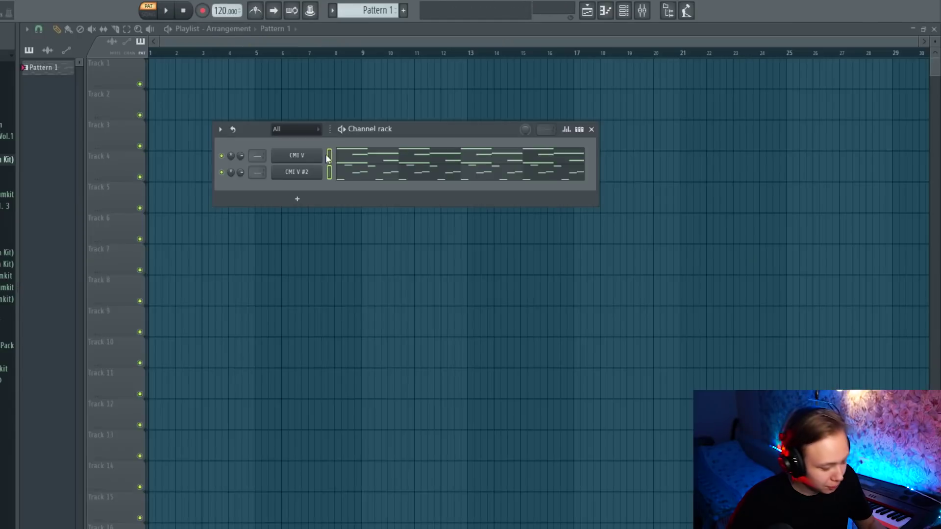
Assign CMI V and CMI V #2 to mixer tracks 1 and 2 and route both only to Insert 3
key("ctrl+l")
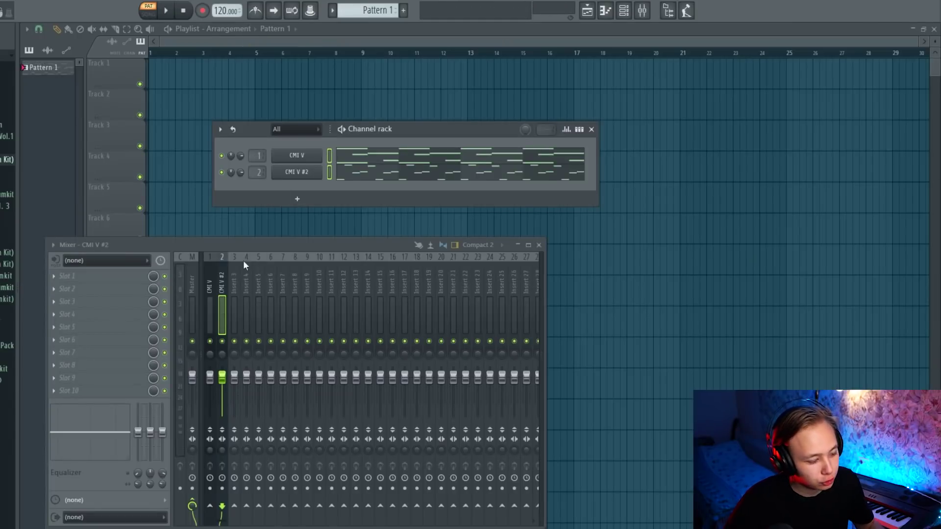
right_click(235, 506)
left_click(251, 512)
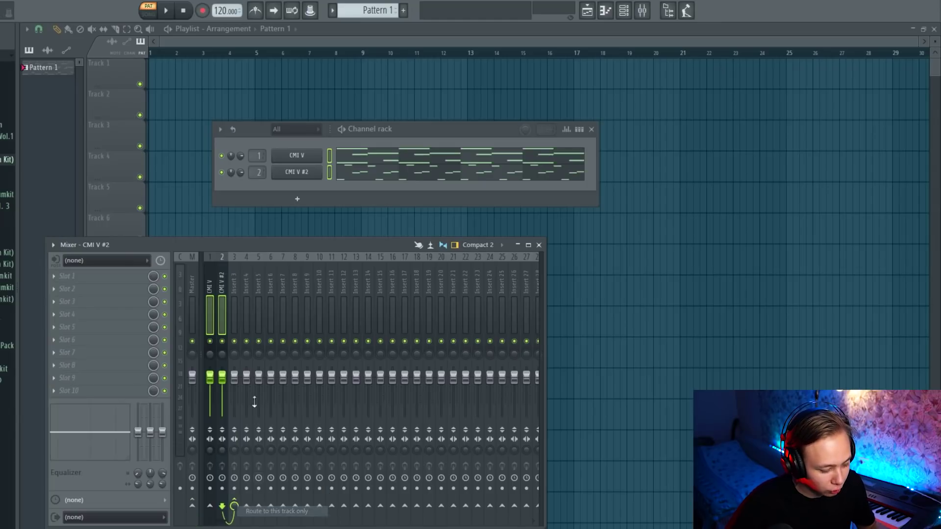
Load RC-20 Retro Color in the first effect slot of Insert 3 and turn off its Noise module
left_click(234, 365)
left_click(98, 277)
left_click(236, 140)
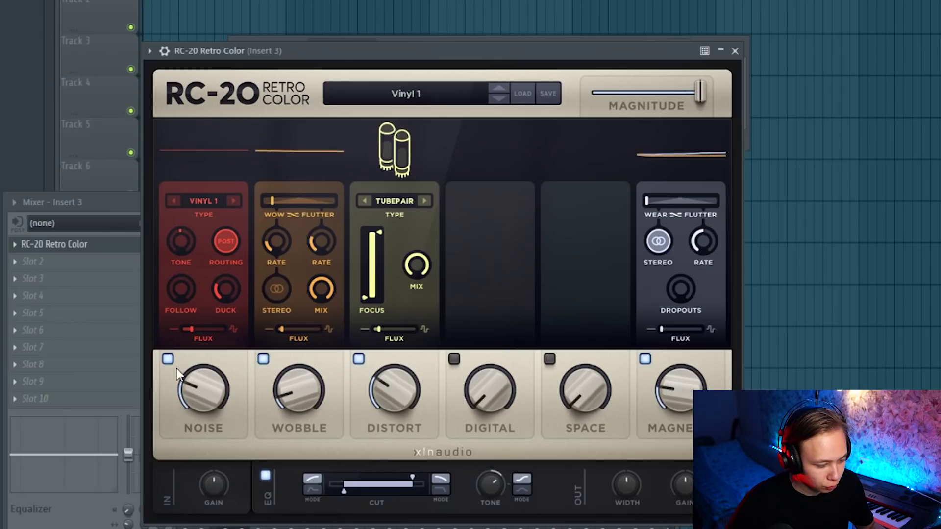
left_click(169, 360)
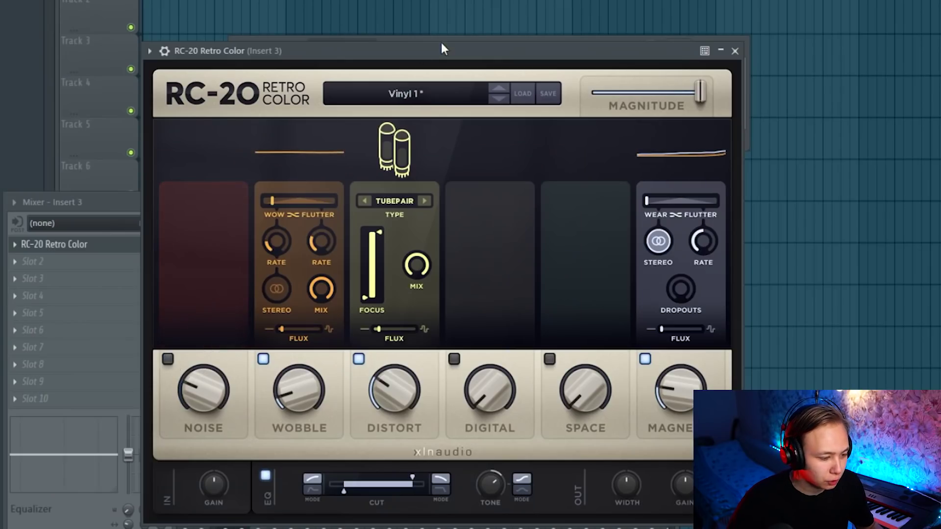
left_click_drag(441, 42, 462, 0)
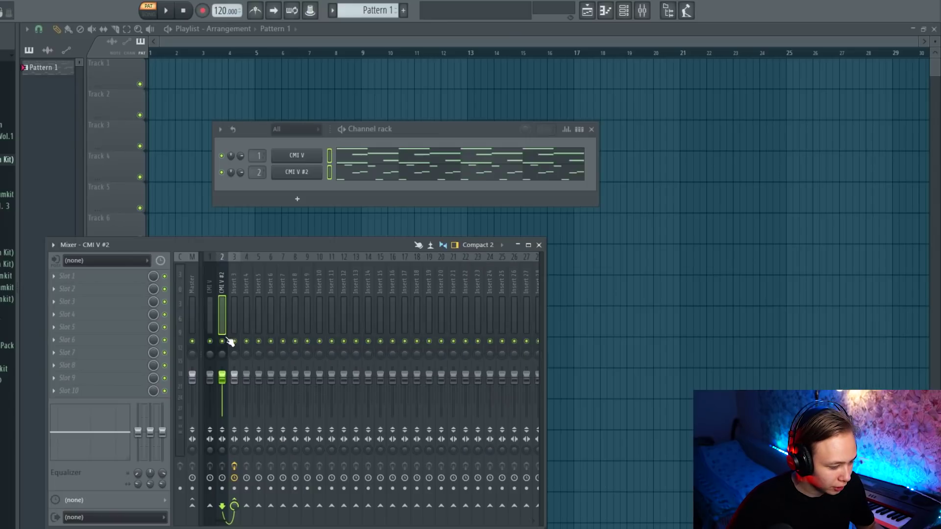
Solo the CMI V #2 mixer track, add ValhallaRoom_x64 to its third slot, and adjust the reverb mix during playback
right_click(230, 341)
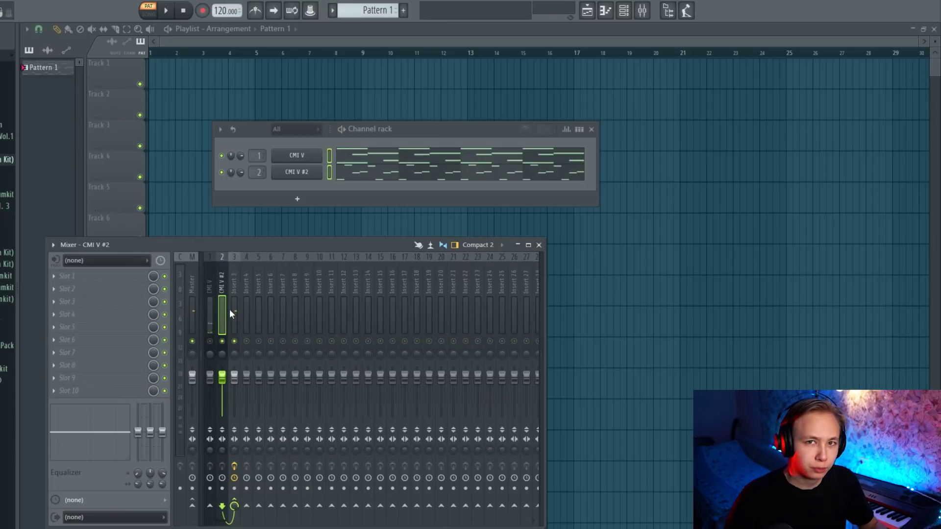
left_click(103, 302)
left_click(218, 224)
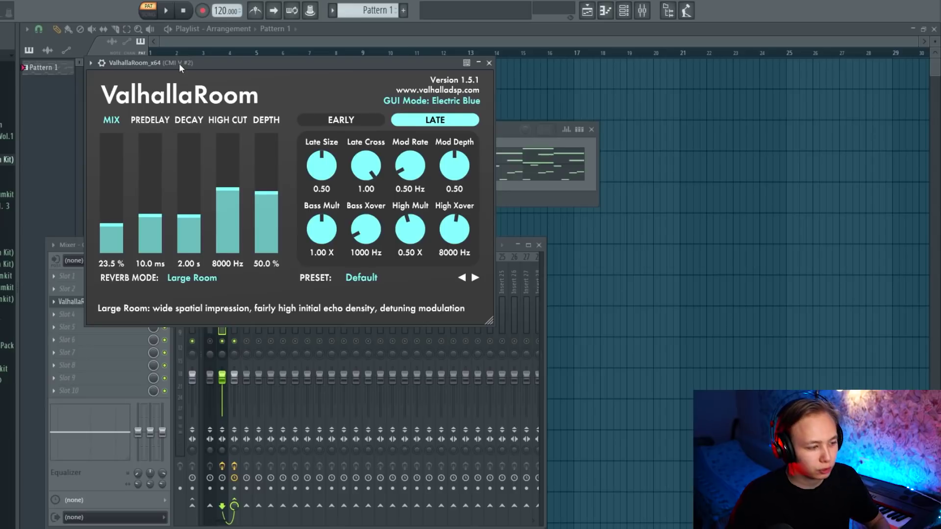
left_click_drag(179, 63, 187, 62)
key("space")
mouse_move(126, 236)
left_mouse_down()
mouse_move(125, 169)
mouse_move(122, 230)
left_mouse_up()
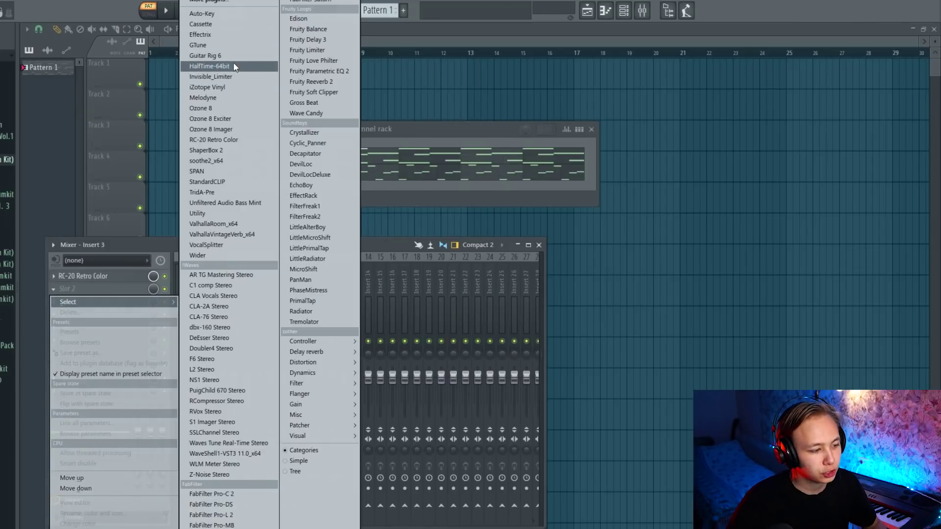
Add HalfTime-64bit and Fruity Parametric EQ 2 to slots 2 and 3 of Insert 3 and adjust the EQ curve
left_click(233, 64)
left_click(83, 249)
left_click(87, 301)
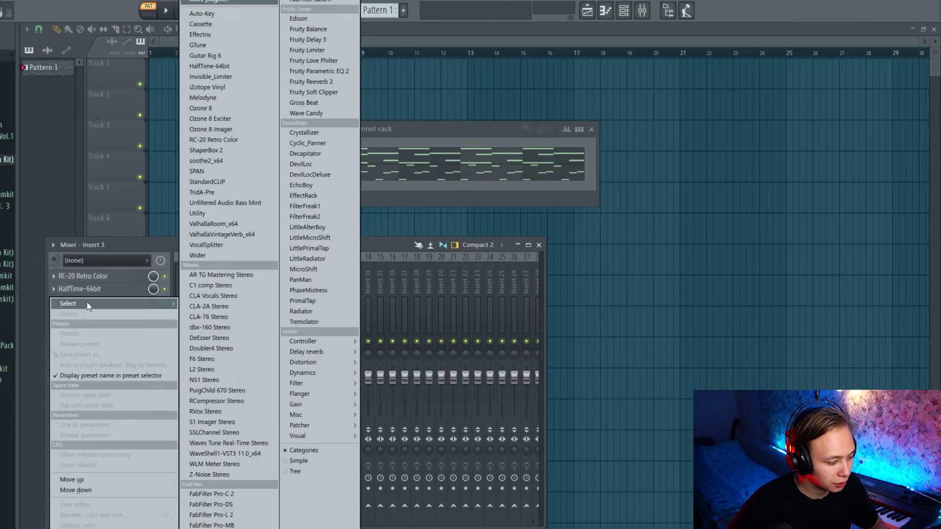
left_click(310, 110)
left_click_drag(130, 206, 164, 245)
key("space")
left_click(377, 111)
left_click(397, 142)
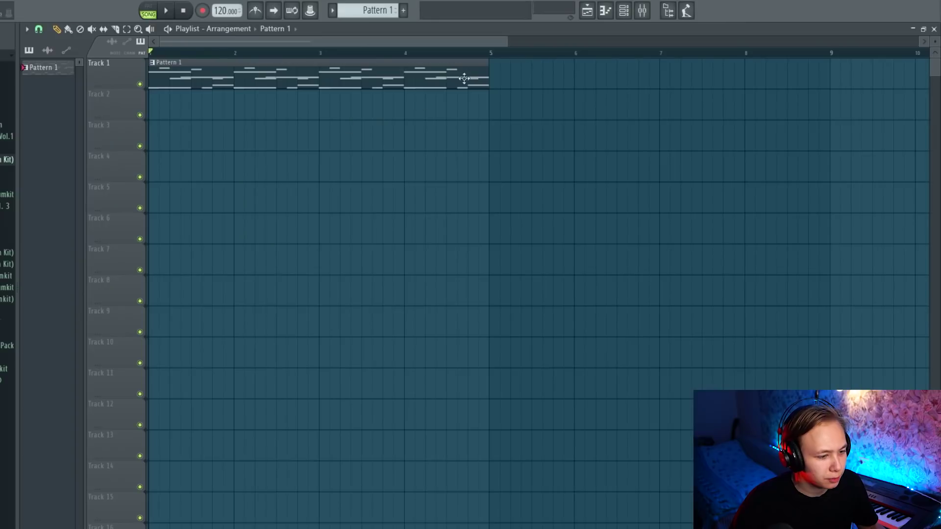
Duplicate the Pattern 1 clip on Track 1 of the playlist into bars 5 to 8
left_click(417, 75, "ctrl")
key("ctrl+b")
scroll(382, 169, "down", 2)
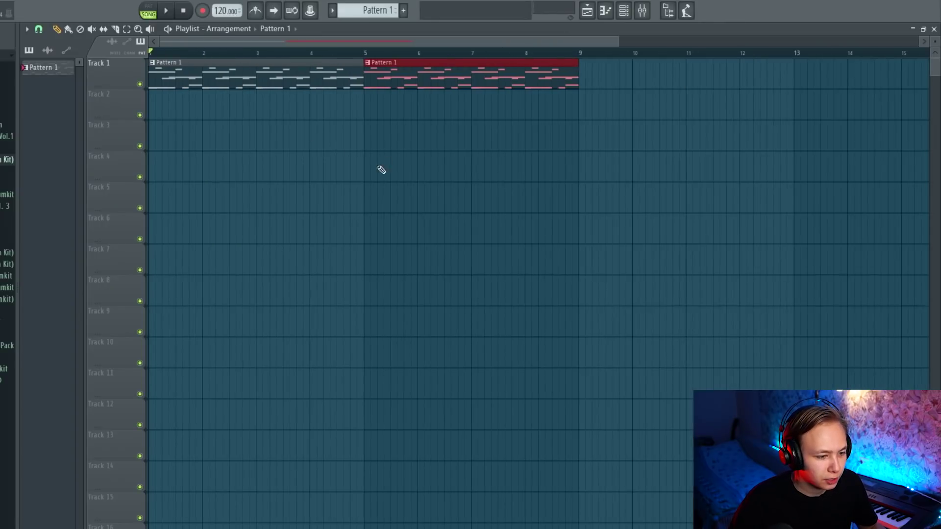
left_click(383, 169, "ctrl")
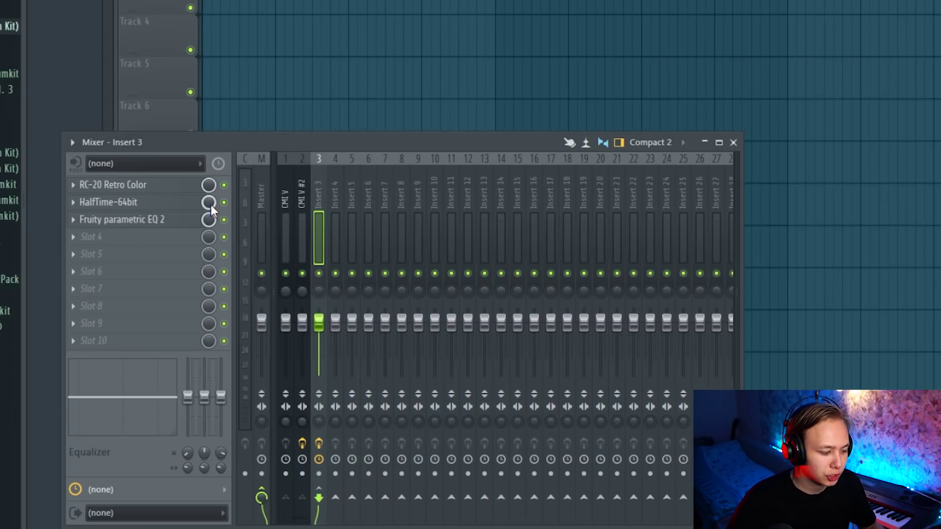
Create an automation clip for the HalfTime-64bit mix level on Insert 3 and close the mixer
right_click(209, 203)
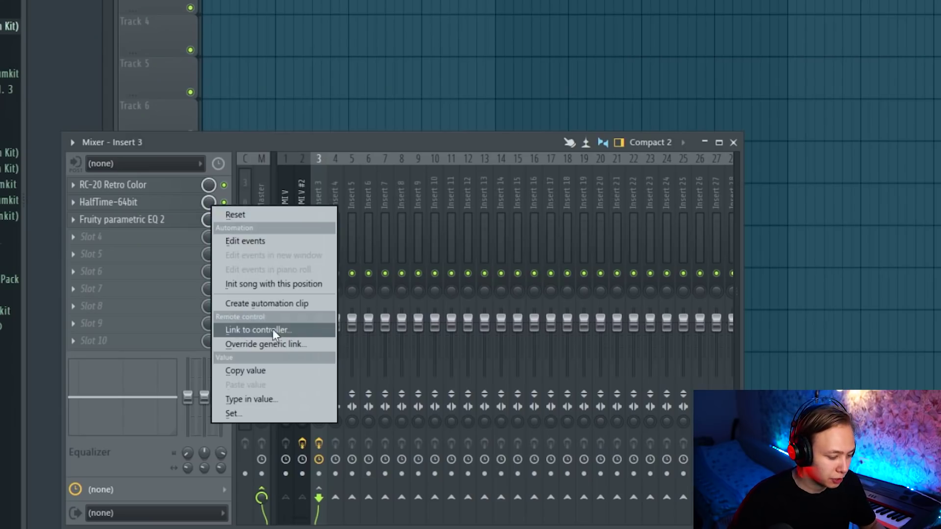
left_click(263, 305)
left_click(733, 143)
Split Pattern 1 by channel onto Tracks 1 and 2 and make the HalfTime automation on Track 3 drop to zero at bar 9
right_click(368, 149)
left_click_drag(360, 170, 416, 126)
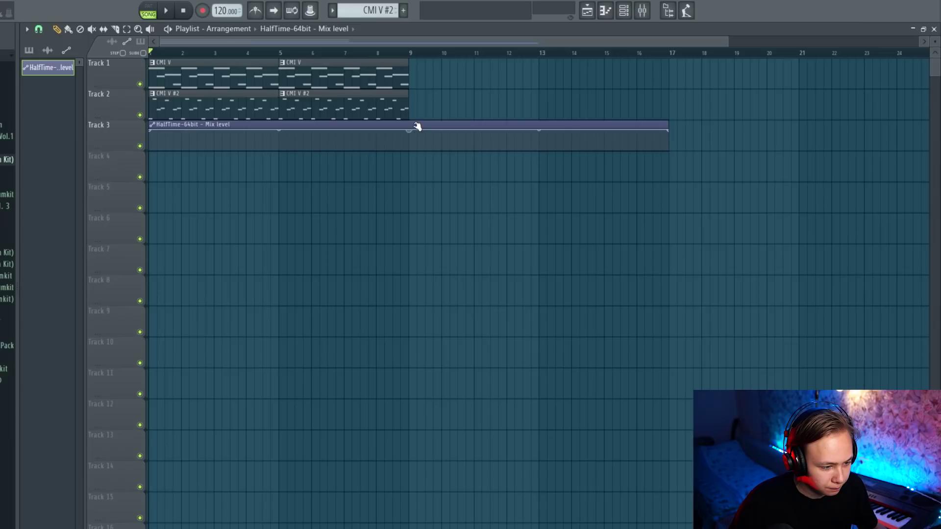
right_click(410, 146)
scroll(435, 191, "down", 1)
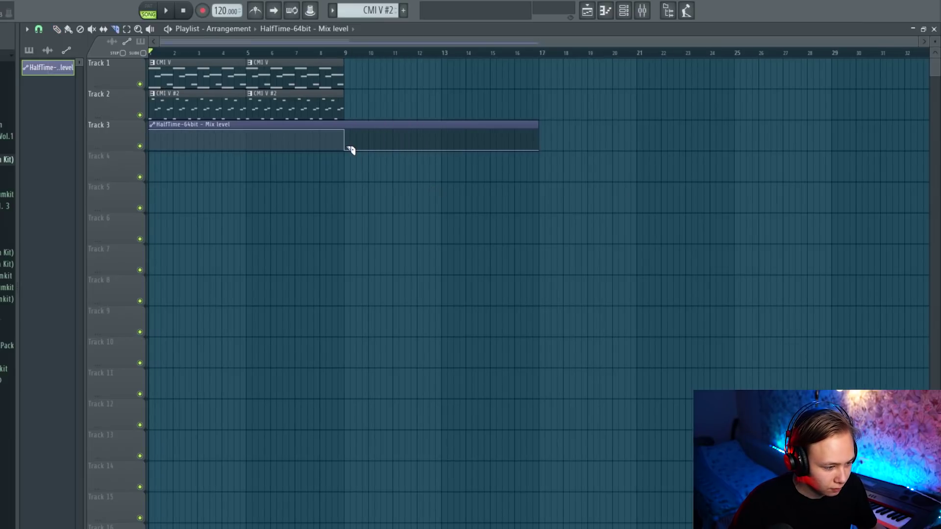
Duplicate the CMI V and CMI V #2 clips on Tracks 1 and 2 into bars 9 to 16
left_click_drag(350, 115, 118, 65)
key("ctrl+b")
left_click(308, 192, "ctrl")
Create a new empty pattern, place it on Track 5 across bars 1 to 8, and open the channel rack
left_click(403, 10)
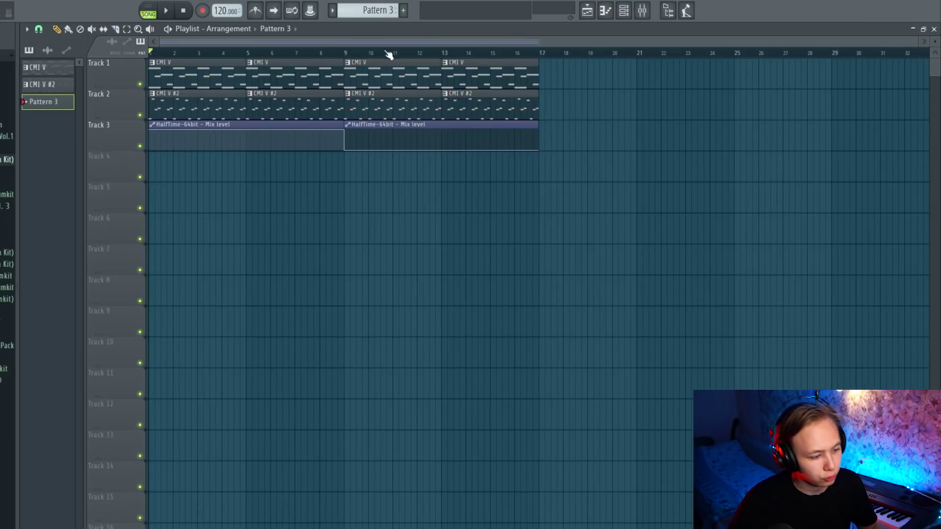
left_click(157, 194)
left_click_drag(171, 194, 344, 194)
key("F6")
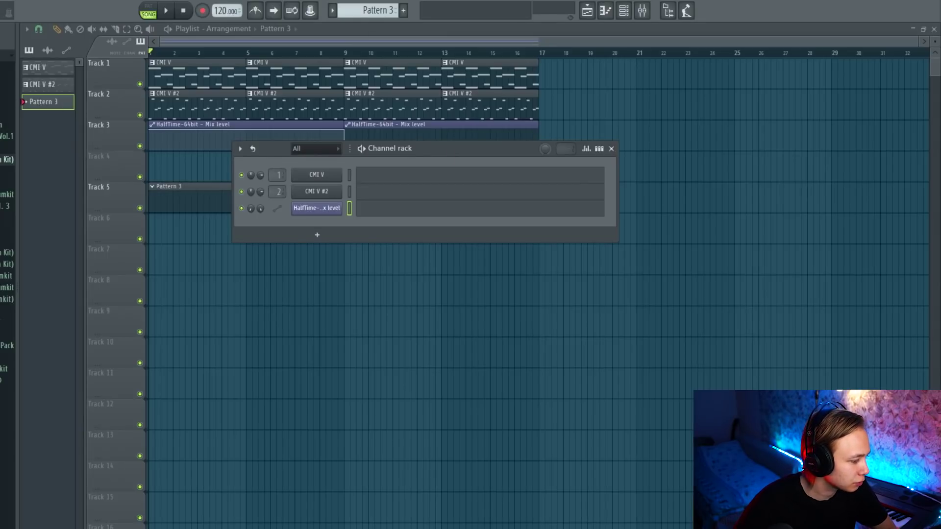
Add the [AP] 808 ( Toosie ), [AP] Clap ( Sonny ), [AP] Hihat ( Benihana ) and Rack Kick samples to the channel rack
left_click(6, 160)
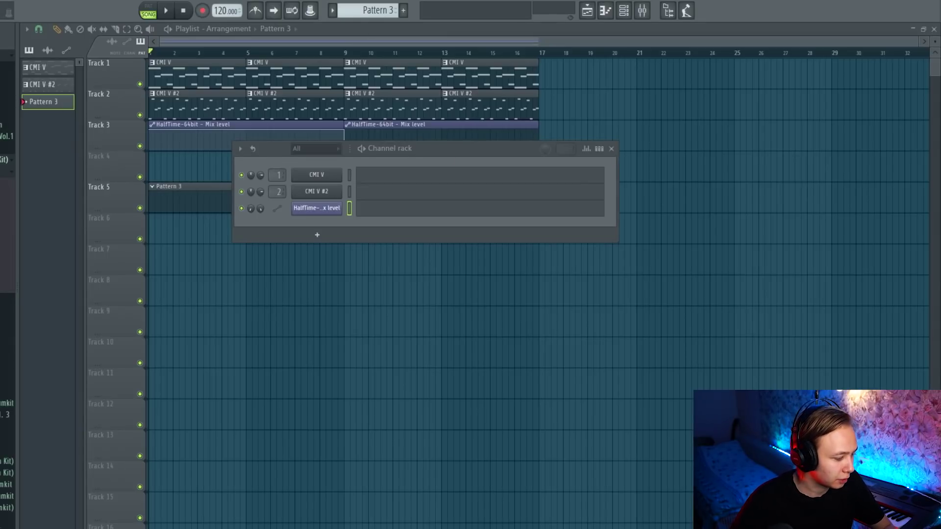
left_click_drag(7, 171, 316, 224)
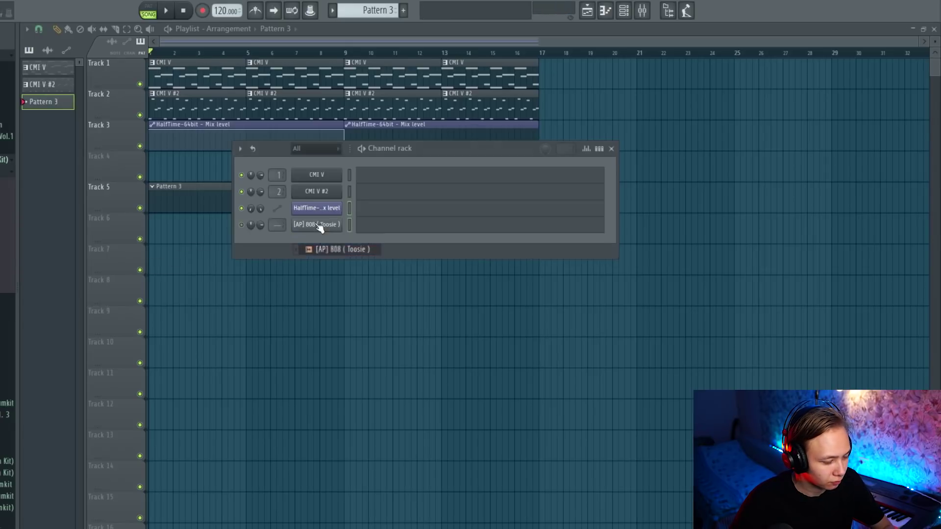
left_click(6, 171)
left_click(7, 183)
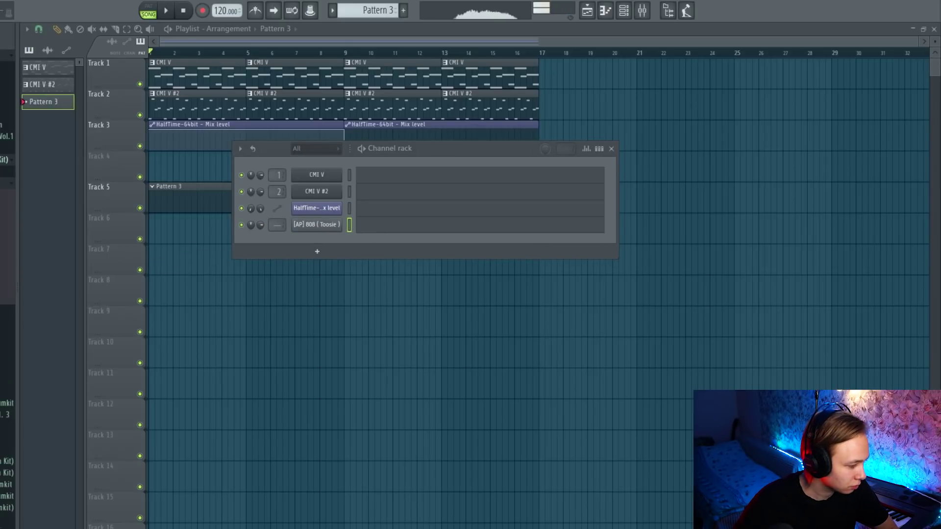
left_click_drag(7, 195, 316, 240)
left_click(7, 183)
left_click(7, 207)
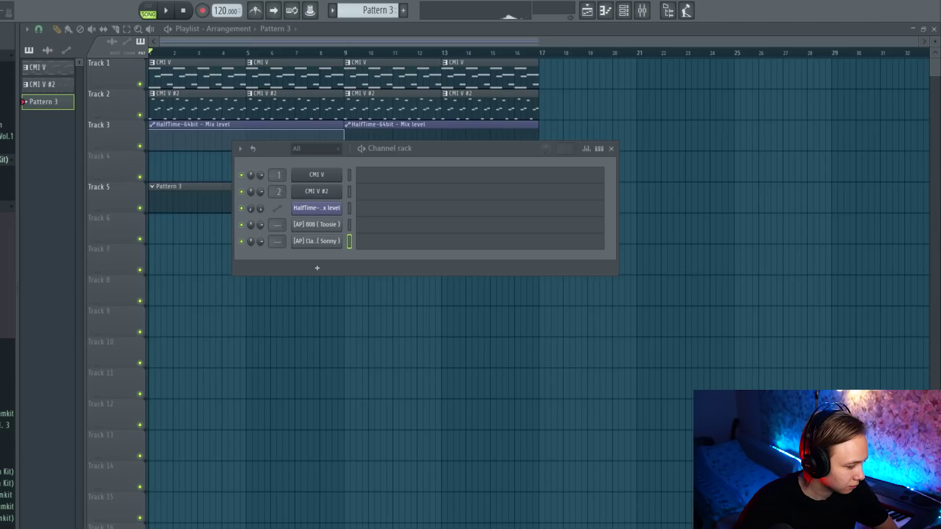
left_click_drag(7, 218, 319, 257)
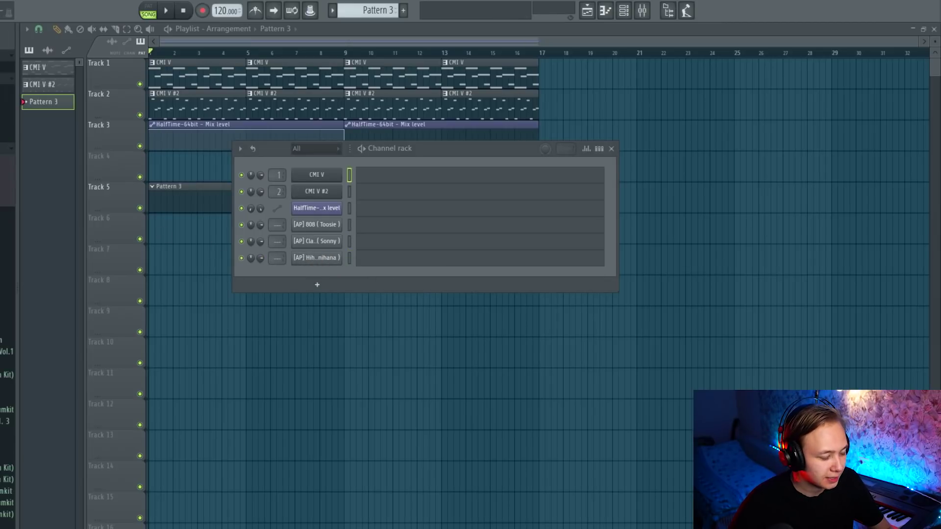
left_click_drag(7, 195, 314, 270)
Fill the hi-hat on every second step, and program C5 claps on beat 3 of each of the four bars
left_click(479, 294)
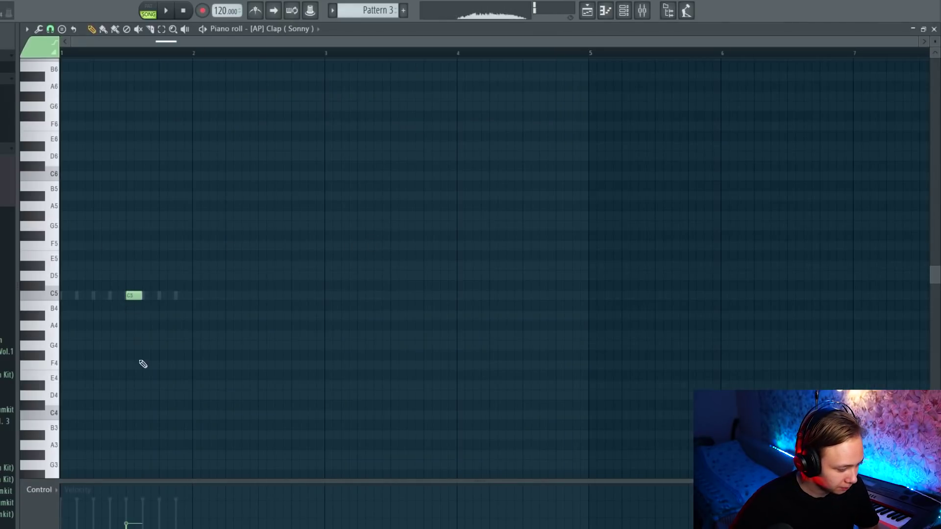
left_click(265, 295)
left_click_drag(326, 54, 62, 53)
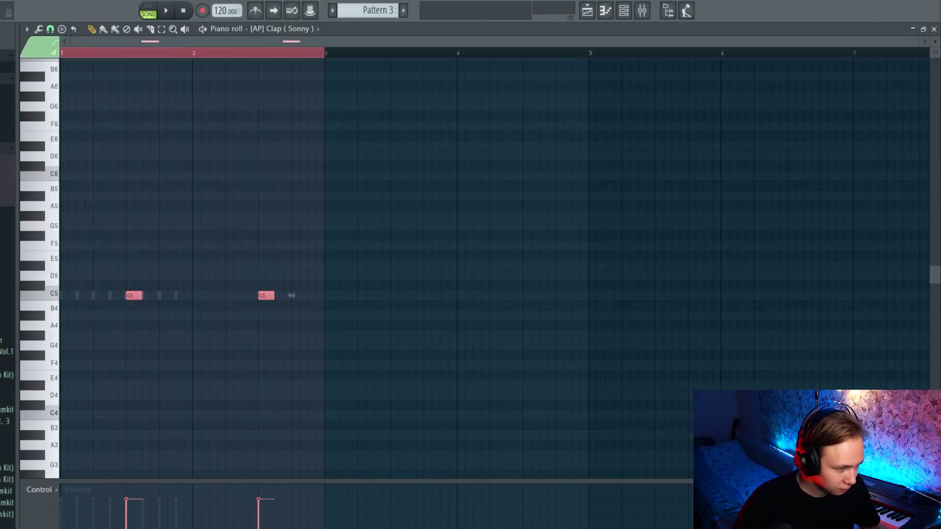
key("ctrl+b")
Fill the hi-hat channel on every second step across the full four-bar pattern
key("F7")
key("space")
right_click(319, 256)
left_click(485, 294)
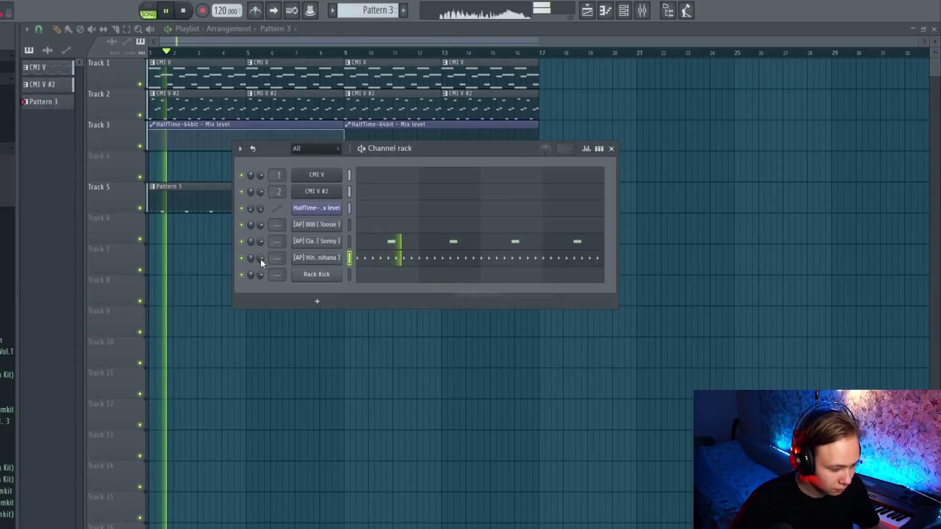
Adjust the trim and fade-out of the [AP] Clap ( Sonny ) sample in its sampler settings
left_click(317, 241)
left_click_drag(319, 243, 275, 228)
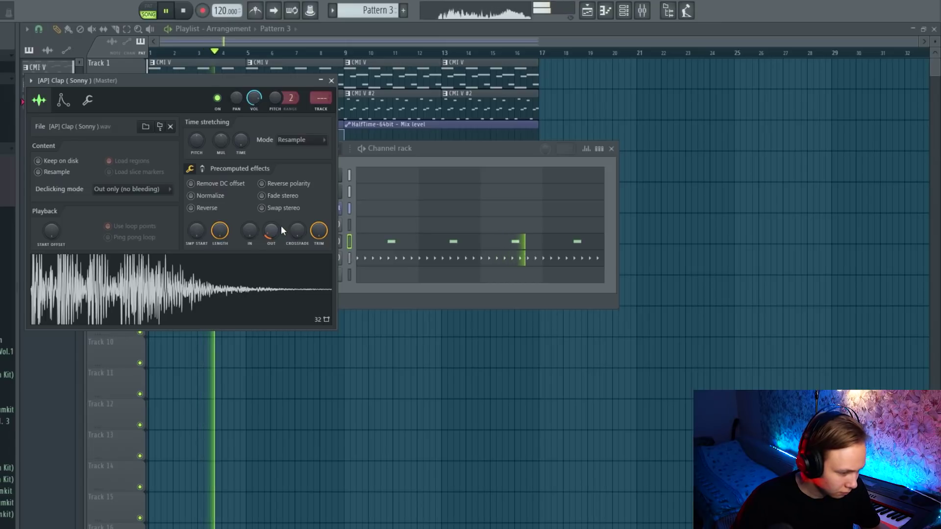
key("space")
Chop the hi-hat note on beat 4 of bar 1 into four short hits and play it back
key("F7")
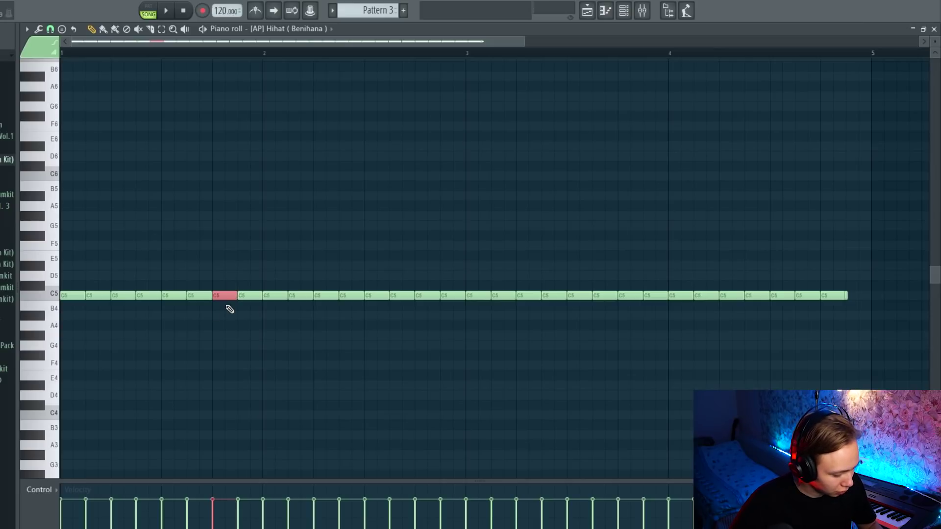
key("alt+u")
left_click(704, 296)
key("space")
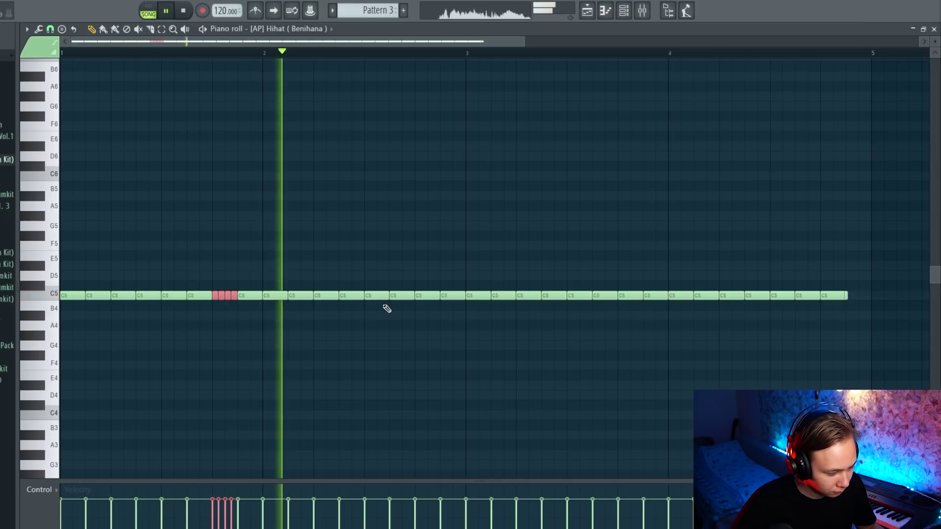
key("space")
Chop the sixth hi-hat note of bar 2 into four short hits
left_click(402, 294)
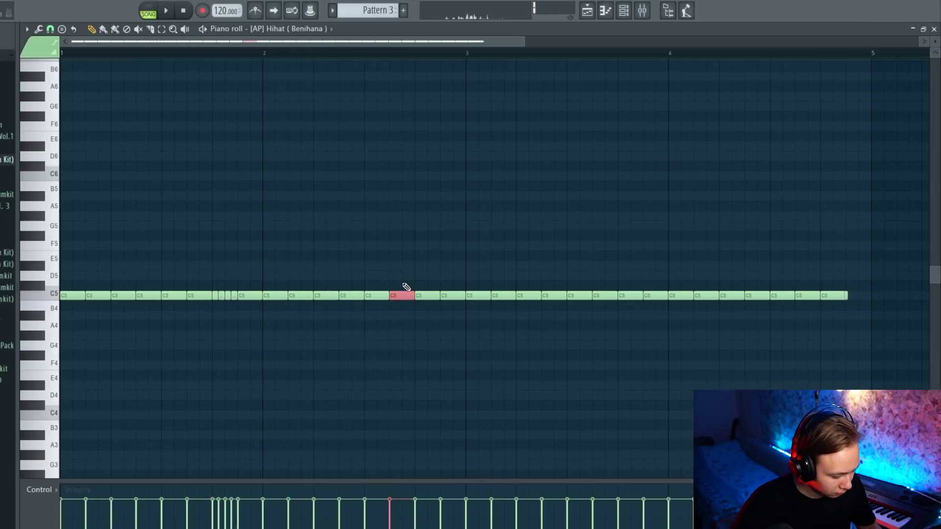
key("alt+u")
left_click(704, 296)
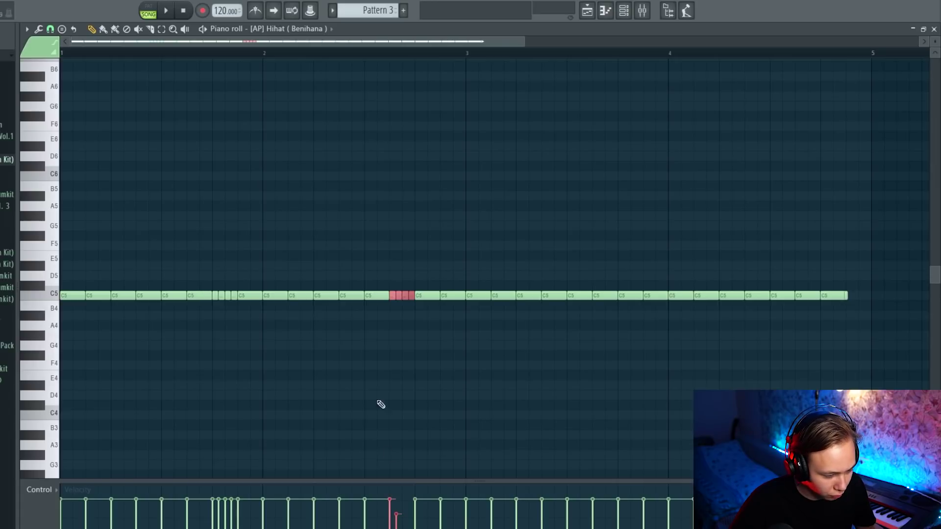
Chop the third hi-hat note of bar 3 into four hits and delete the last one
scroll(381, 404, "down", 3)
left_click(344, 266, "ctrl")
key("alt+u")
left_click(714, 301)
scroll(332, 284, "up", 4)
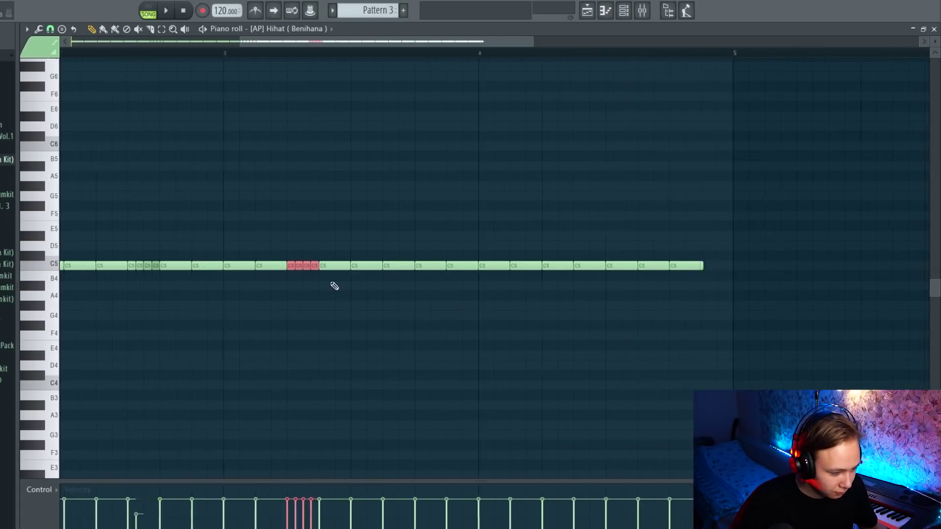
right_click(302, 269)
Duplicate bar 3 of the hi-hats into bar 4 and lower the copied three-hit roll to A#4
key("ctrl+b")
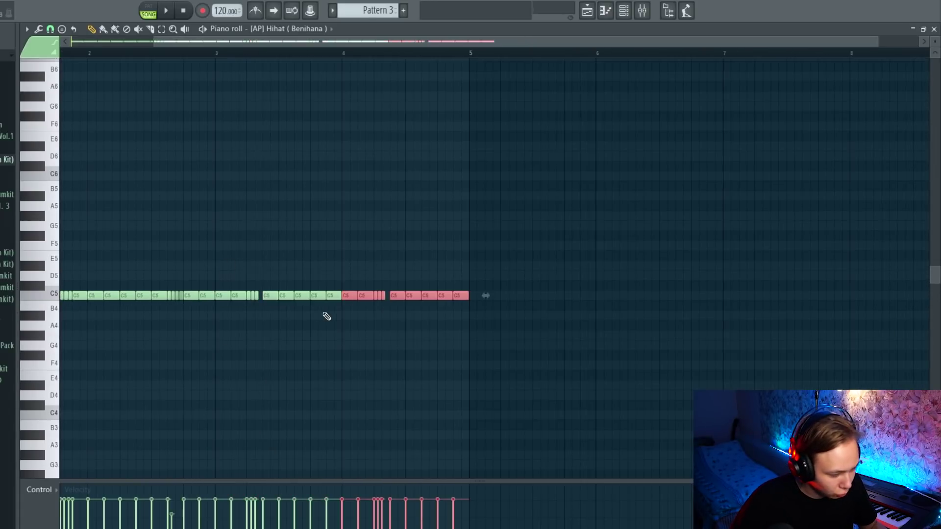
right_click(387, 318)
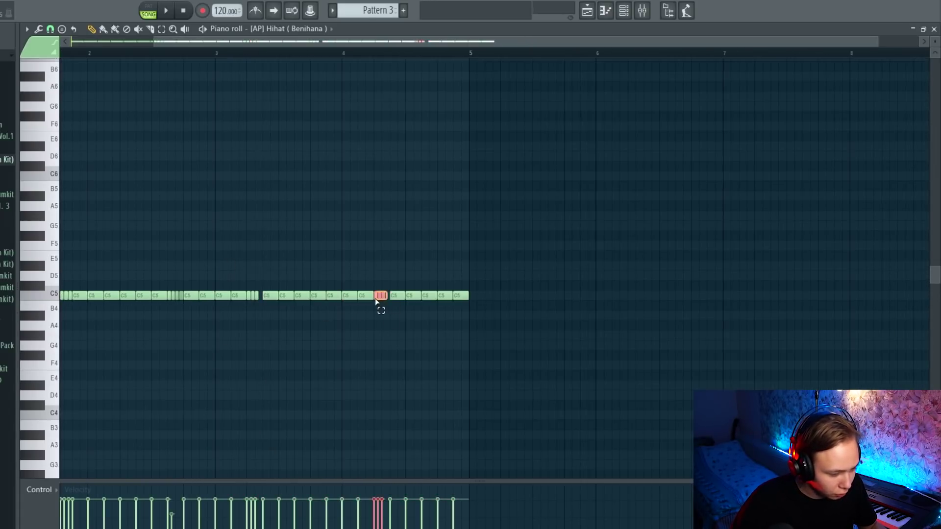
left_click_drag(377, 301, 383, 331)
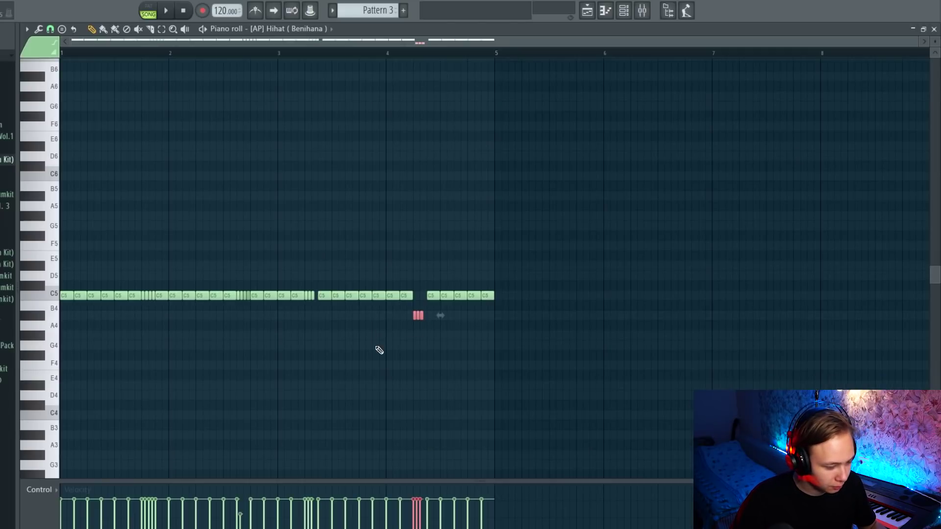
left_click(376, 346, "ctrl")
key("space")
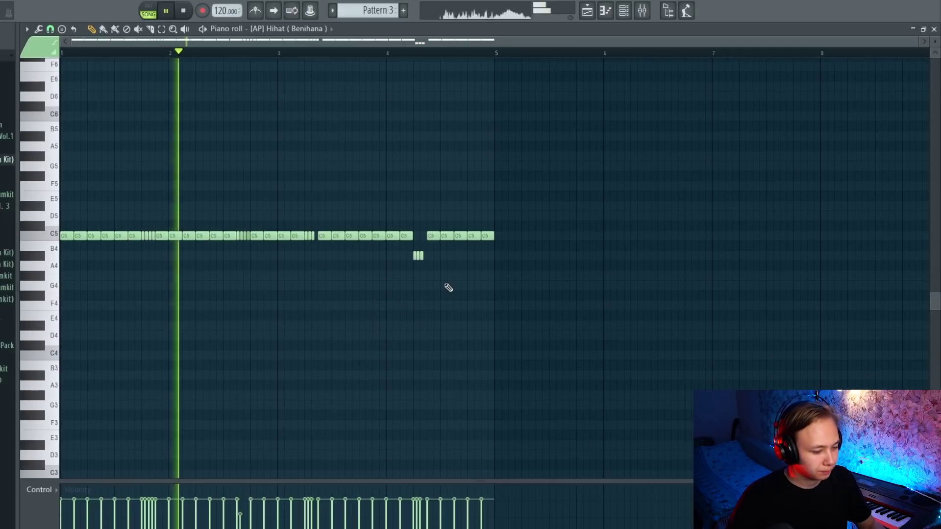
key("F7")
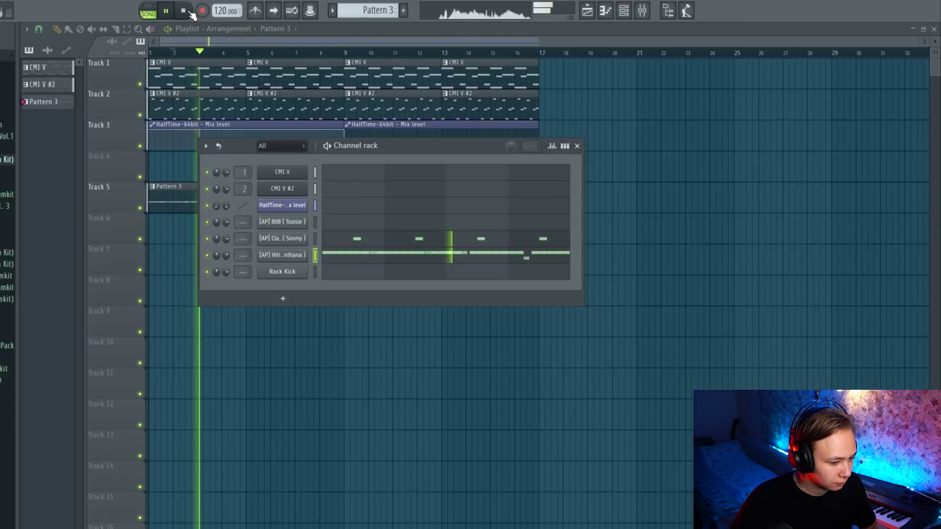
left_click(484, 261)
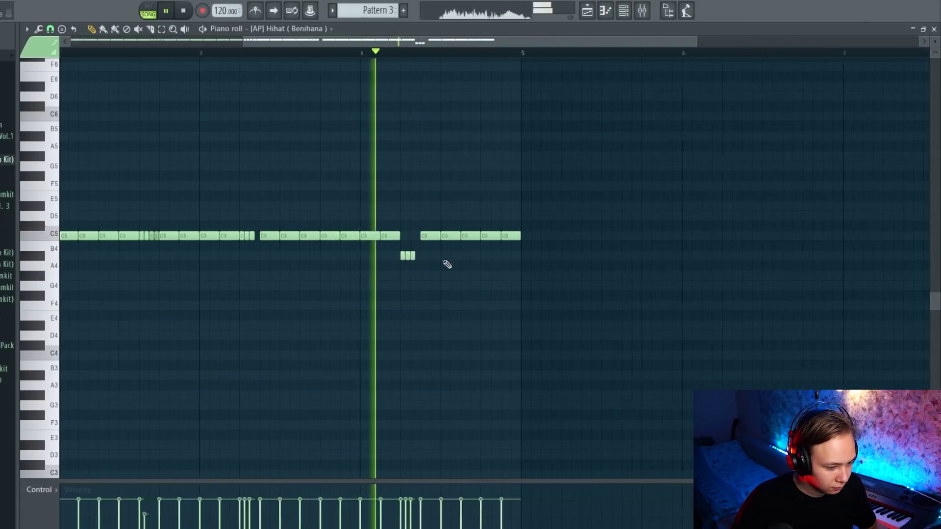
key("space")
Copy the Pattern 3 clips on Track 5 so they also fill bars 5 to 8 and 13 to 16
key("F7")
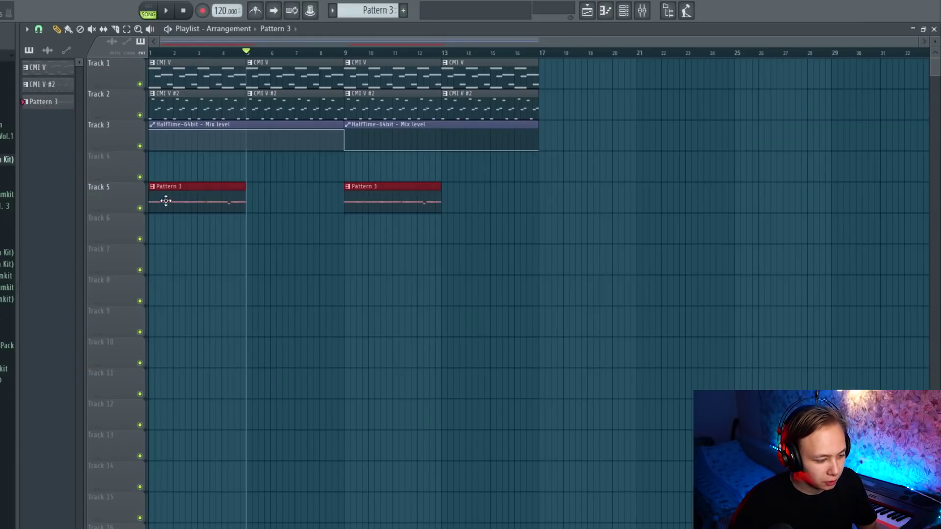
left_click_drag(166, 201, 265, 197)
left_click(321, 258)
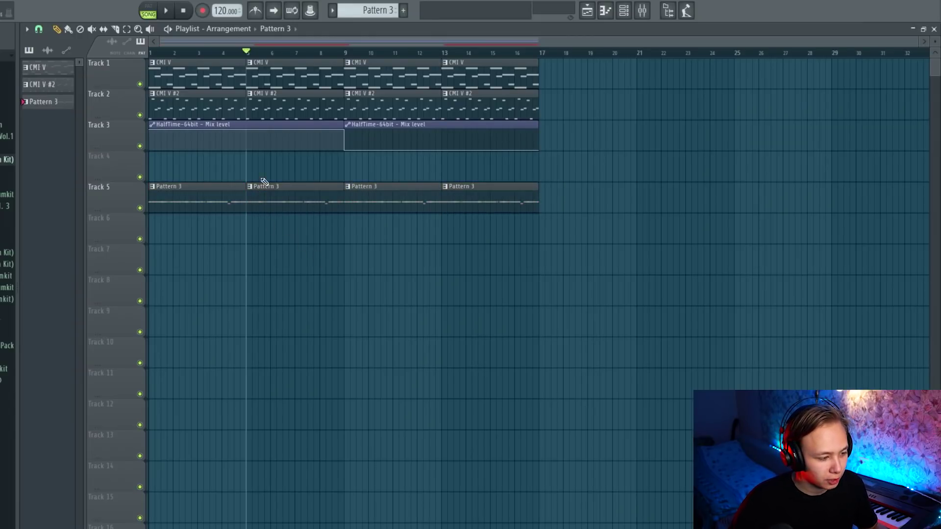
Load the GTune tuner into slot 3 of the Master mixer track
key("F6")
key("F9")
left_click(171, 301)
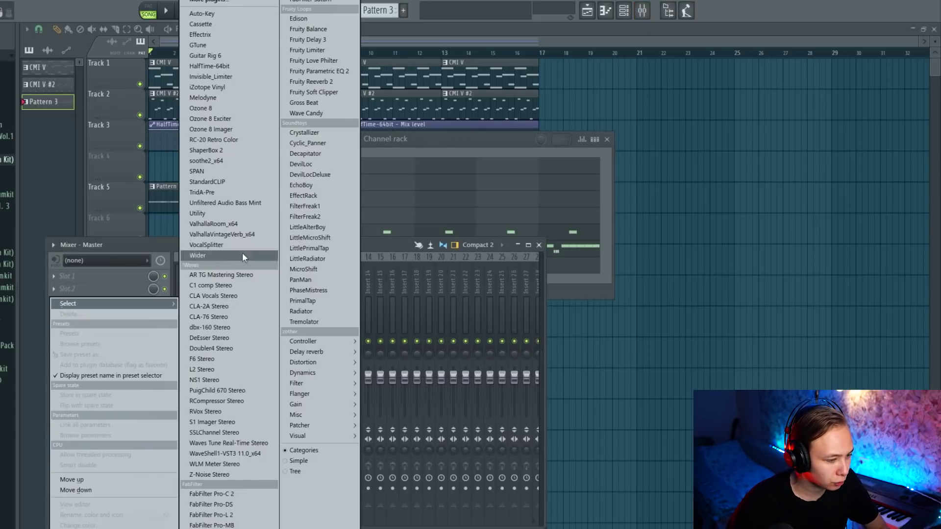
left_click(236, 53)
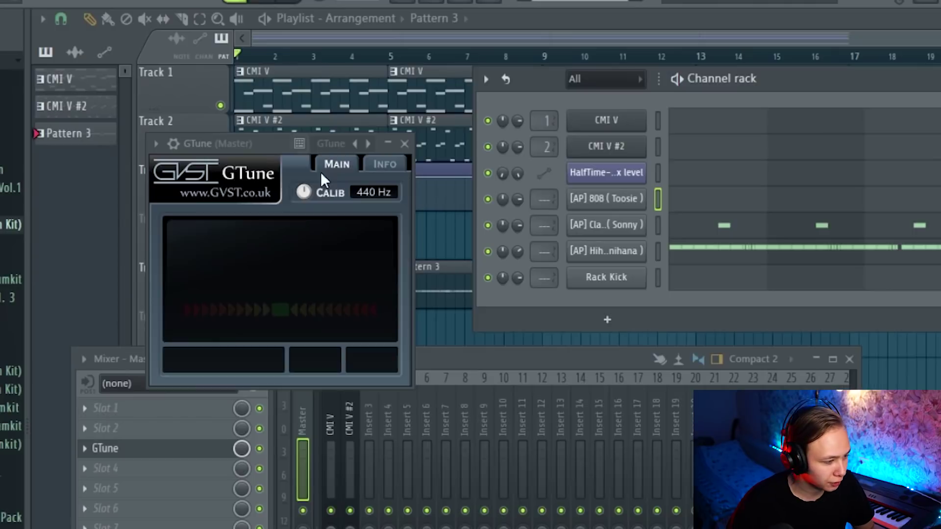
Set the pitch range of the [AP] 808 ( Toosie ) sampler to 1 for tuning, and remove GTune from the Master track
left_click_drag(158, 106, 240, 120)
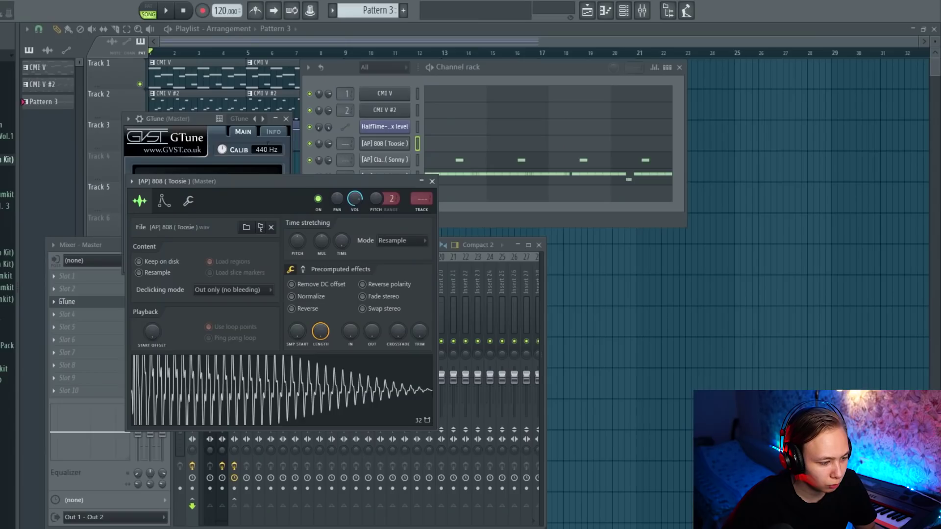
left_click(188, 201)
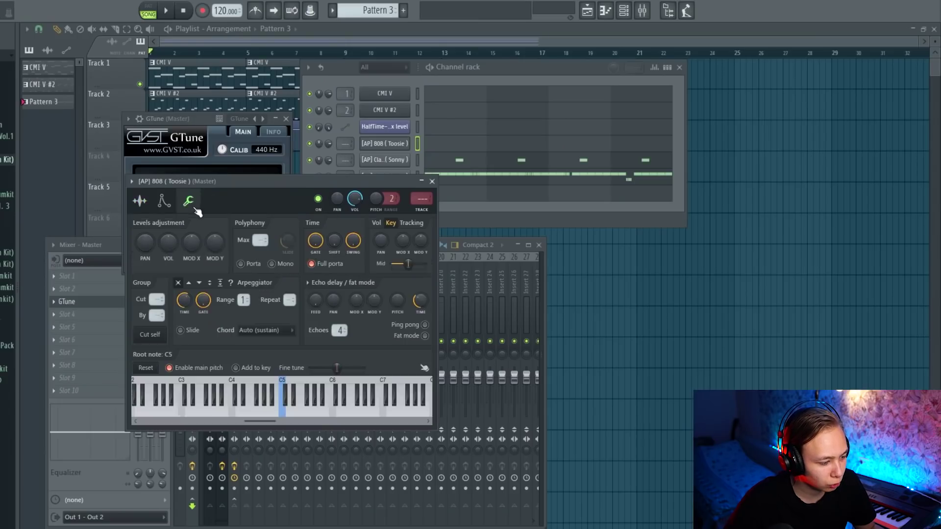
left_click_drag(240, 181, 515, 102)
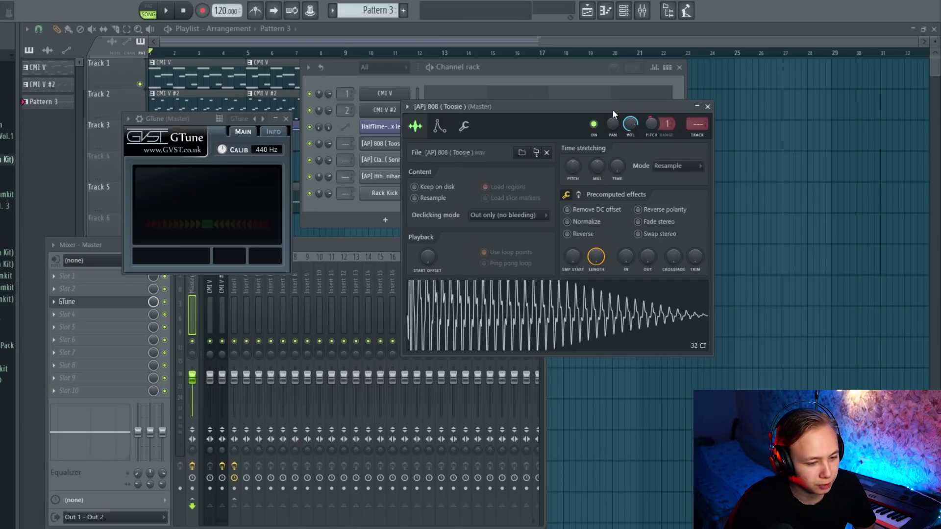
left_click_drag(520, 76, 508, 56)
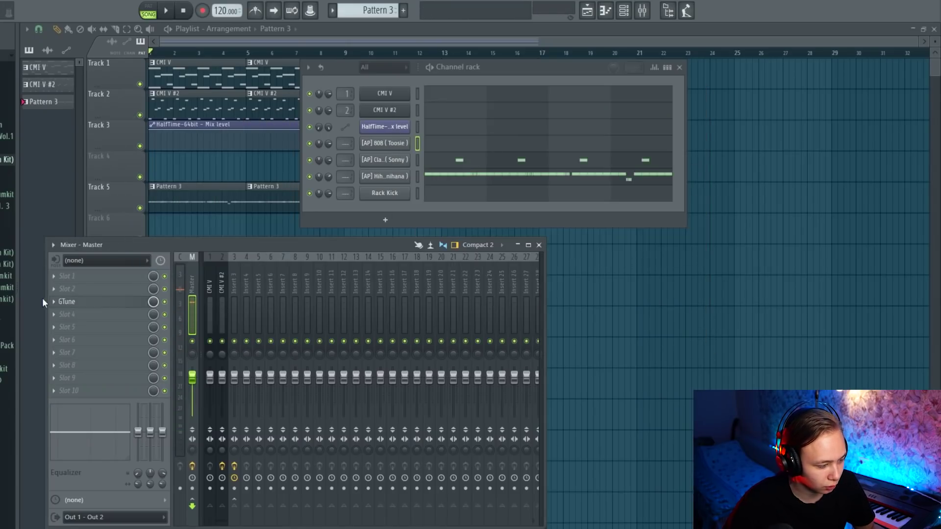
left_click(53, 302)
left_click(105, 315)
Place short C5 notes for the 808 on steps 1, 7 and 13 of bar 1 and listen to them
key("F7")
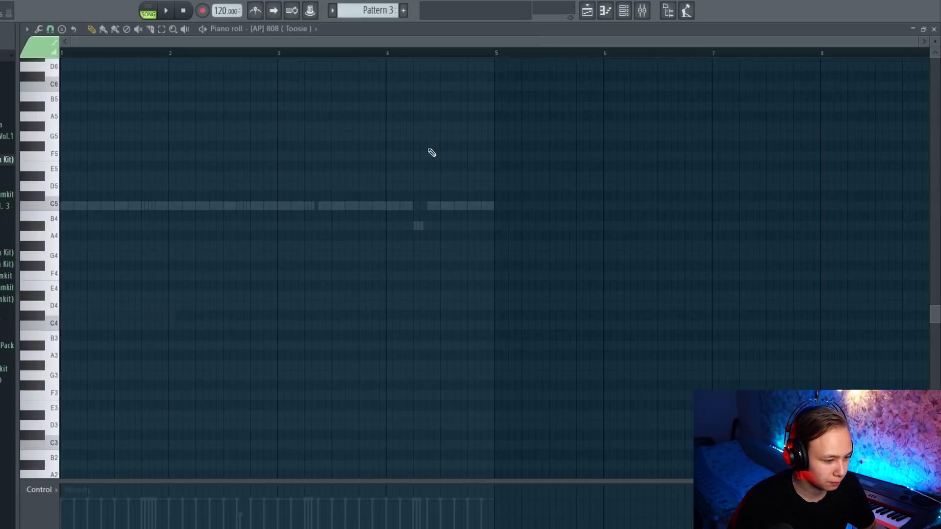
left_click(64, 206)
scroll(70, 241, "up", 1)
key("space")
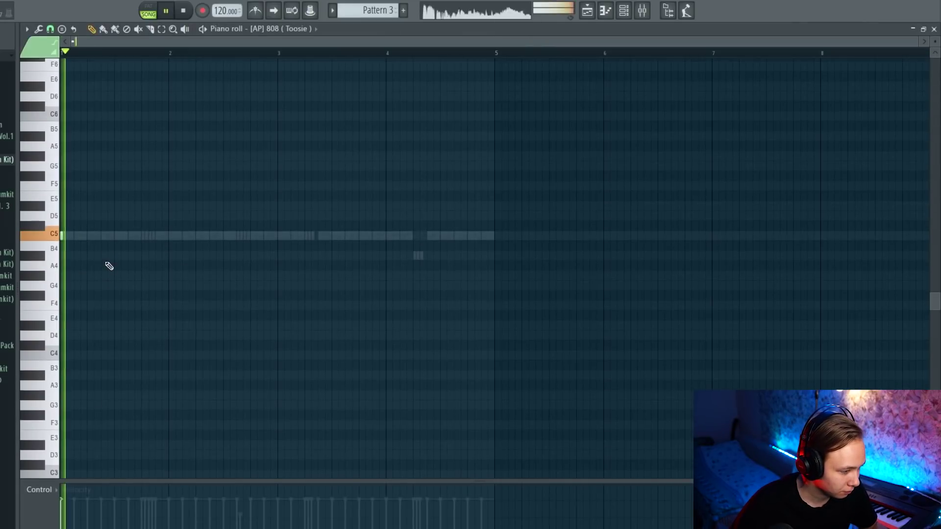
left_click(103, 236)
left_click(143, 236)
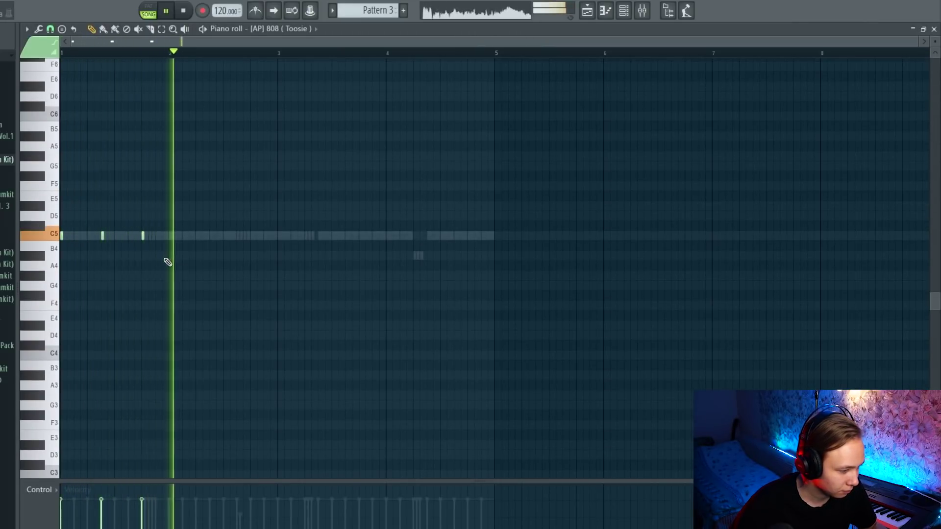
key("space")
Set the project tempo to 125 BPM and add an 808 note on C5 at the start of bar 3
scroll(207, 221, "up", 1)
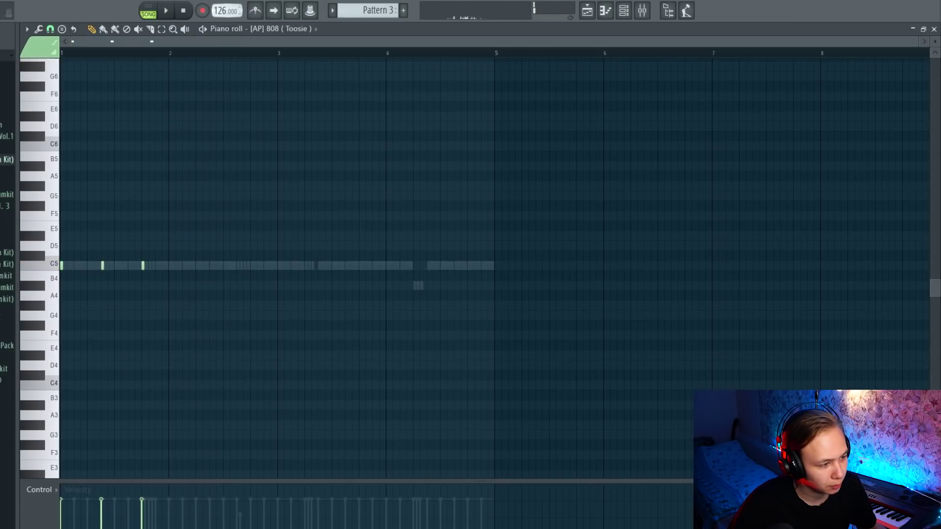
scroll(49, 180, "up", 1)
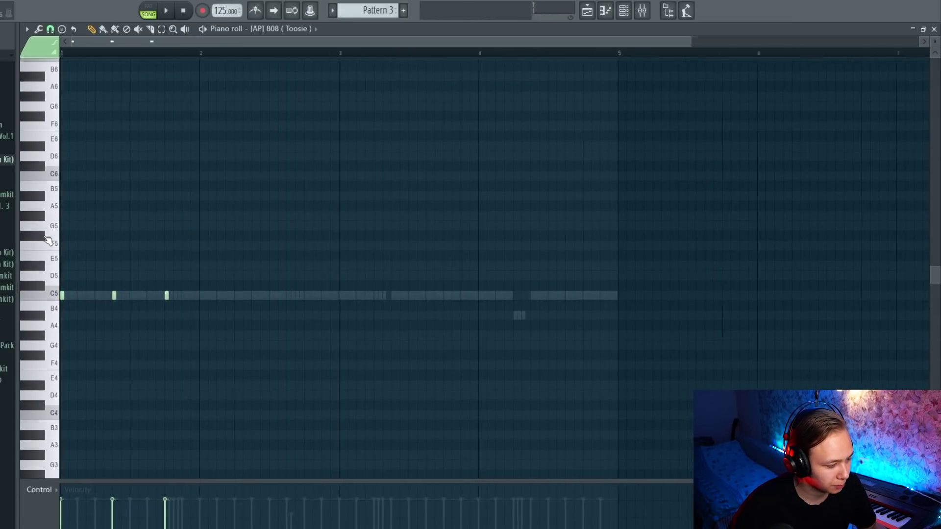
key("space")
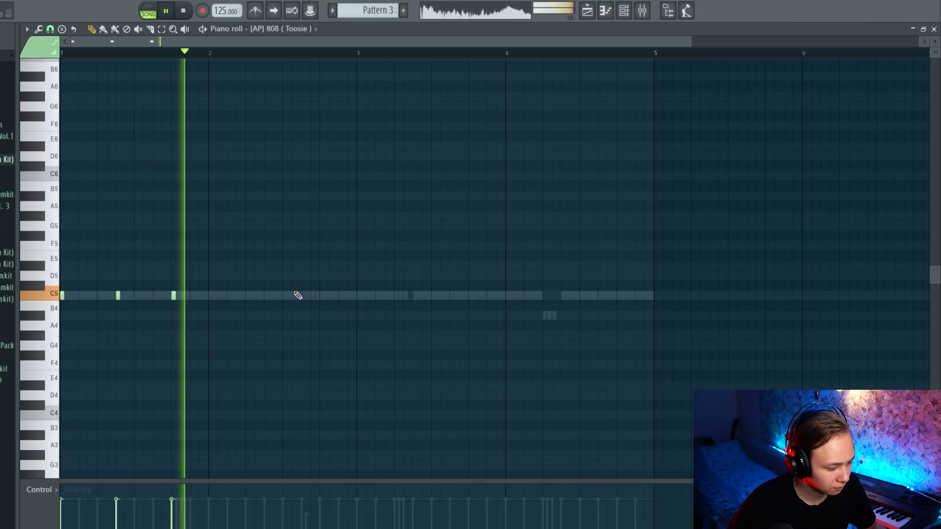
left_click(360, 296)
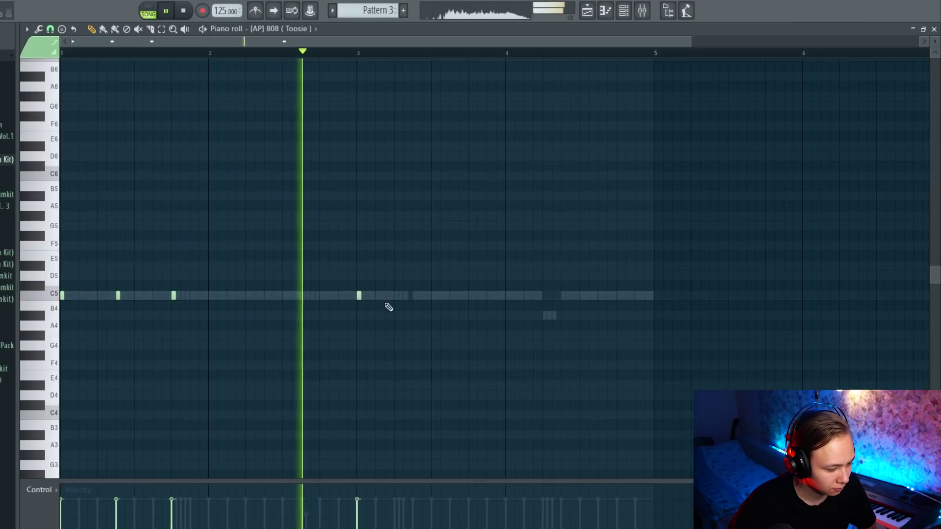
Add 808 notes on C5 at steps 7 and 13 of bar 3 and step 3 of bar 4, plus C6 at step 11 of bar 3
left_click(414, 296)
key("space")
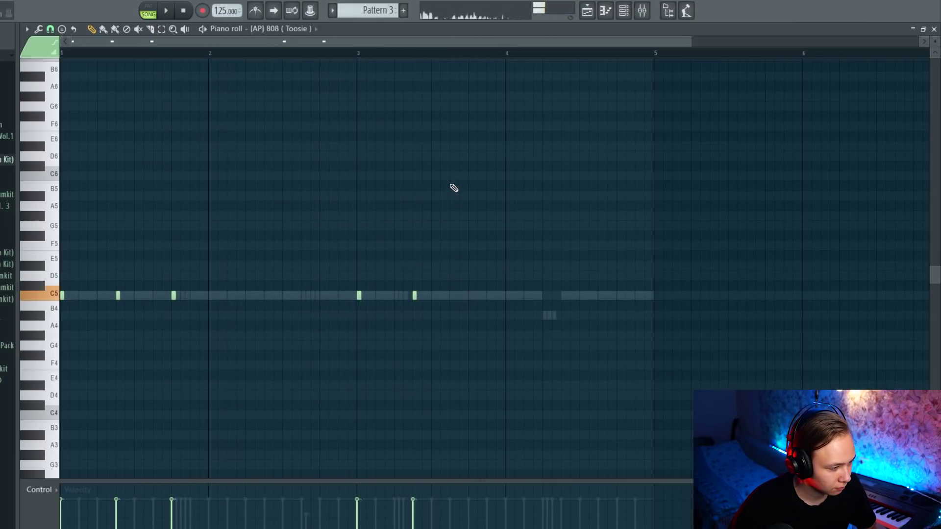
left_click(451, 176)
scroll(502, 322, "down", 1)
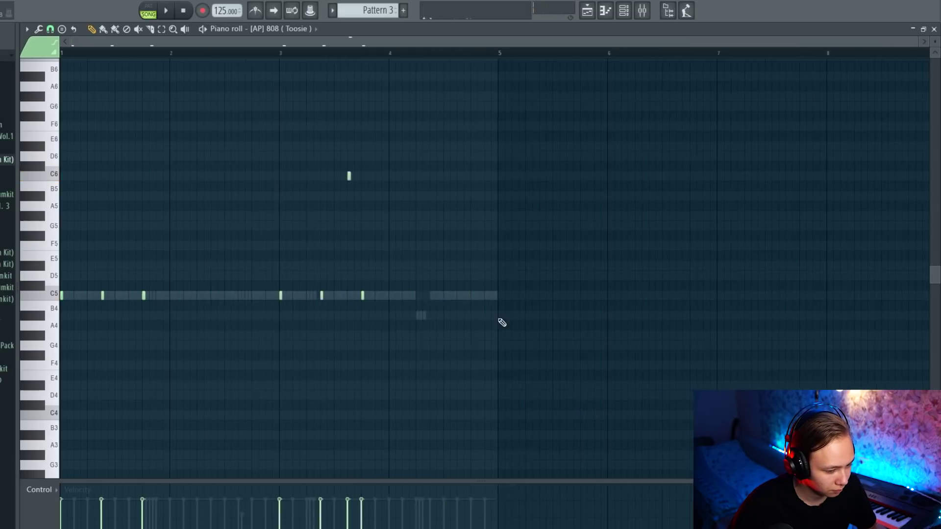
scroll(502, 323, "up", 1)
left_click(425, 296)
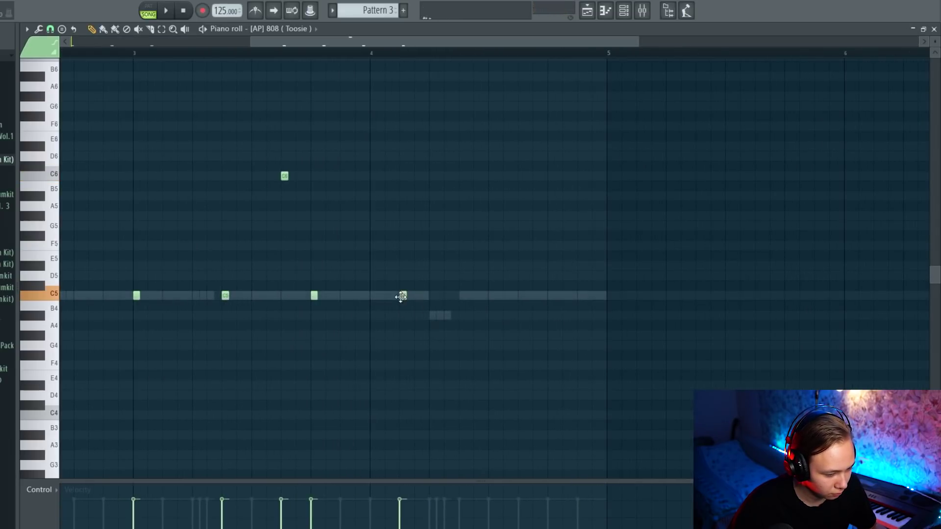
Add three G#4 notes for the 808 on steps 5, 6 and 7 of bar 4 and listen to the pattern
left_click(432, 336)
left_click(448, 337)
key("space")
scroll(432, 255, "down", 2)
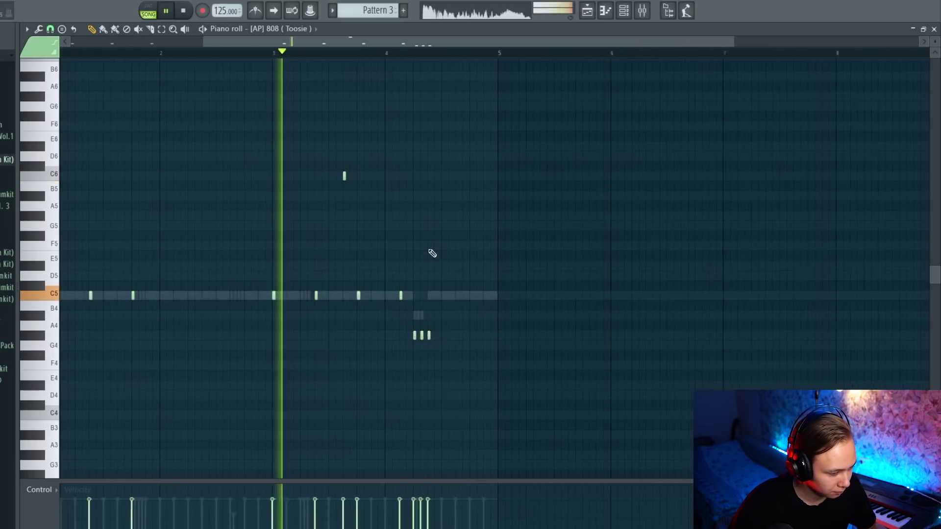
scroll(432, 254, "up", 2)
scroll(399, 272, "down", 3)
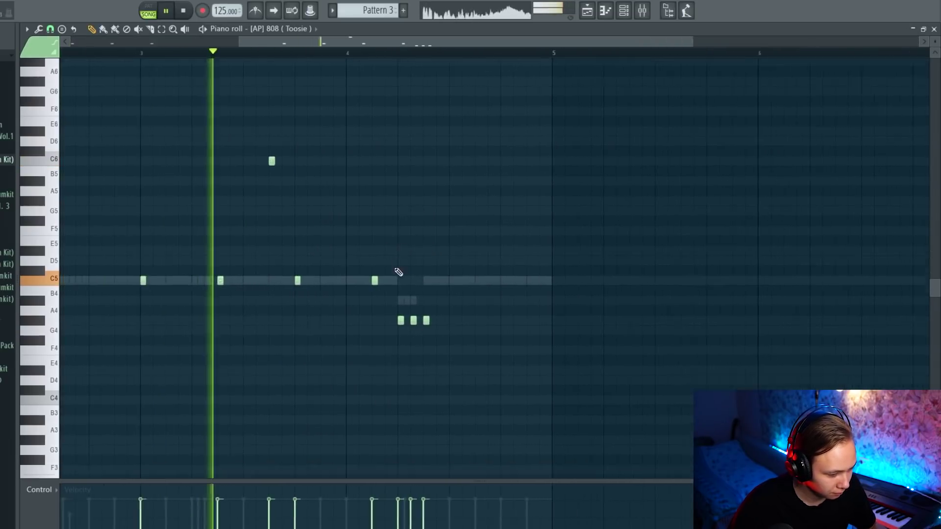
scroll(445, 290, "up", 1)
scroll(428, 297, "up", 1)
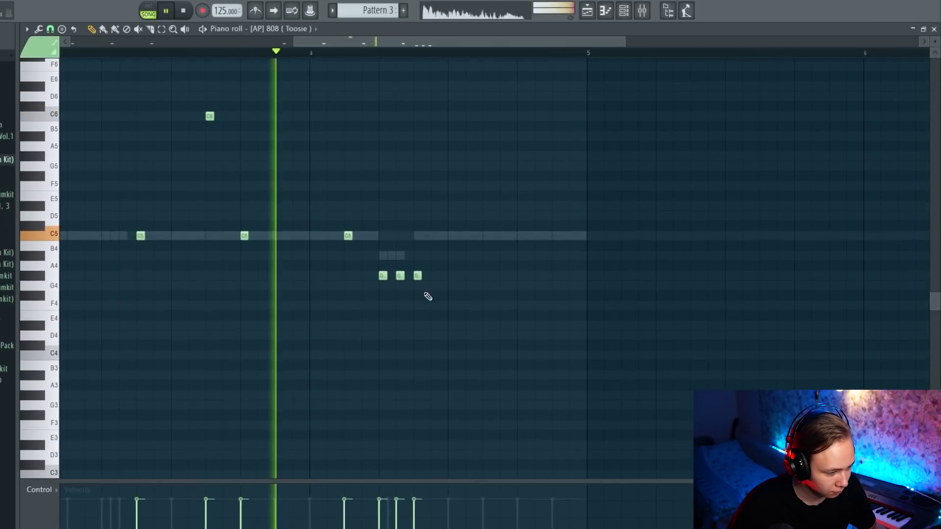
Add 808 notes on G#4 at step 11 and on F5 at step 13 of bar 4
left_click(486, 275)
key("space")
left_click(521, 165)
left_click_drag(521, 166, 519, 192)
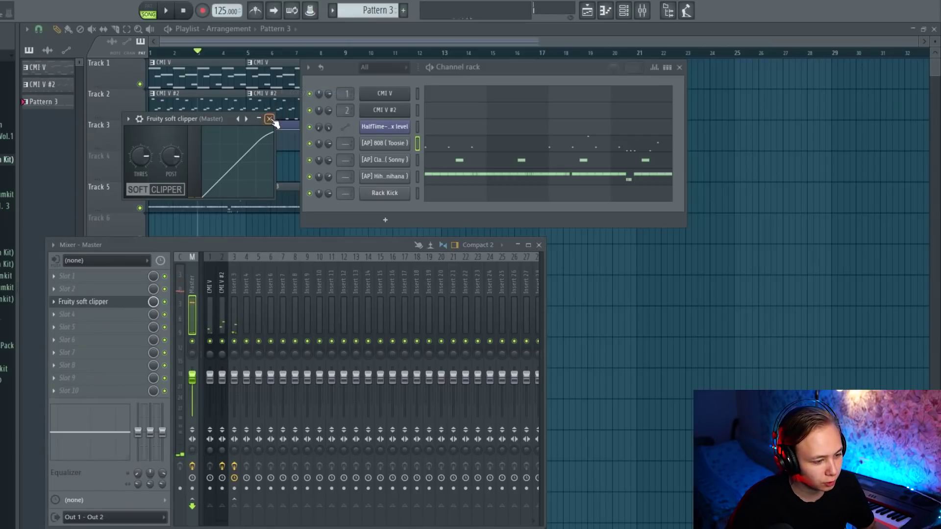
Close the soft clipper, place Rack Kick notes on C5 at steps 1, 7 and 13 of bar 1, and raise their velocity to maximum
left_click(270, 119)
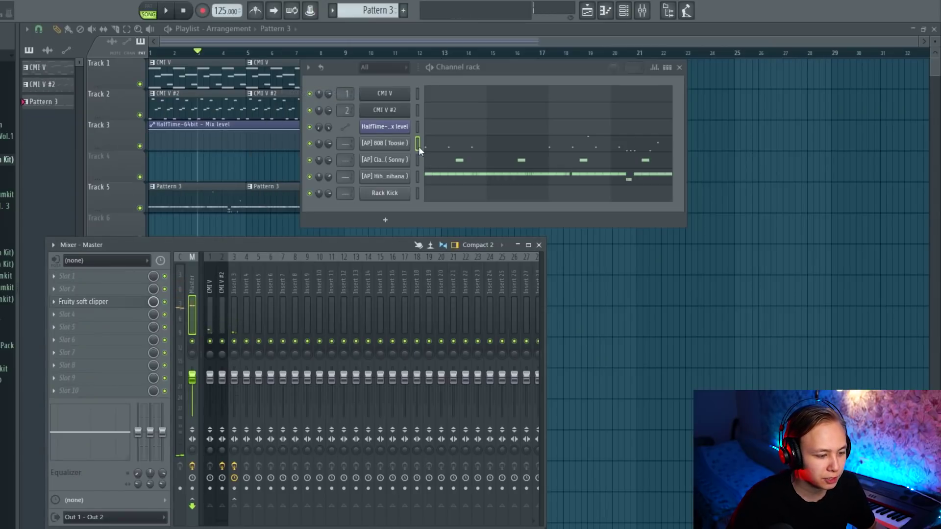
left_click(434, 197)
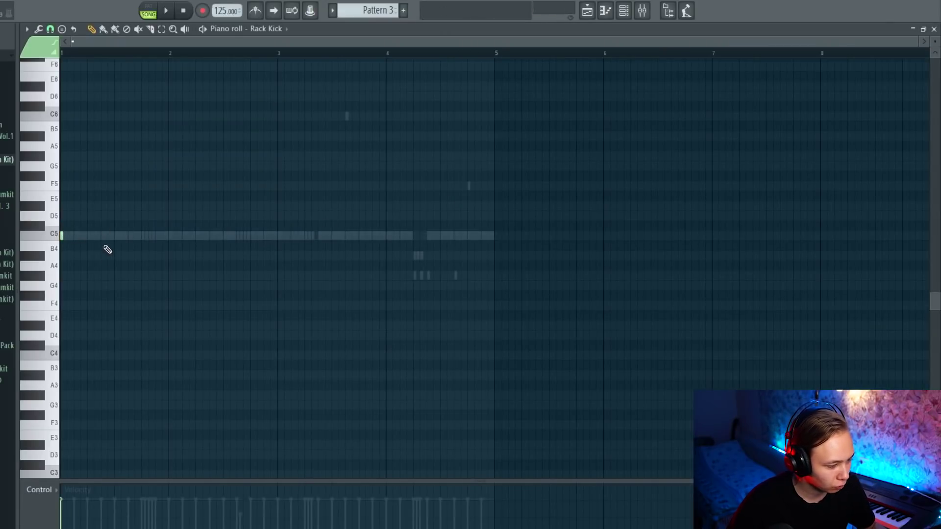
left_click(108, 235)
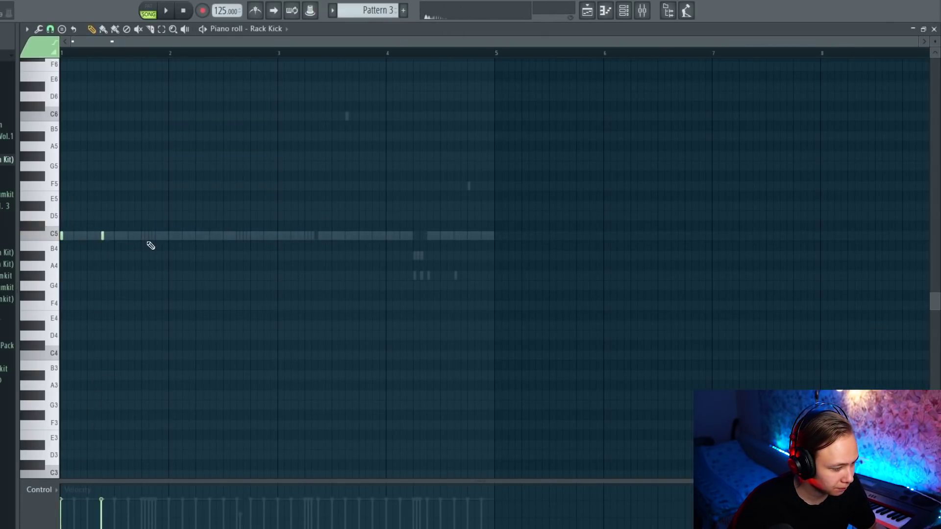
key("ctrl+a")
key("ctrl+d")
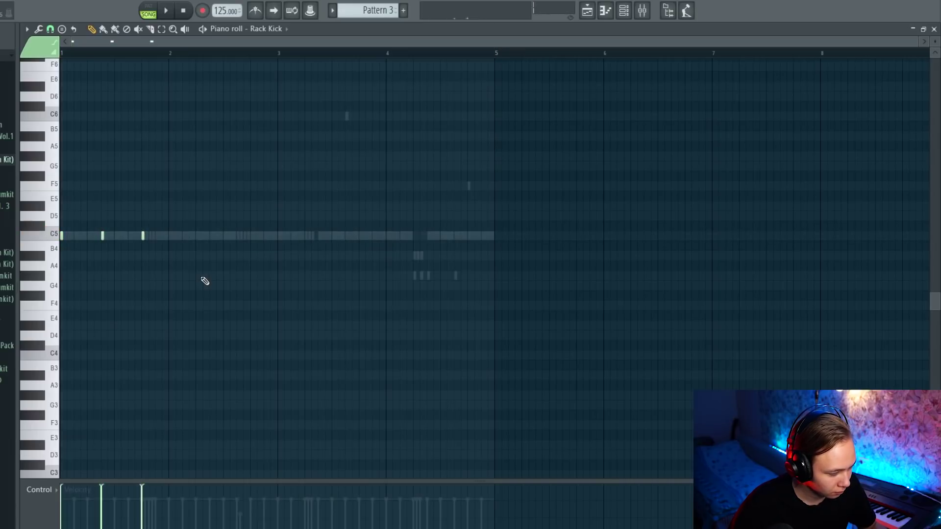
key("space")
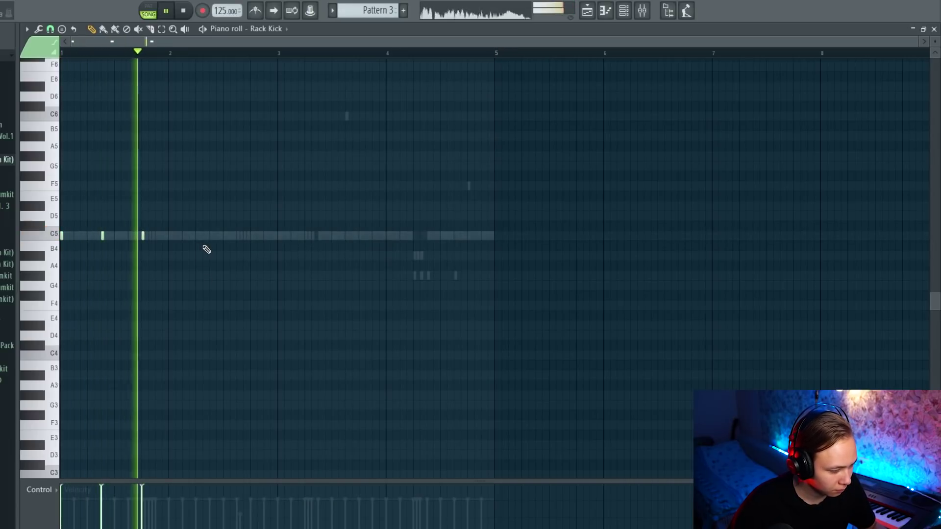
Add Rack Kick notes on C5 at steps 1, 7 and 13 of bar 3 and steps 5 and 11 of bar 4 during playback
left_click(279, 236)
left_click(319, 236)
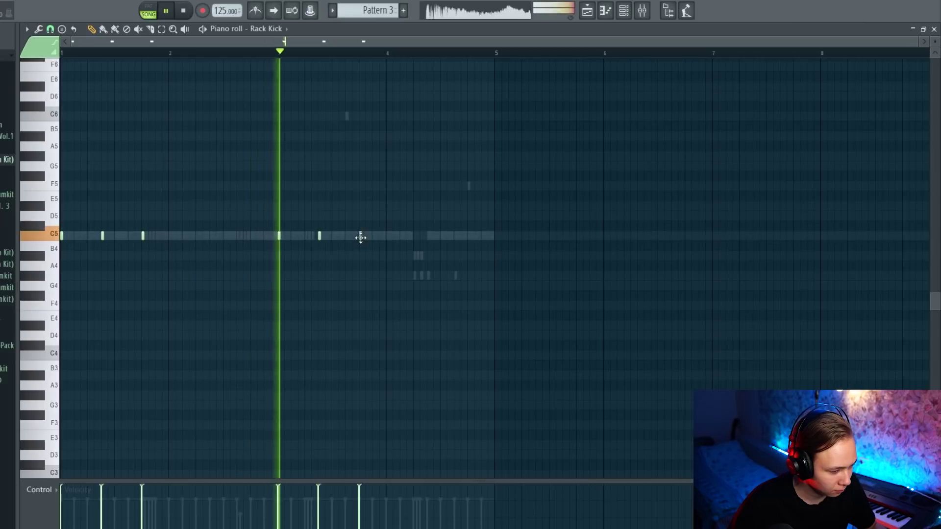
left_click(360, 236)
left_click(415, 236)
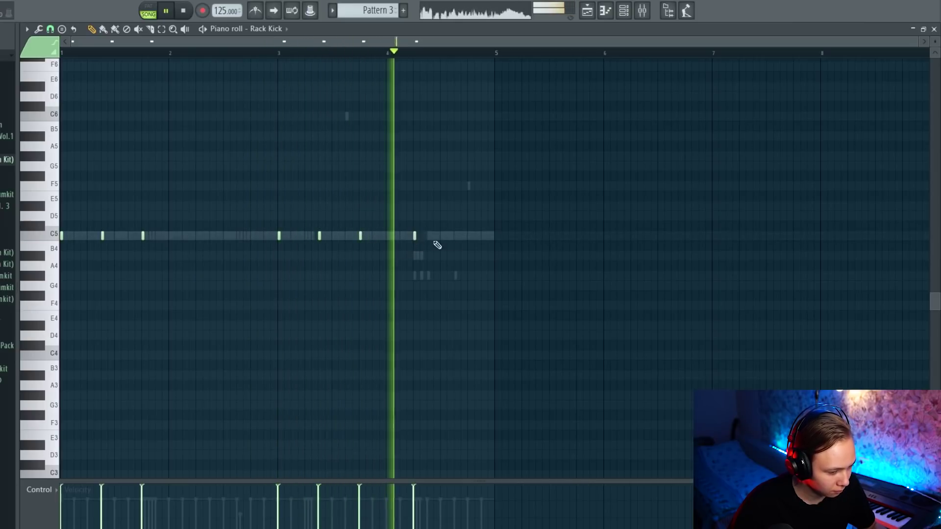
left_click(455, 236)
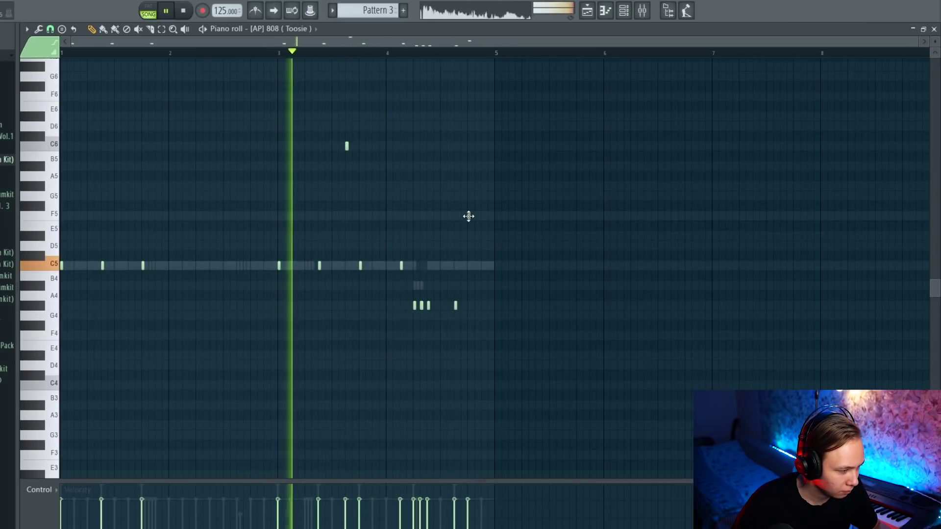
Raise the last 808 note in bar 4 to G5 and listen to the loop
left_click_drag(469, 216, 470, 192)
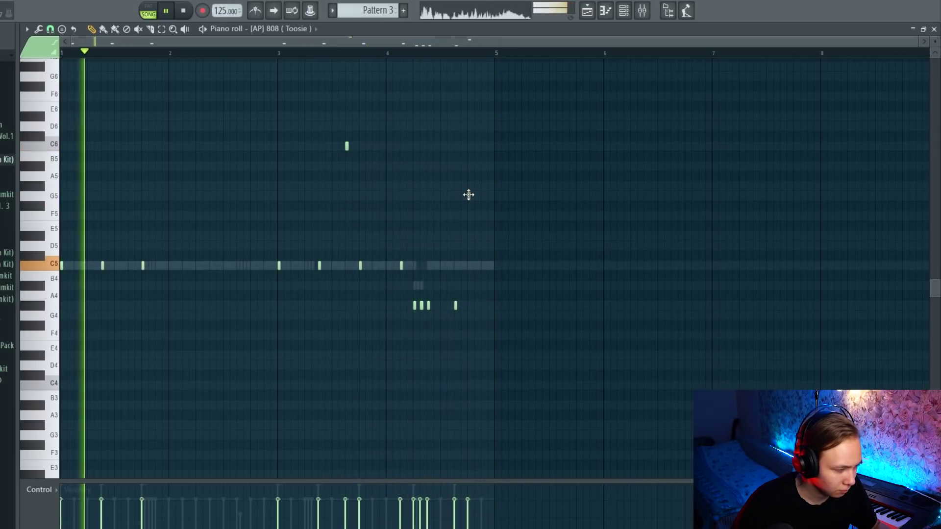
key("space")
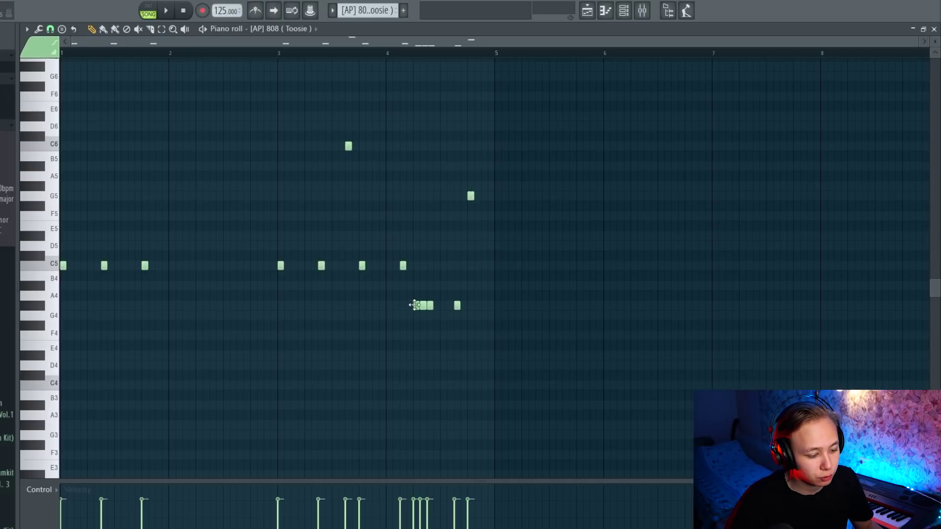
Select the 808's C6 note in bar 3 and its C5 and G#4 notes in bar 4, and return to the playlist
scroll(414, 305, "up", 2)
left_click_drag(388, 252, 512, 337)
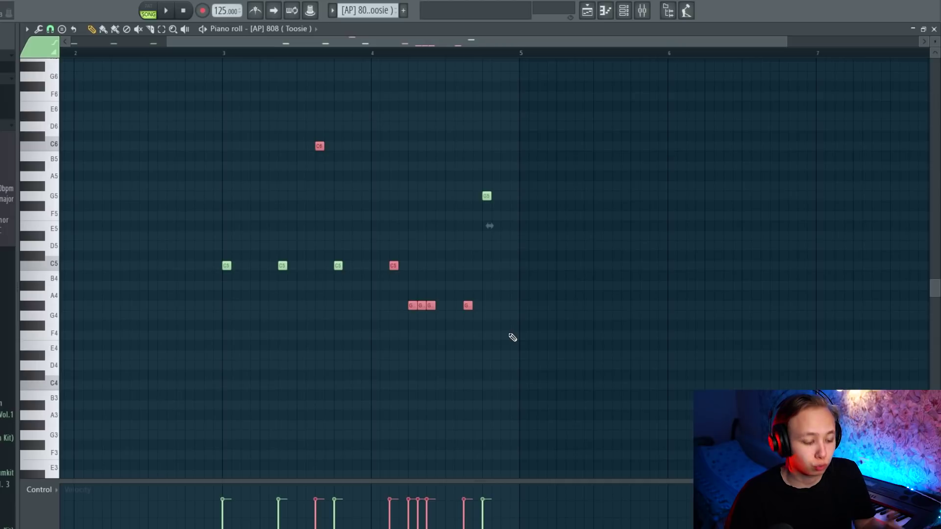
key("F5")
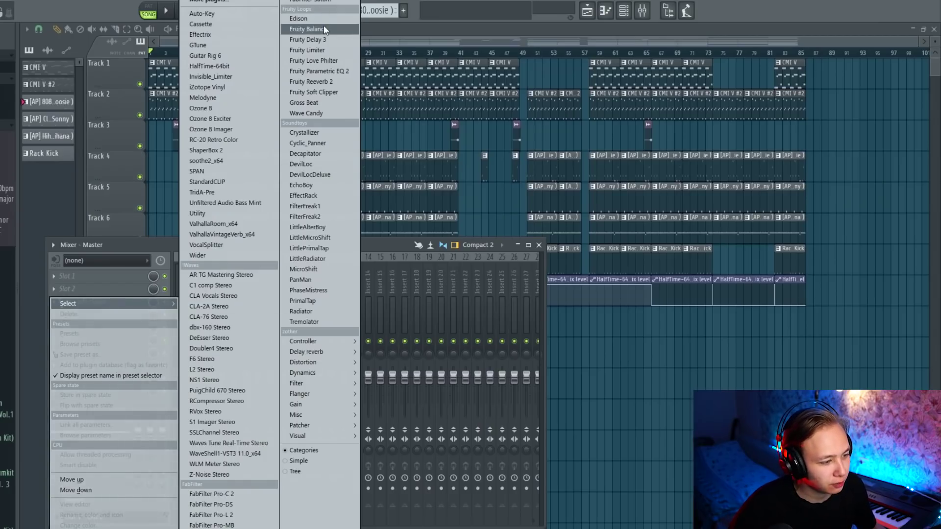
Load Fruity Balance into slot 5 of the Master mixer track, create an automation clip for its volume, and close the plugin and mixer
left_click(323, 28)
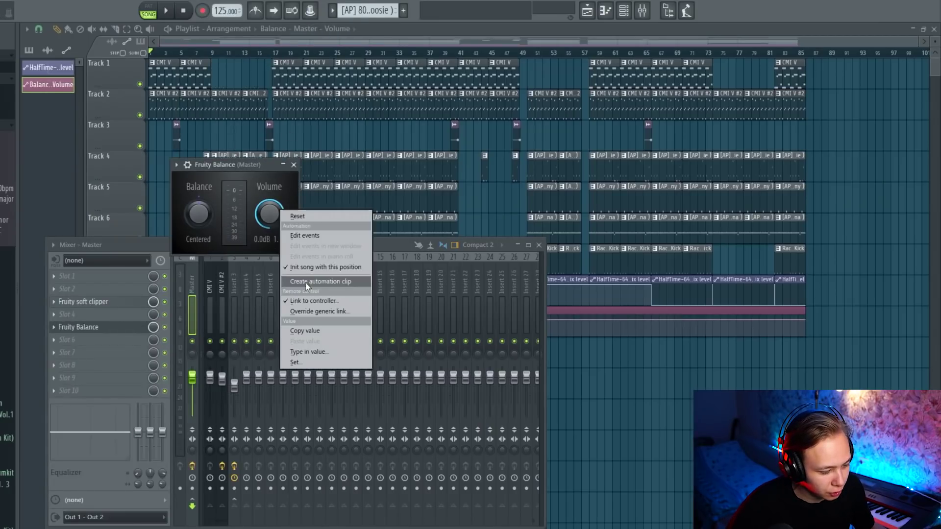
left_click(299, 170)
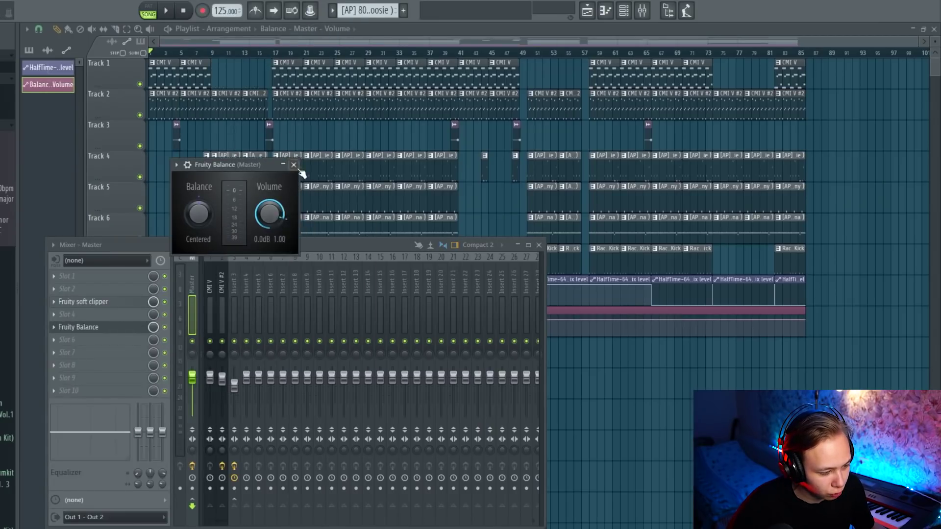
left_click(295, 165)
left_click(539, 245)
Shape the Master volume automation on track 9 to drop to silence across the drum gap just before bar 17
scroll(267, 339, "up", 6)
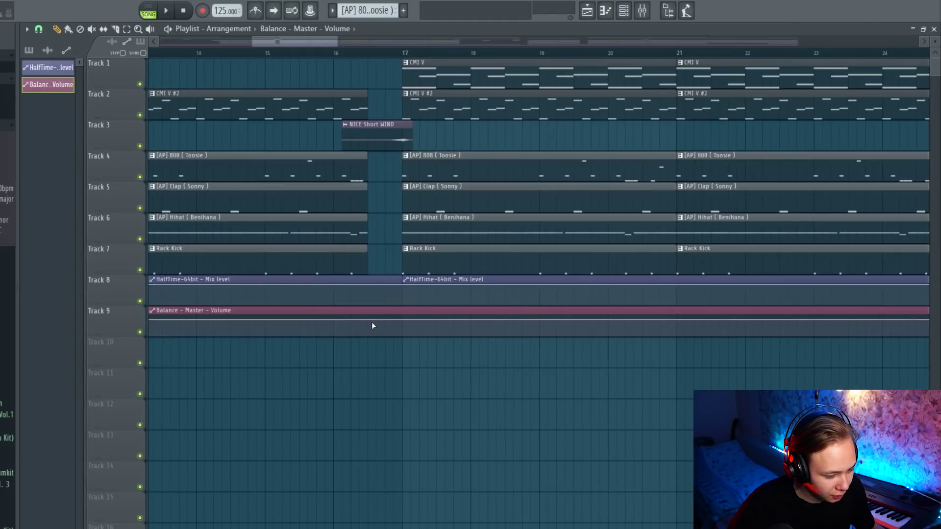
right_click(404, 317)
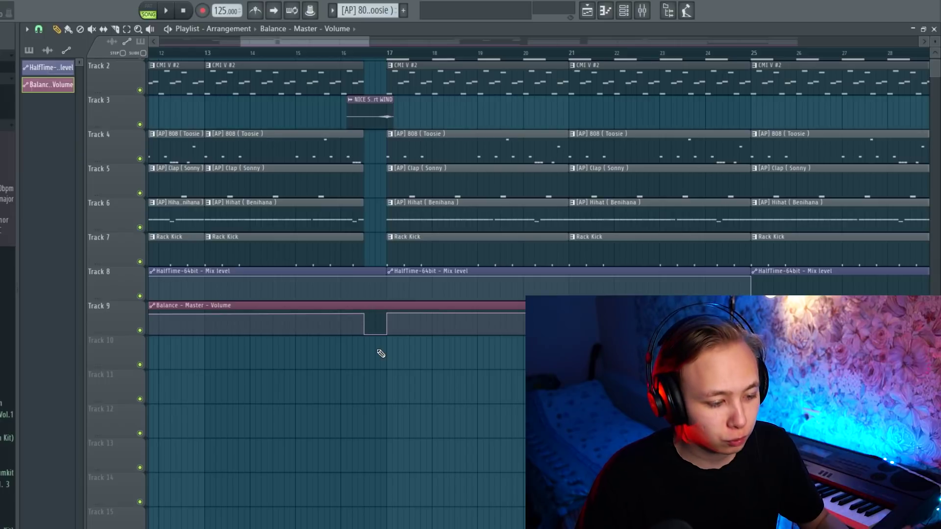
Adjust the height of playlist track 9 to examine how level the Master volume automation points are
scroll(392, 319, "down", 3)
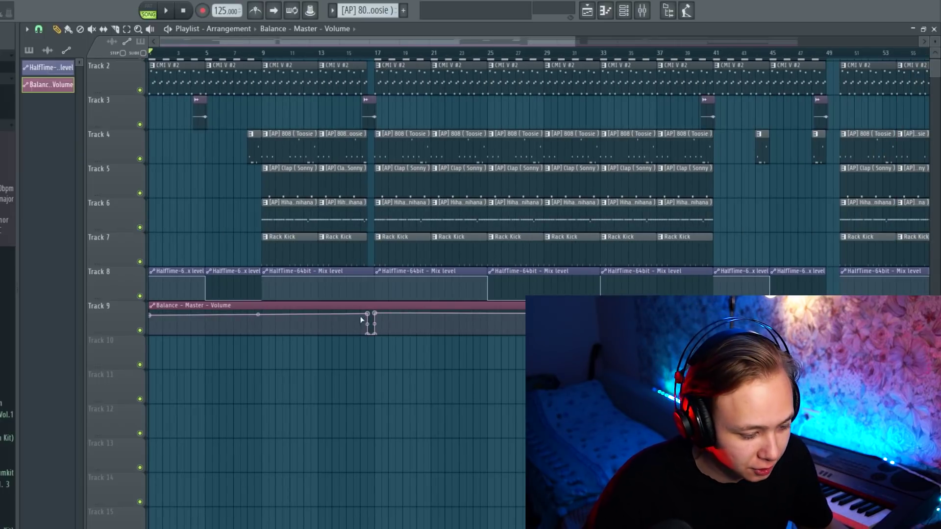
left_click_drag(122, 336, 123, 497)
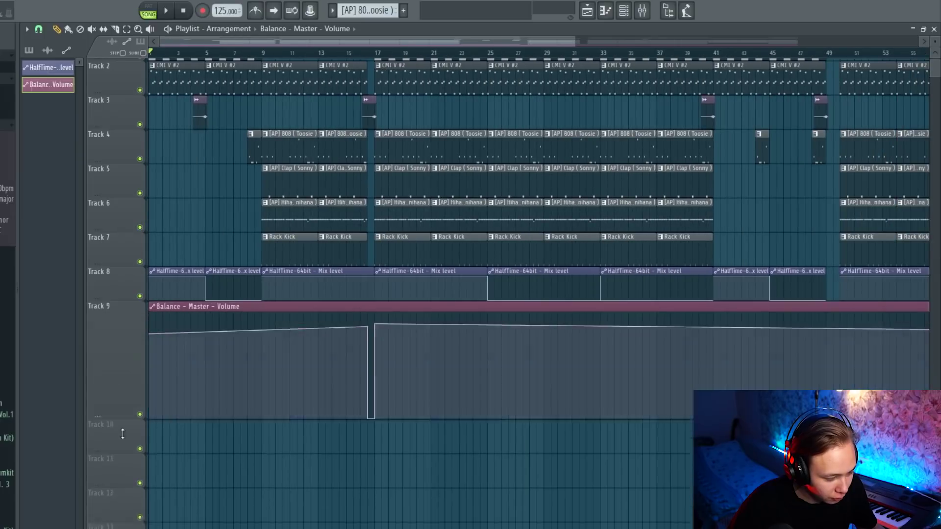
scroll(233, 425, "down", 3)
scroll(261, 255, "down", 2)
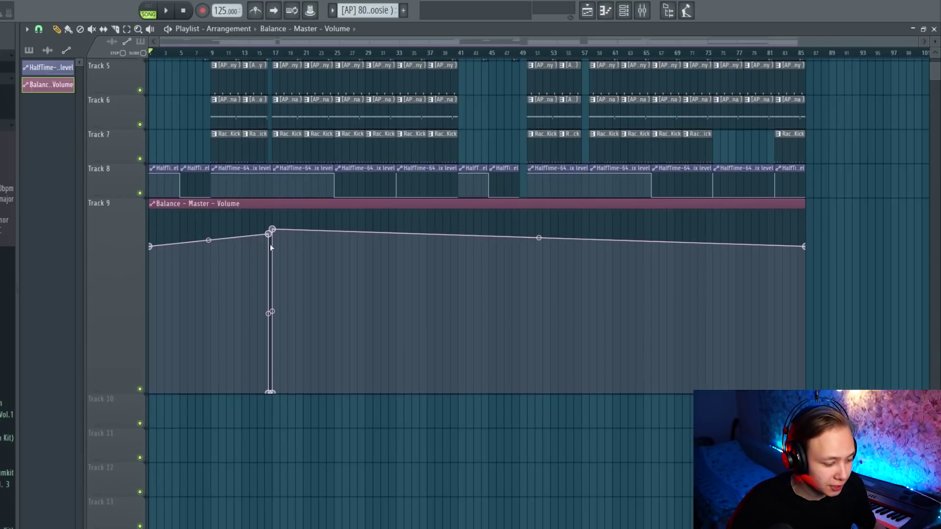
left_click_drag(124, 389, 106, 337)
scroll(106, 337, "up", 2)
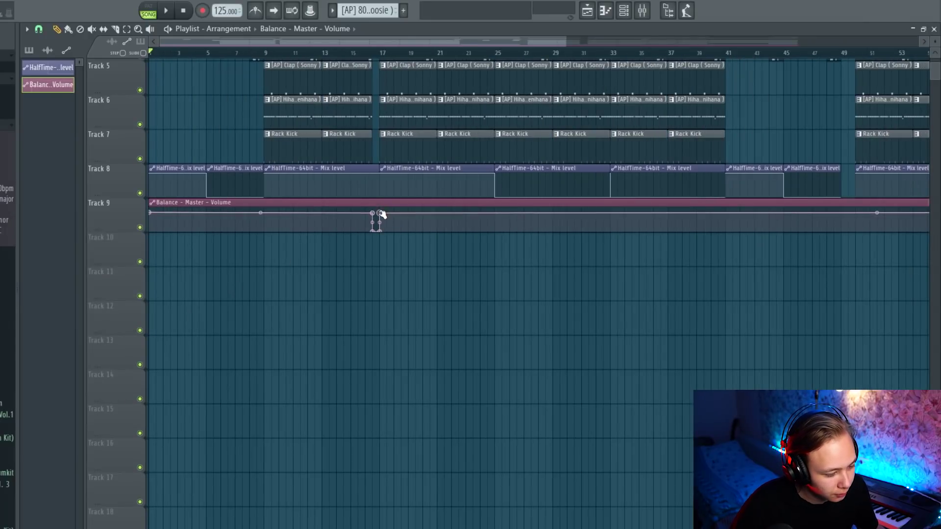
scroll(382, 215, "down", 2)
scroll(231, 283, "up", 2)
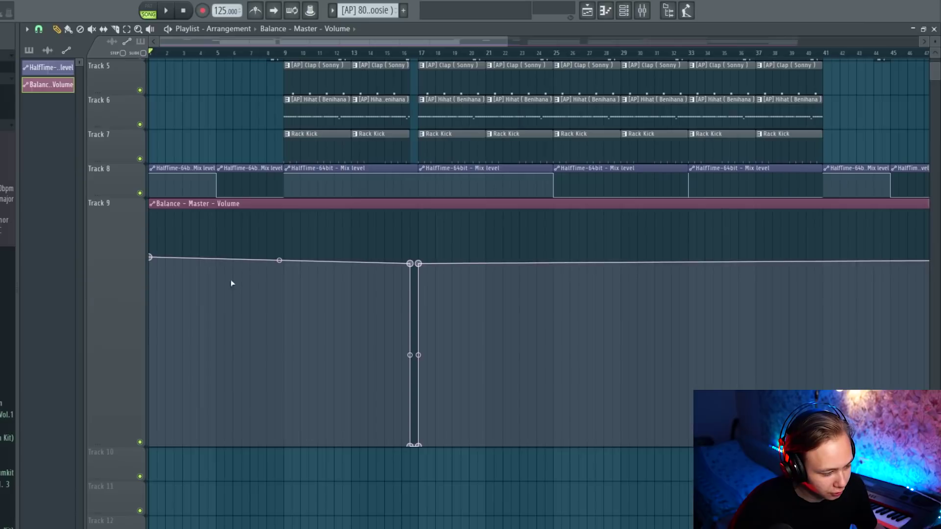
Copy the first Master volume automation point's value and paste it (80%) onto the upper points before and after the silent gap
right_click(151, 257)
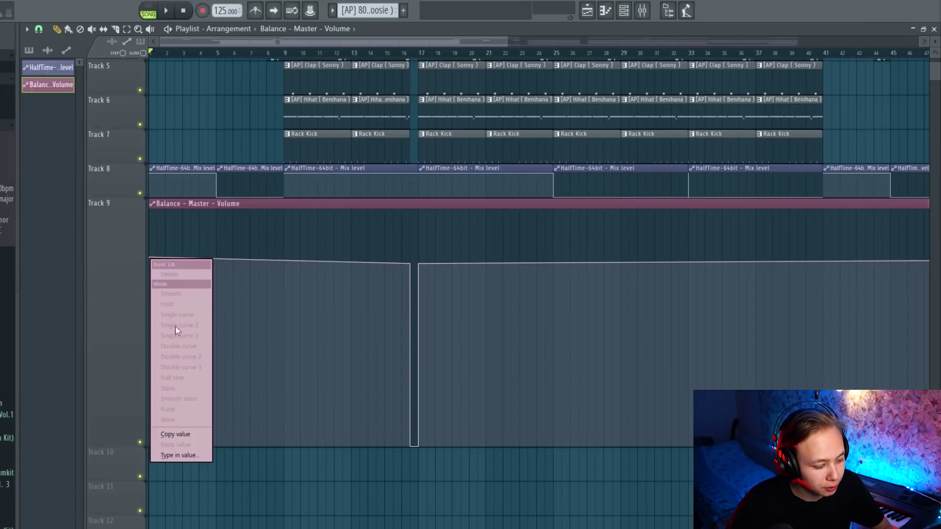
left_click(182, 434)
right_click(411, 263)
left_click(407, 273)
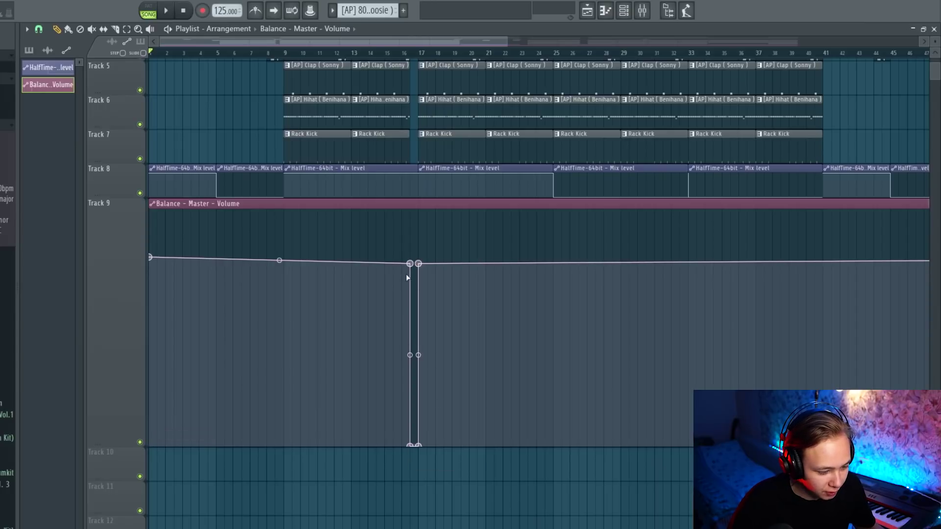
right_click(411, 264)
left_click(443, 450)
right_click(418, 265)
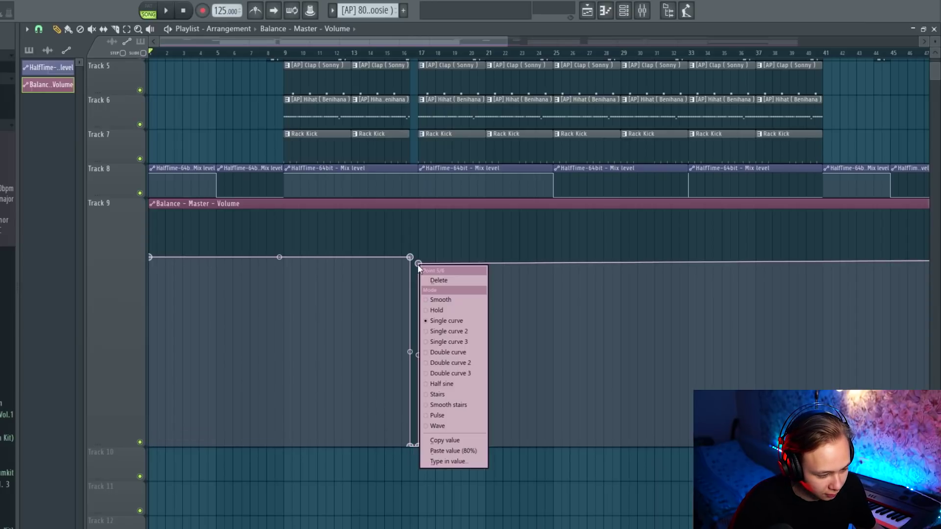
left_click(455, 450)
Look over the arrangement and open the CMI V melody from the channel rack for review
scroll(400, 245, "down", 2)
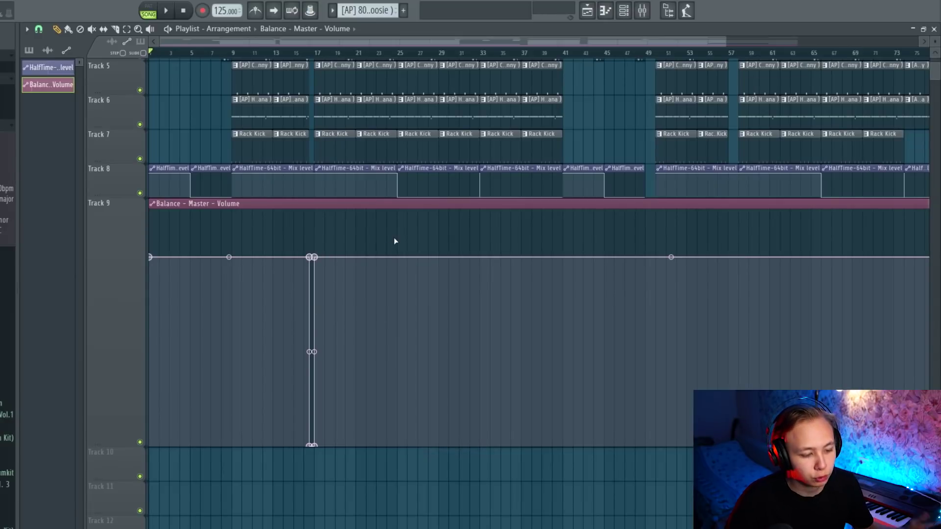
scroll(392, 252, "up", 4)
scroll(392, 253, "down", 3)
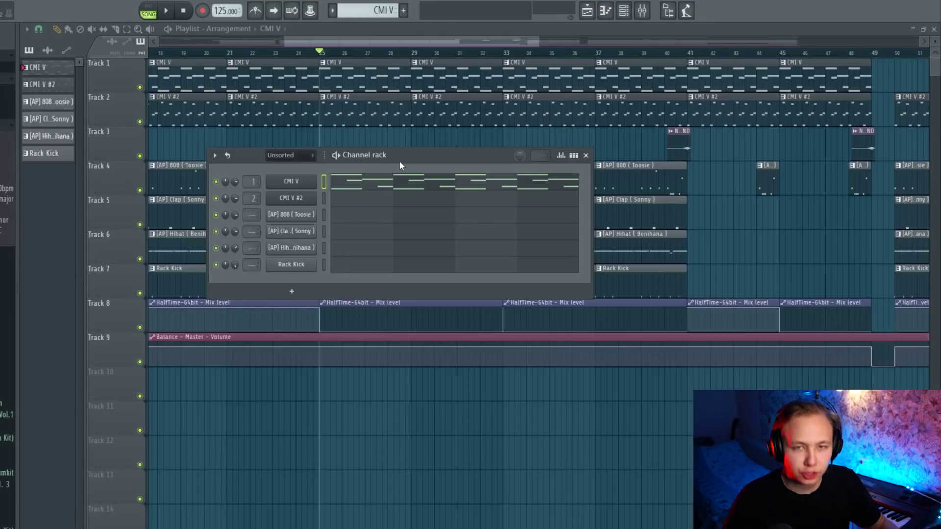
left_click(395, 187)
key("Escape")
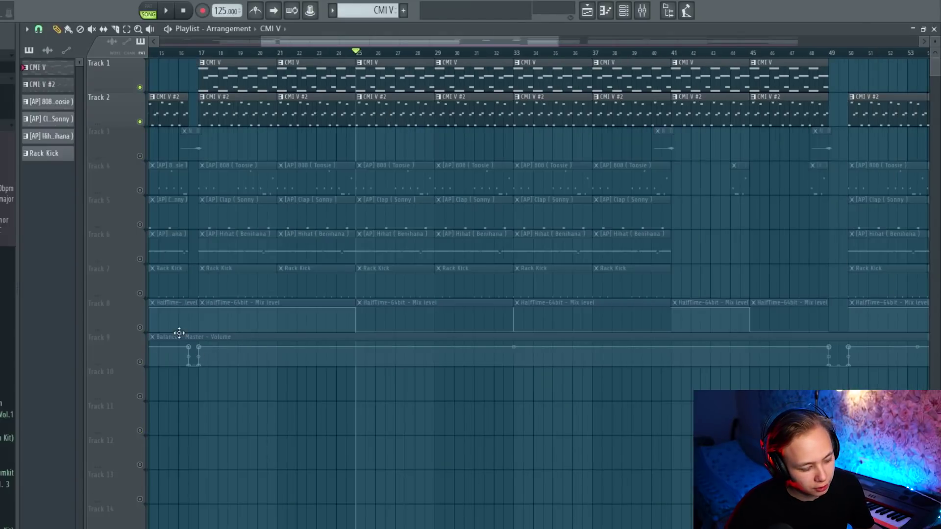
Enable track 8 with the HalfTime mix level automation alongside the two soloed CMI V melody tracks
left_click(140, 327)
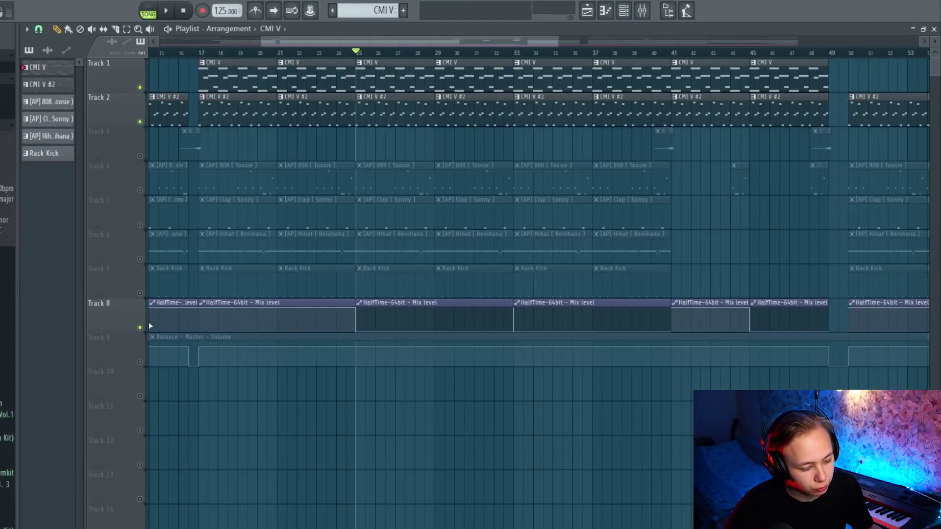
Listen to the soloed CMI V melodies with the HalfTime automation from bar 25
key("space")
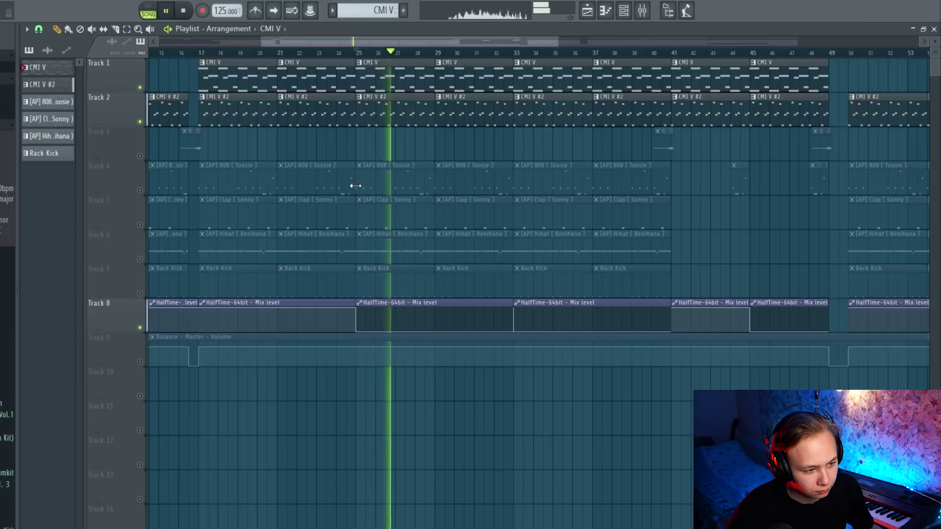
key("space")
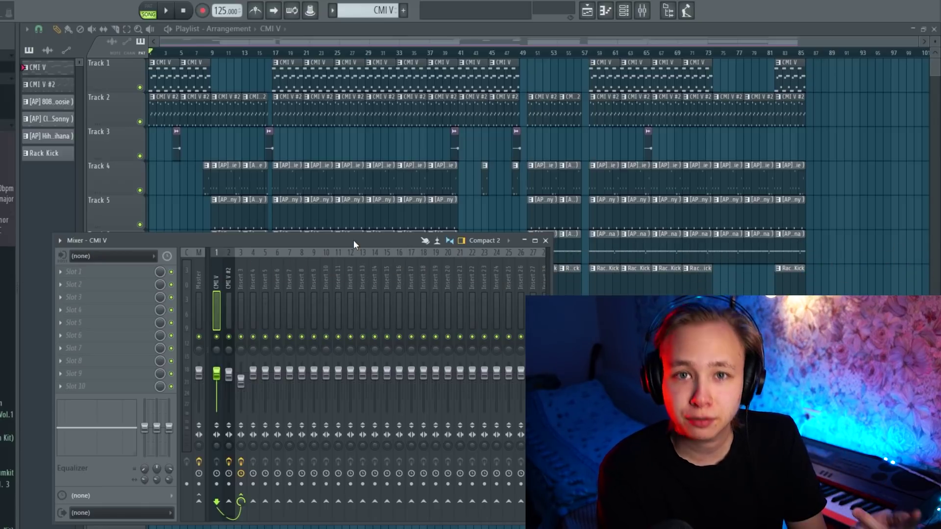
Open the Master track in the mixer and remove its Fruity soft clipper
left_click(623, 10)
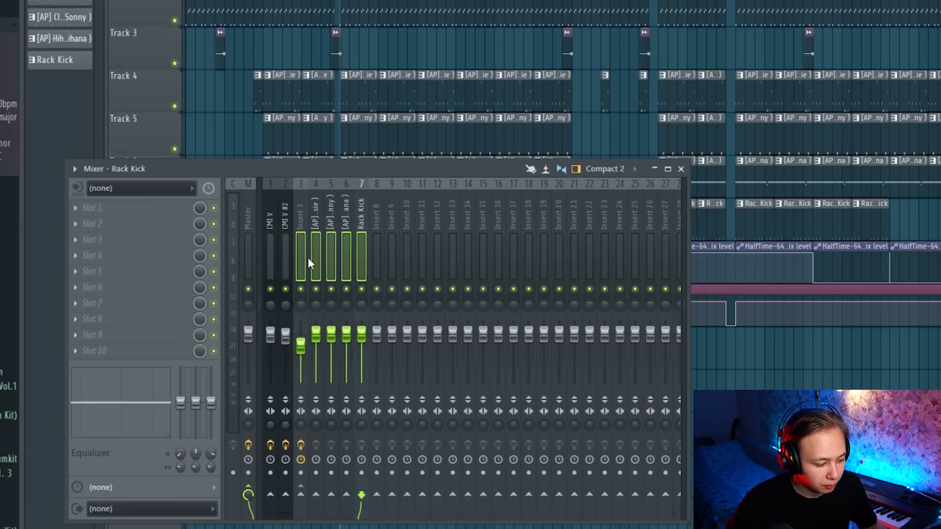
left_click(248, 267)
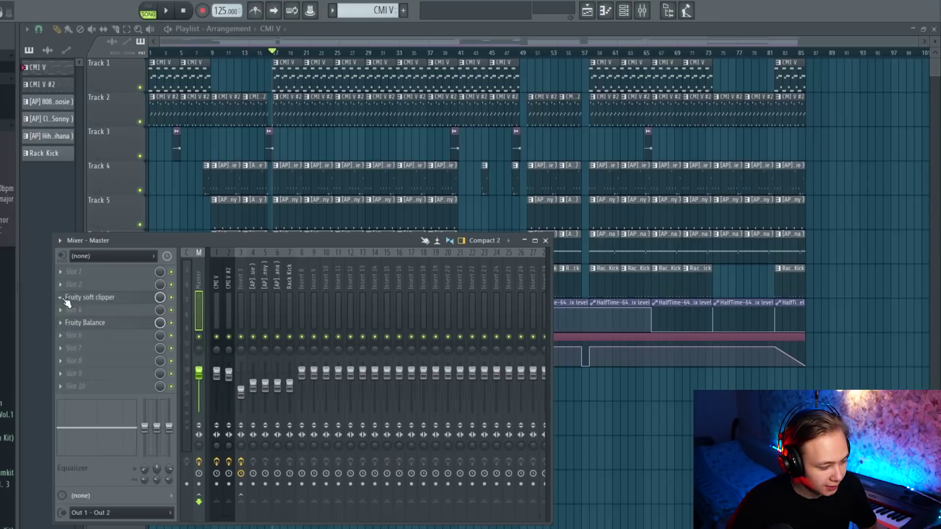
left_click(76, 239)
left_click(99, 243)
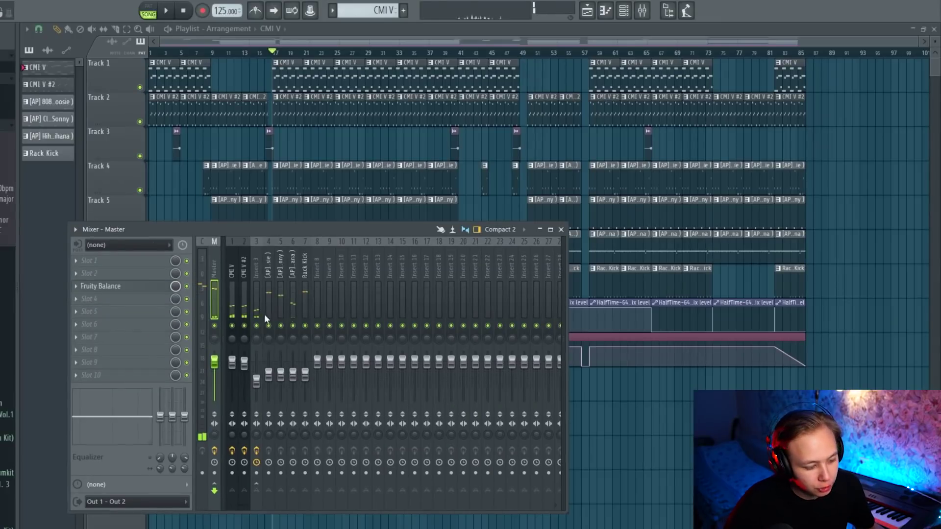
Apply the s4 preset to the Fruity Limiter on the 808 ( Toosie ) mixer track and audition it
left_click(268, 304)
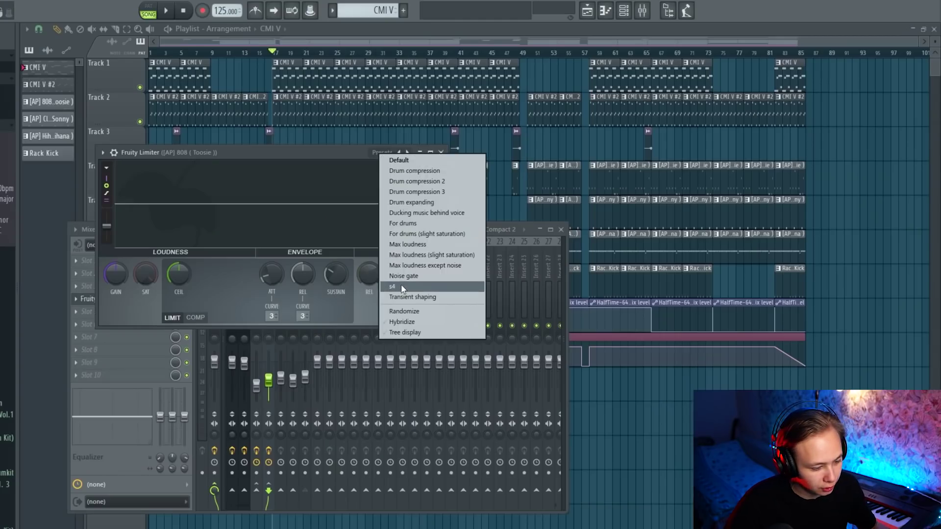
left_click(401, 286)
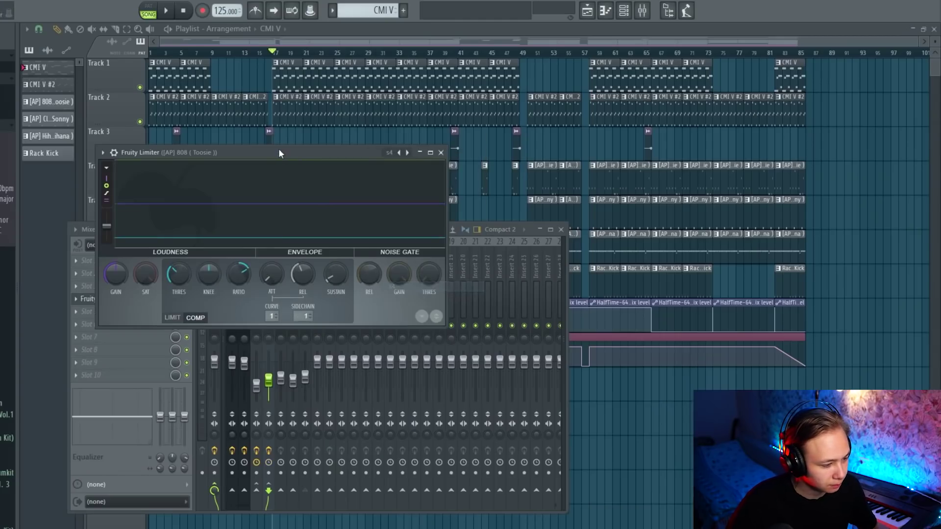
left_click_drag(278, 150, 484, 100)
key("space")
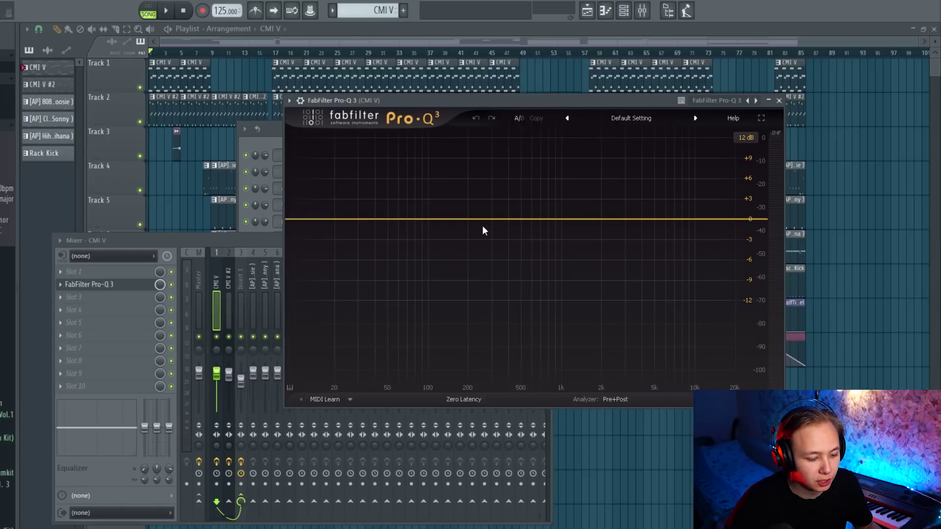
Shape the CMI V track in FabFilter Pro-Q 3 with a low cut at about 180 Hz and a shallow dip near 600 Hz
left_click(356, 219)
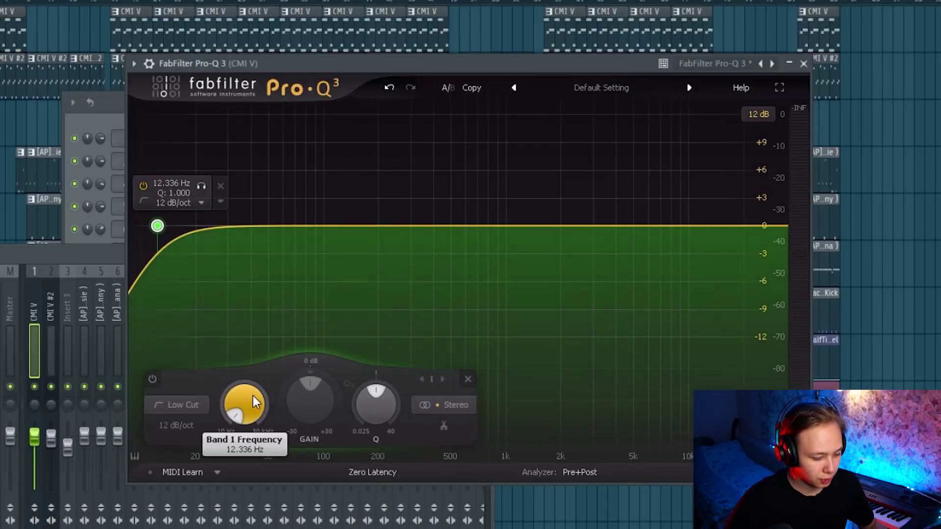
left_click_drag(376, 344, 364, 287)
left_click_drag(236, 322, 238, 299)
left_click_drag(496, 226, 466, 227)
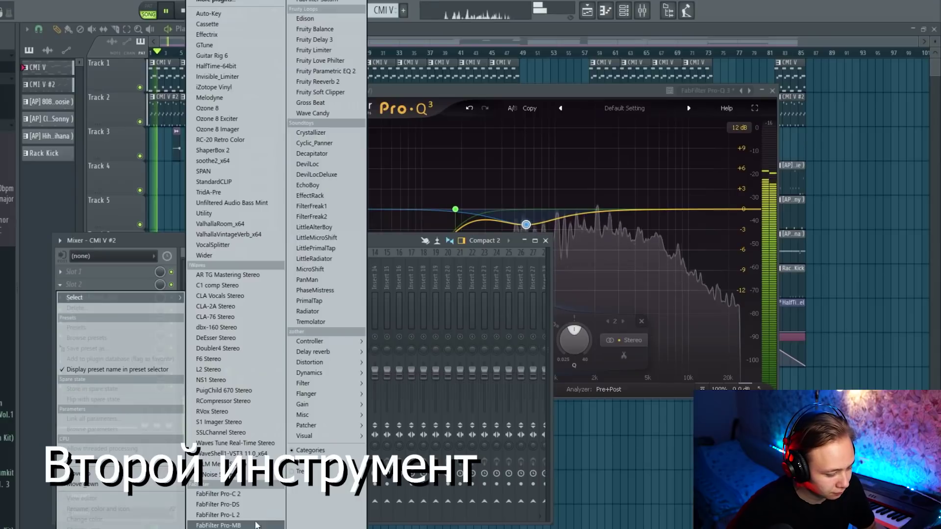
Add FabFilter Pro-Q 3 to CMI V #2 with a low cut at about 242 Hz and a slight dip near 640 Hz
left_click(255, 525)
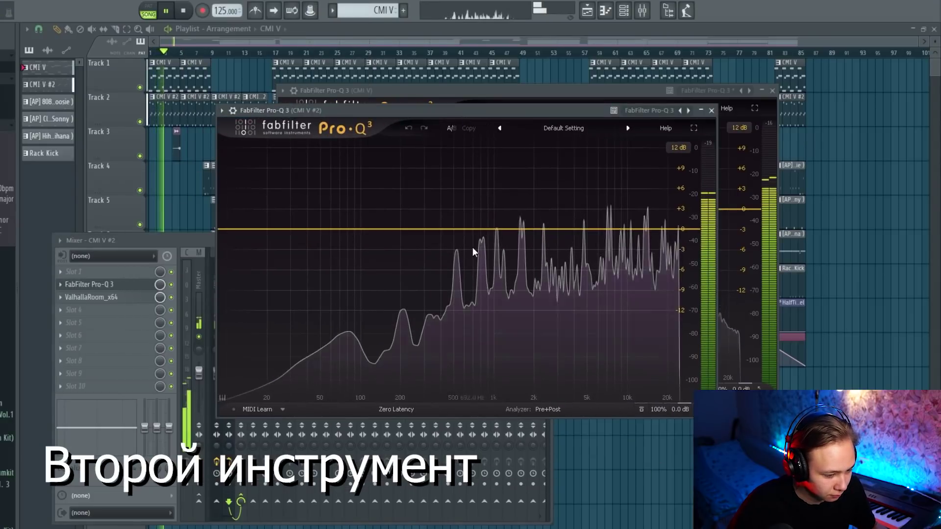
double_click(264, 229)
left_click_drag(301, 360, 311, 297)
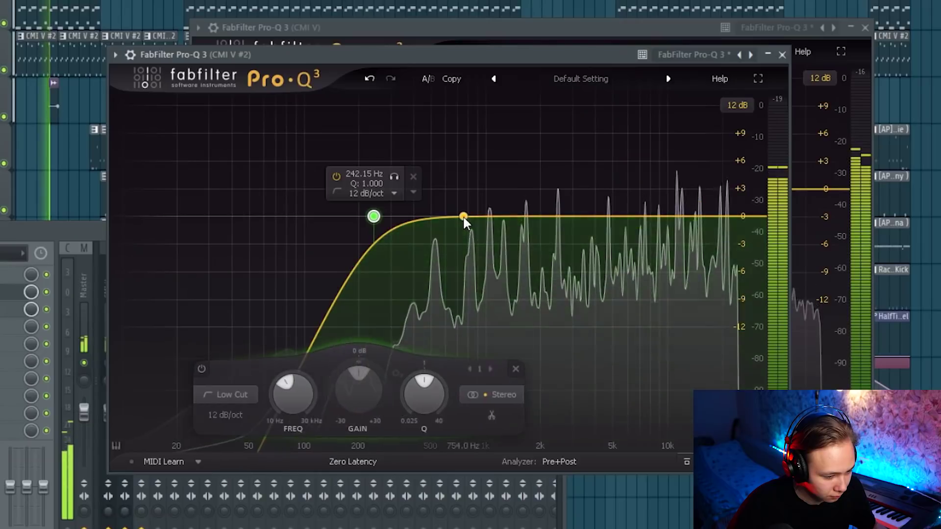
left_click_drag(476, 229, 459, 168)
left_click_drag(440, 136, 448, 235)
Place a narrow bell band at about 1650 Hz in the CMI V #2 equalizer and make it dynamic
left_click_drag(701, 113, 526, 219)
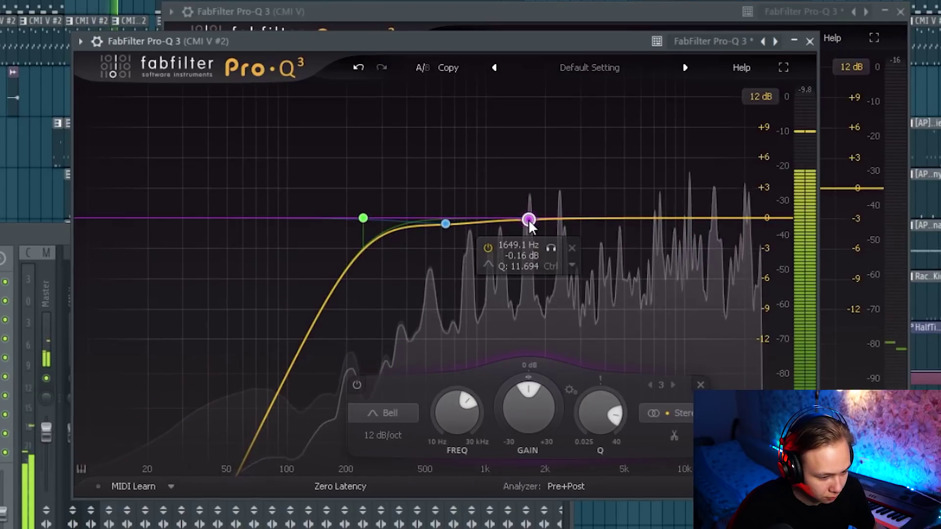
right_click(529, 219)
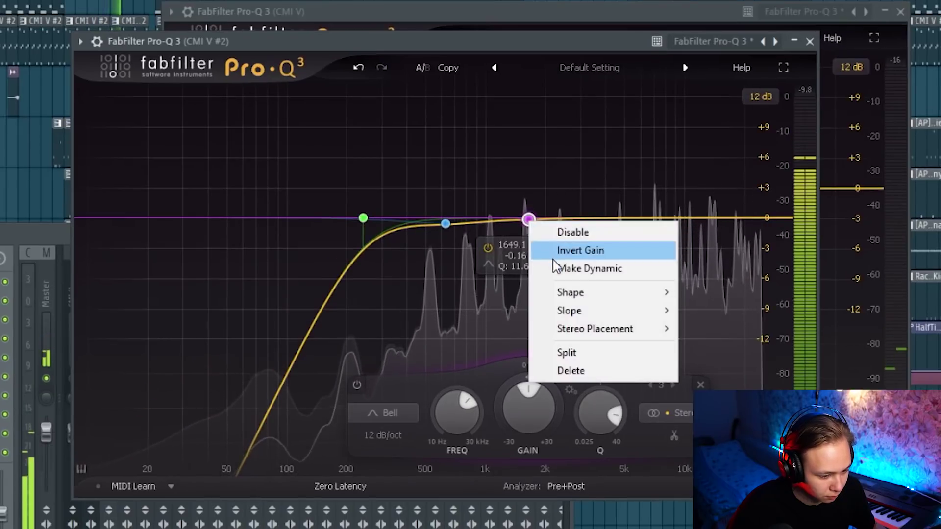
left_click(556, 268)
scroll(527, 238, "down", 3)
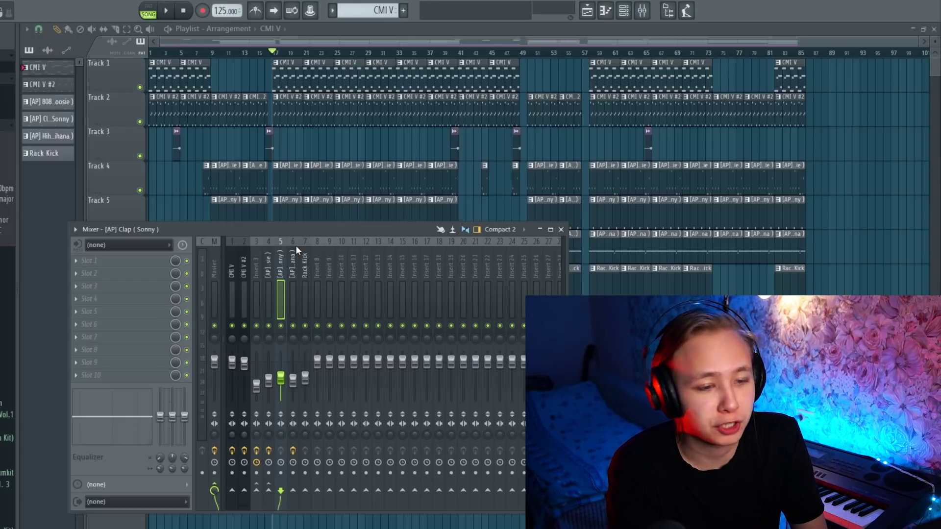
Raise the volume of Insert 3 and the 808 ( Toosie ) mixer track for the streaming version
key("F9")
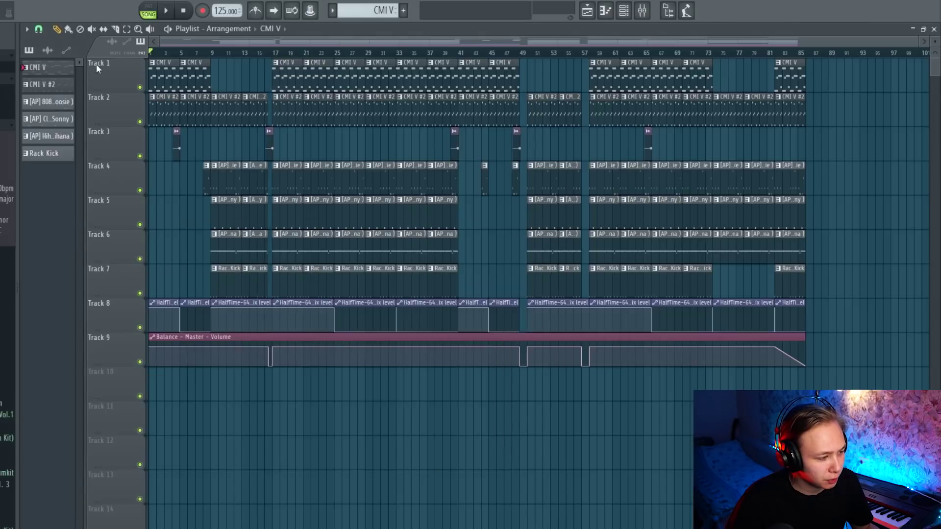
left_click(23, 104)
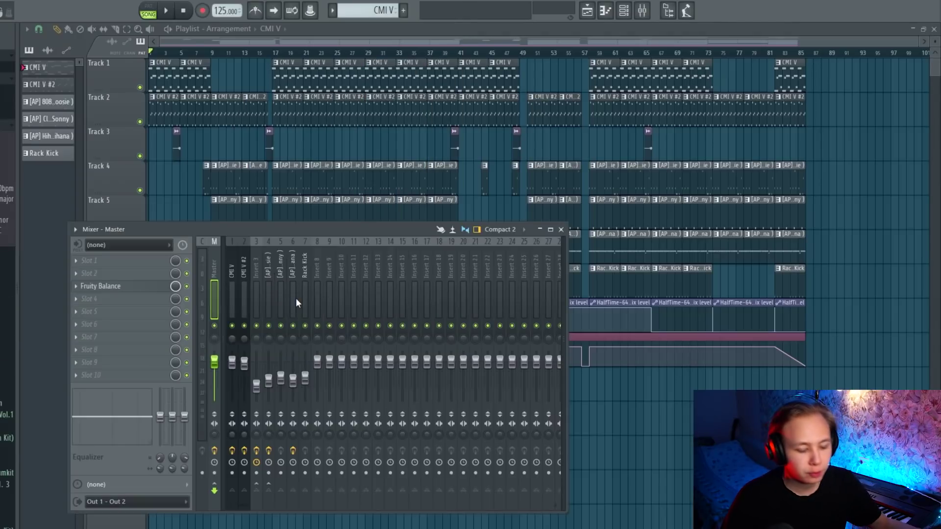
left_click(305, 301)
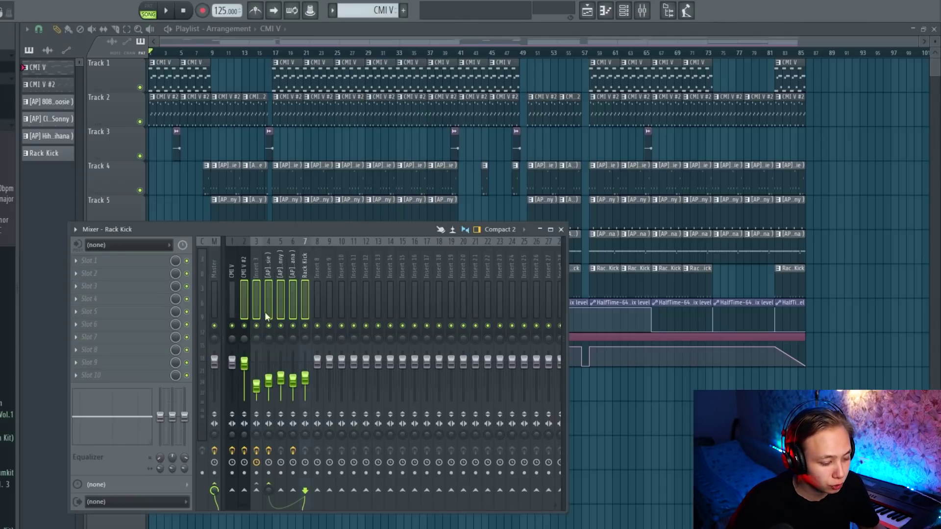
left_click(259, 299)
left_click_drag(258, 391, 269, 365)
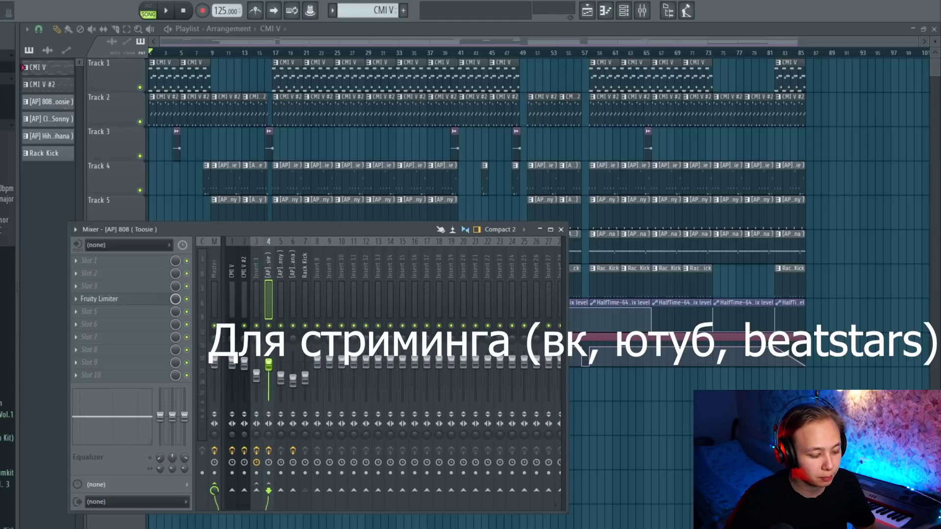
Start playback and load Fruity soft clipper into the Master slot just before Fruity Balance
key("space")
left_click(214, 294)
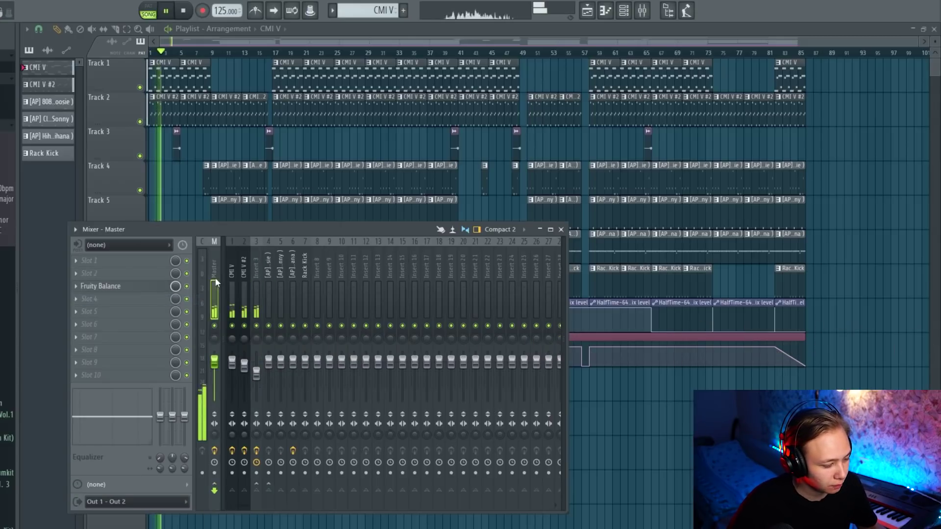
left_click(108, 273)
left_click(338, 92)
left_click(207, 111)
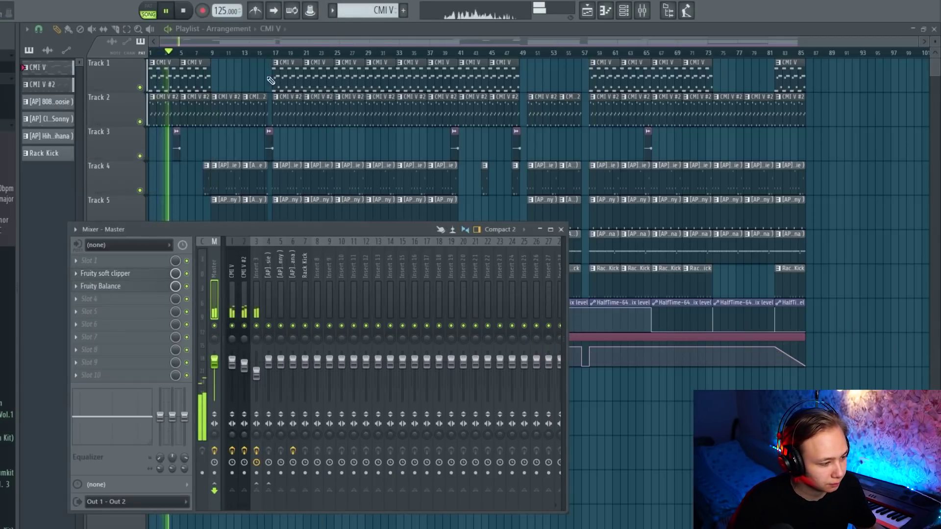
Select bars 17 to 25 of the arrangement for looped playback and return to the drum tracks in the mixer
key("F9")
left_click_drag(278, 55, 336, 57)
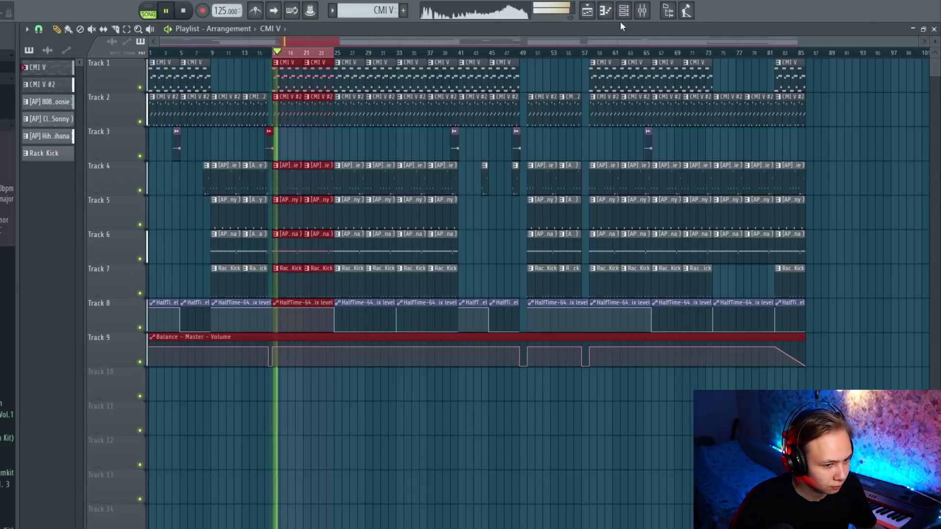
key("F9")
left_click(303, 288)
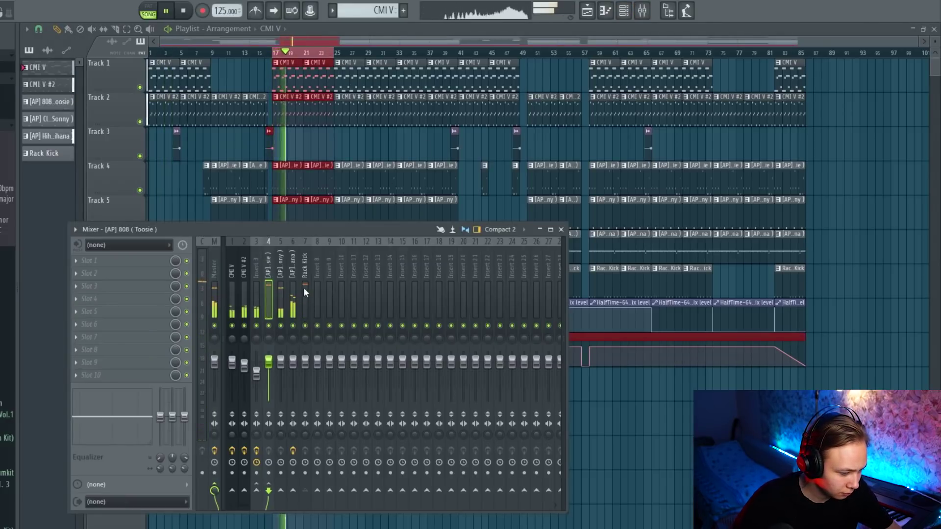
Examine the Rack Kick channel's settings and its mixer level against the Master
key("F6")
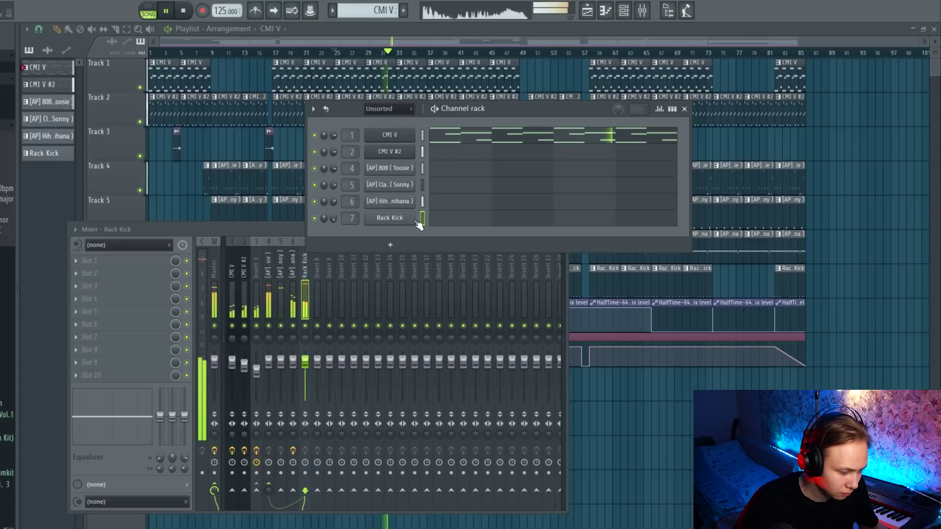
left_click(214, 300)
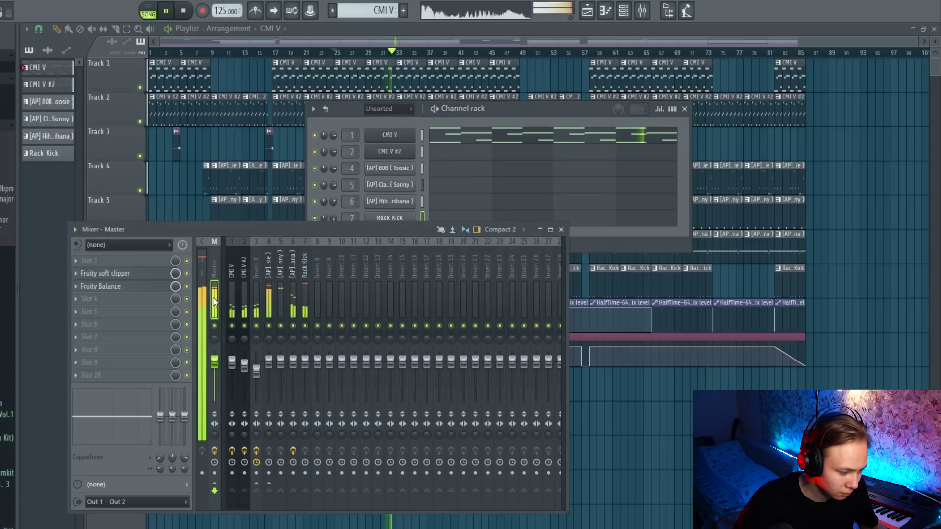
left_click(387, 216)
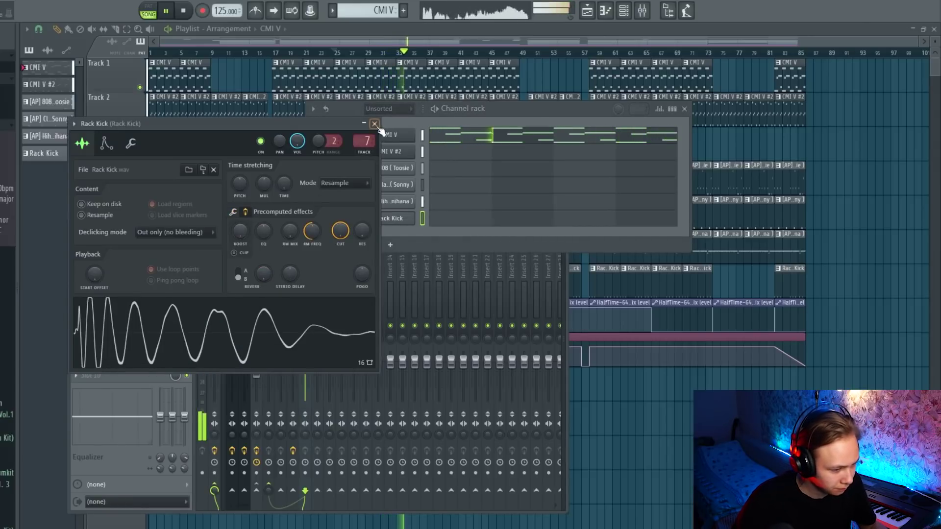
left_click(375, 123)
left_click(304, 287)
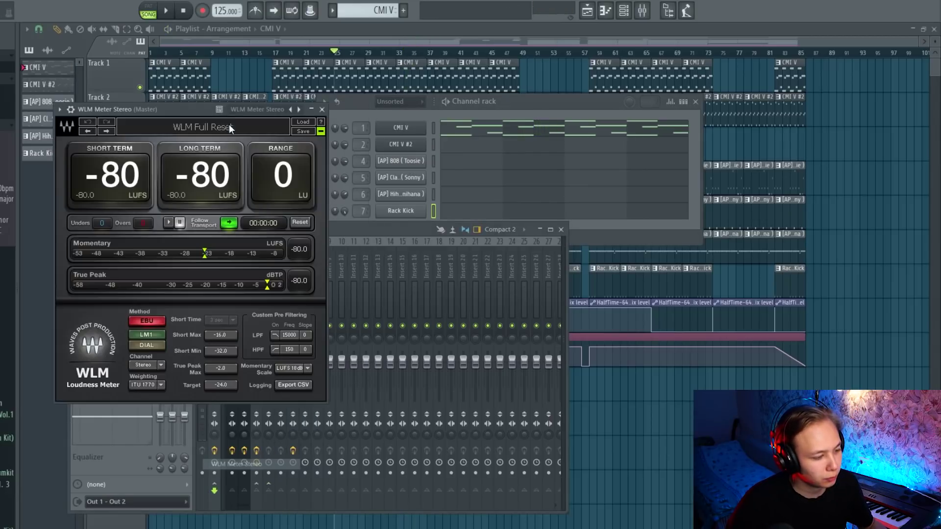
Set up the WLM loudness meter and Invisible_Limiter on the Master, with 1.00 dB input gain and -0.10 dB output gain
left_click_drag(223, 112, 454, 117)
left_click_drag(455, 117, 634, 95)
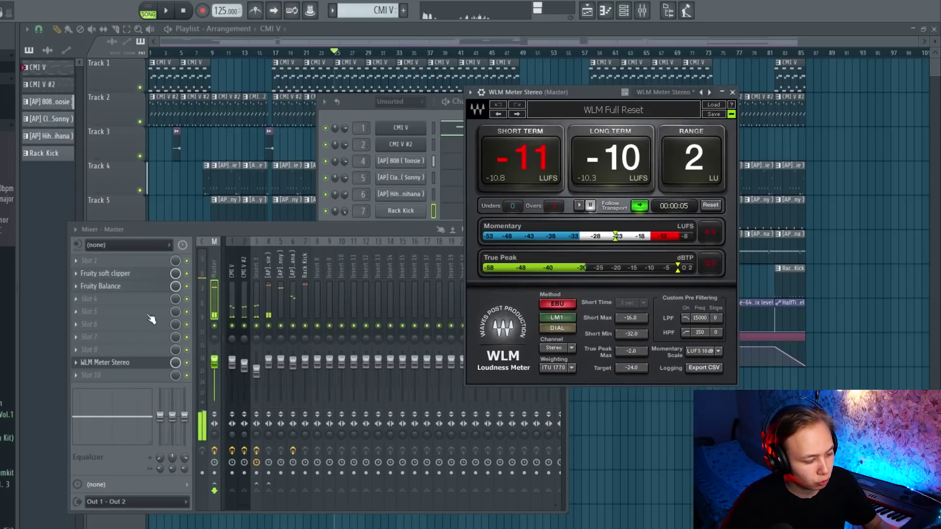
left_click(149, 312)
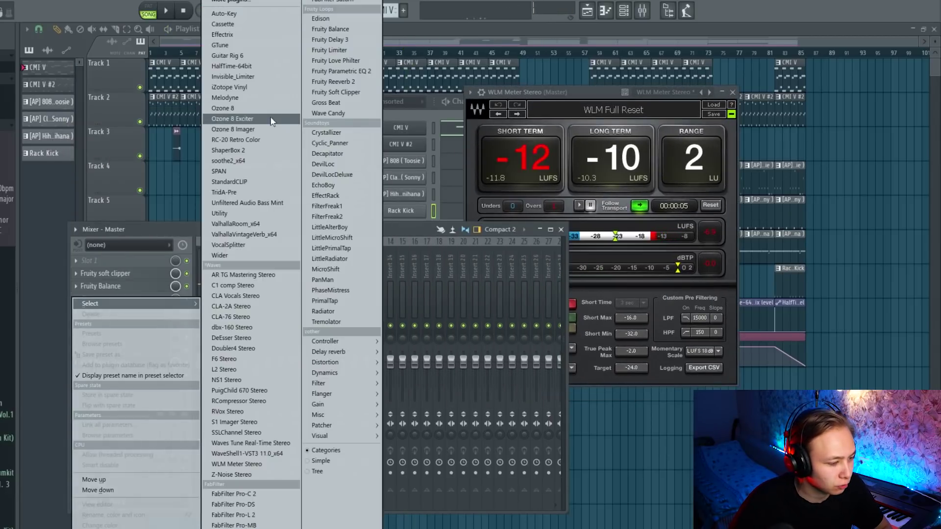
left_click(233, 77)
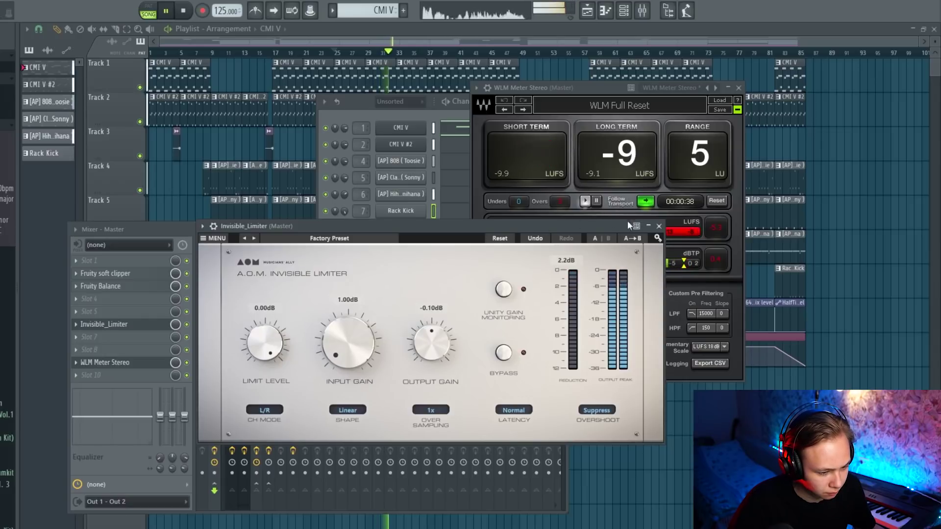
Check the loudness readings, remove the WLM meter from the Master and close the mixer
left_click(659, 226)
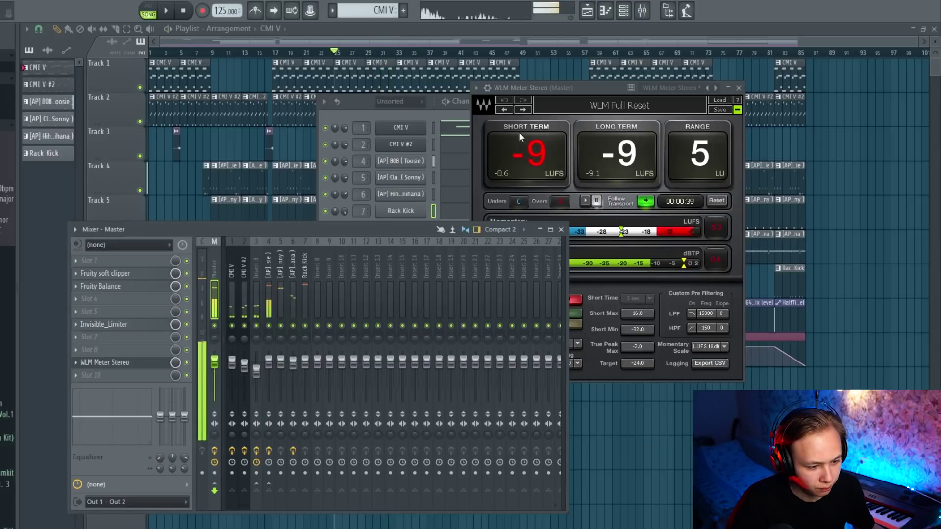
left_click(739, 88)
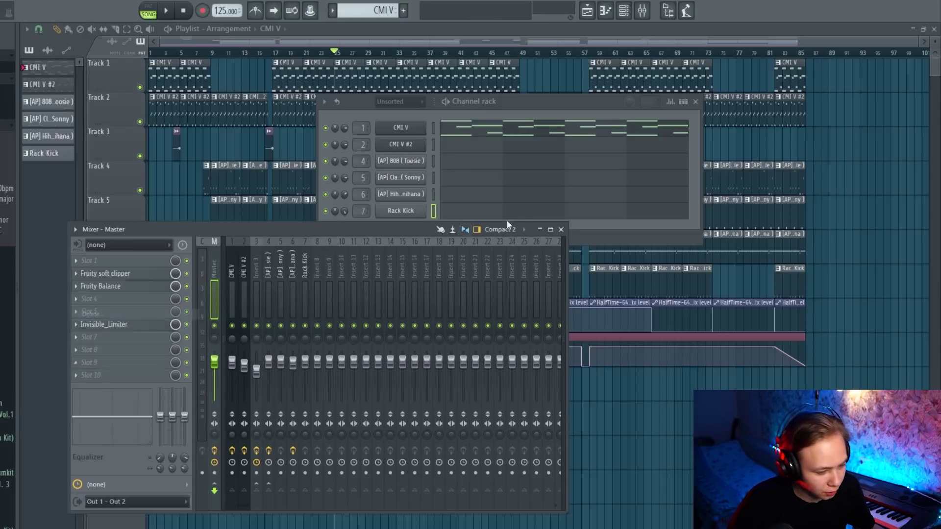
left_click(561, 229)
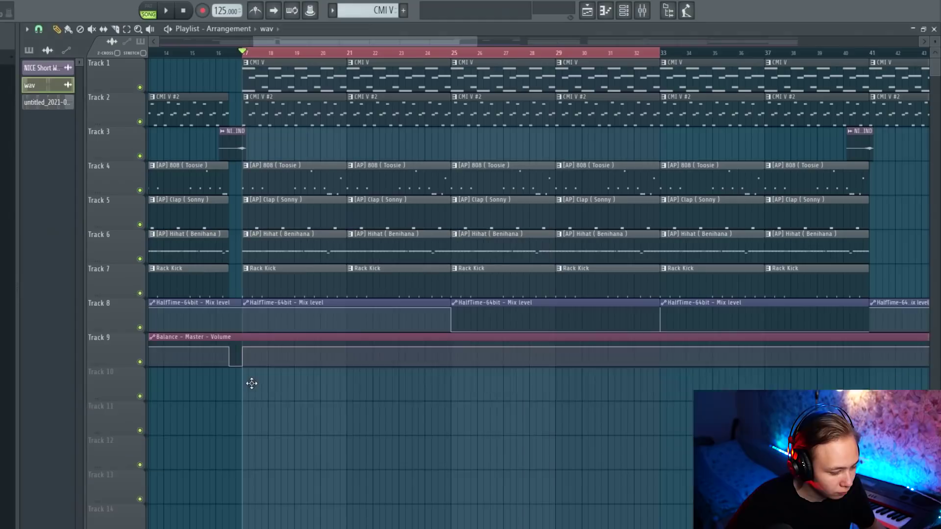
Place the wav clip at the song start on track 10 and the untitled Master recording at bar 17 on track 11
left_click_drag(250, 383, 10, 375)
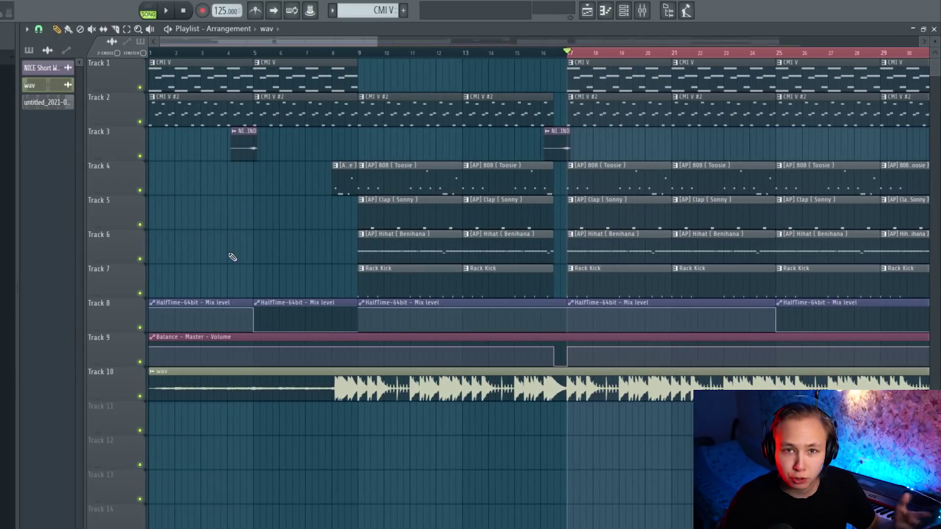
left_click(126, 360)
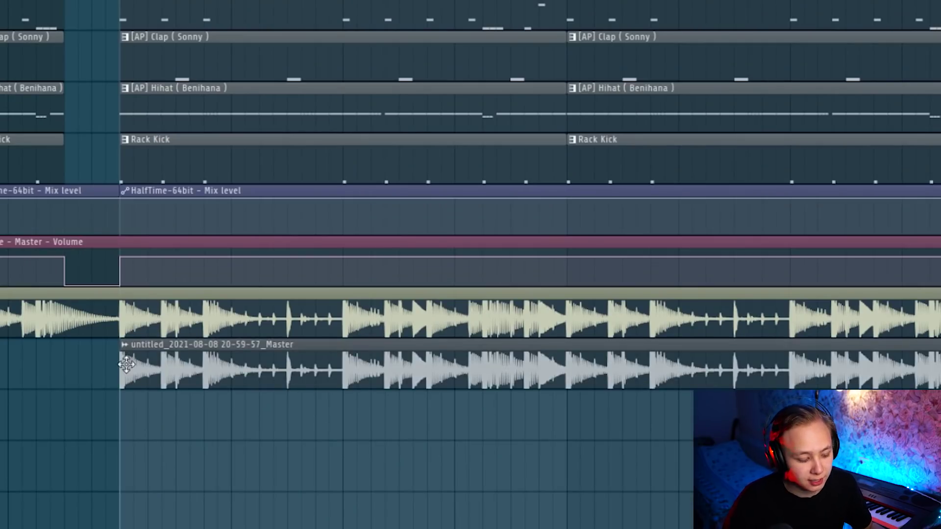
Solo the wav clip's track and the untitled Master recording's track in turn, and compare their playback levels on the Master
right_click(1, 364)
key("F9")
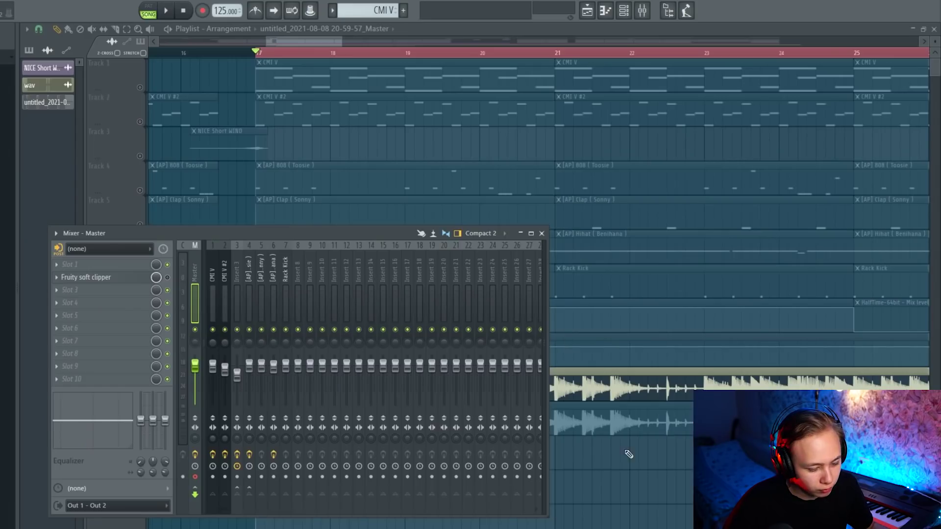
key("ctrl+z")
key("ctrl+z")
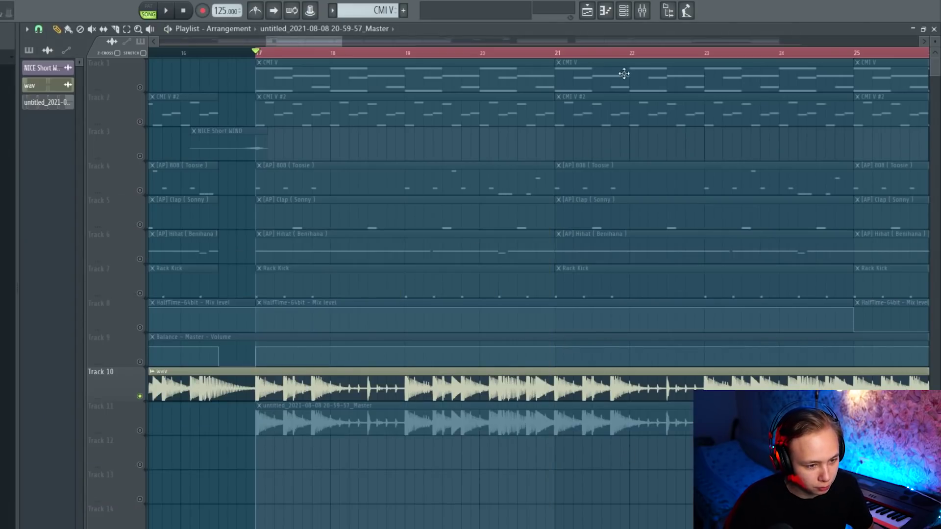
key("space")
key("F9")
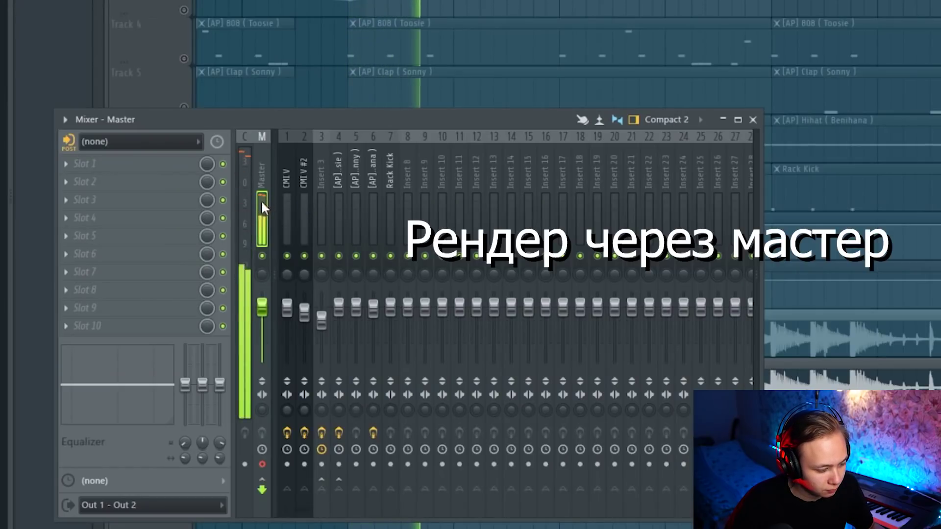
key("space")
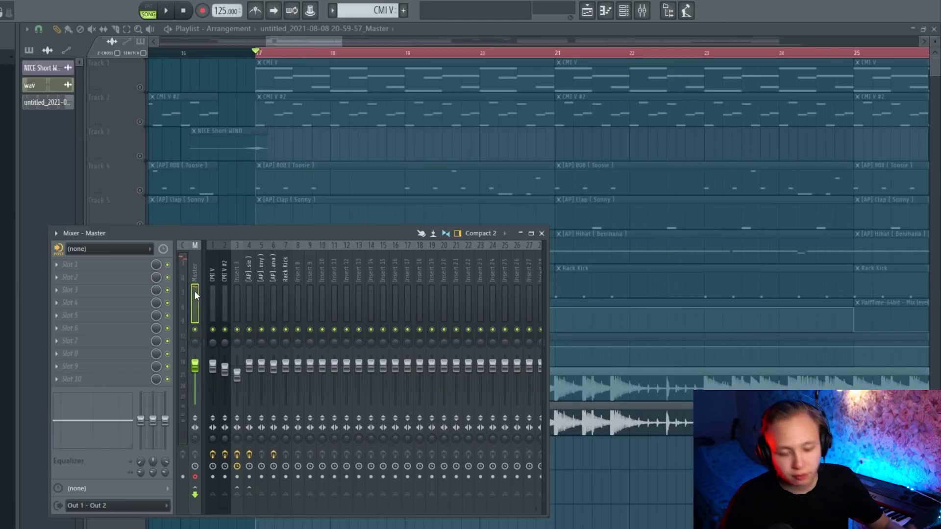
Load Fruity Soft Clipper in slot 2 of the Master, check the level during playback and close the plugin window
left_click(70, 277)
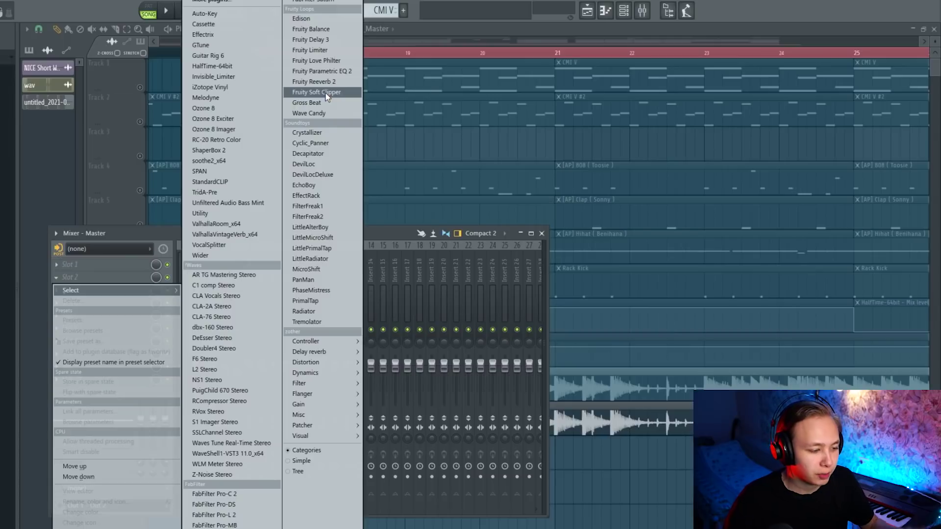
left_click(326, 93)
key("space")
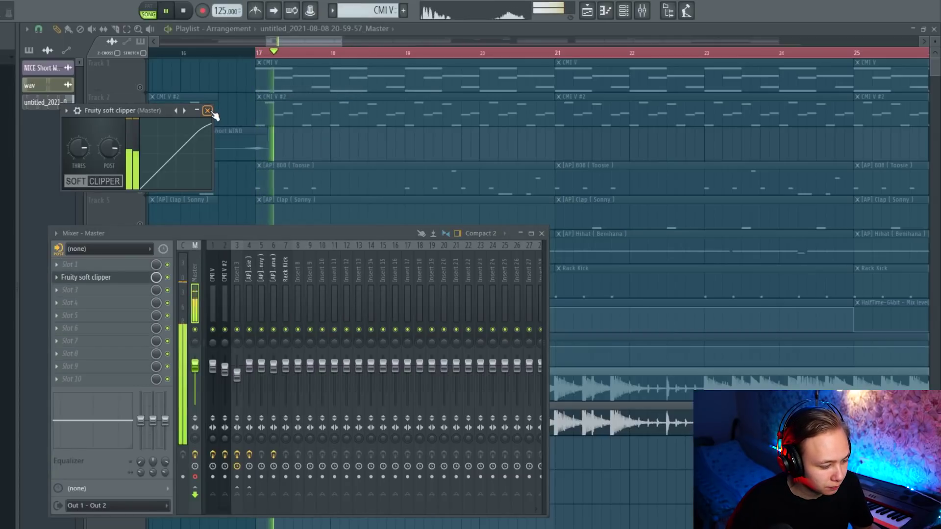
key("space")
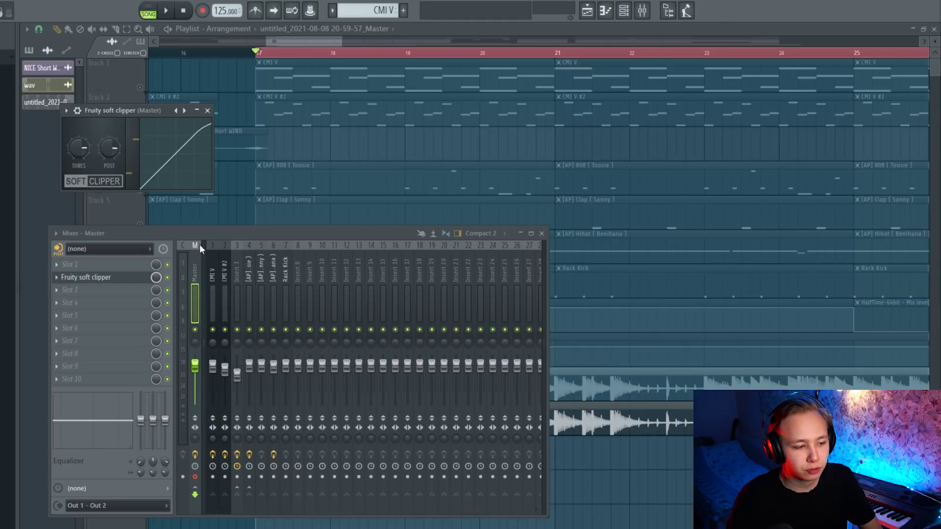
left_click(208, 111)
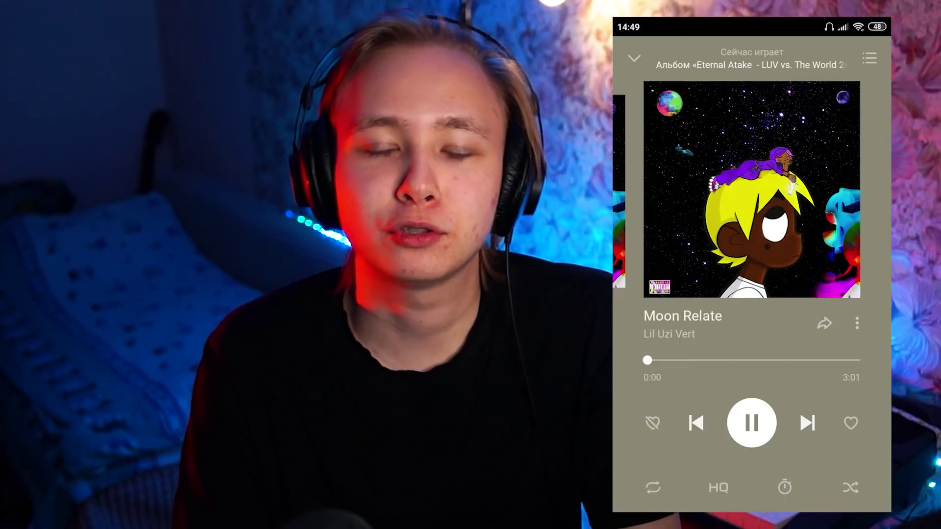
left_click(718, 488)
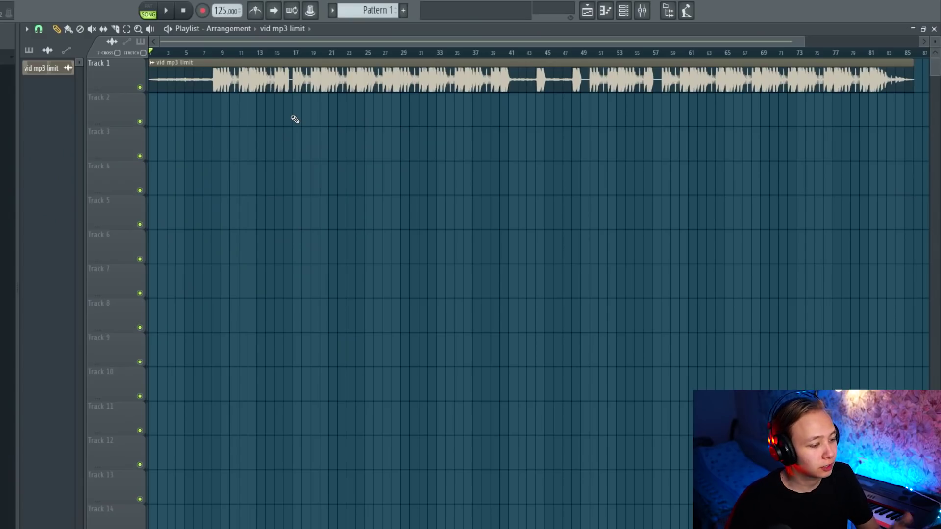
Assign the vid mp3 limit clip to mixer track 1 and load FabFilter Pro-MB in slot 4 of Insert 2
left_click(642, 10)
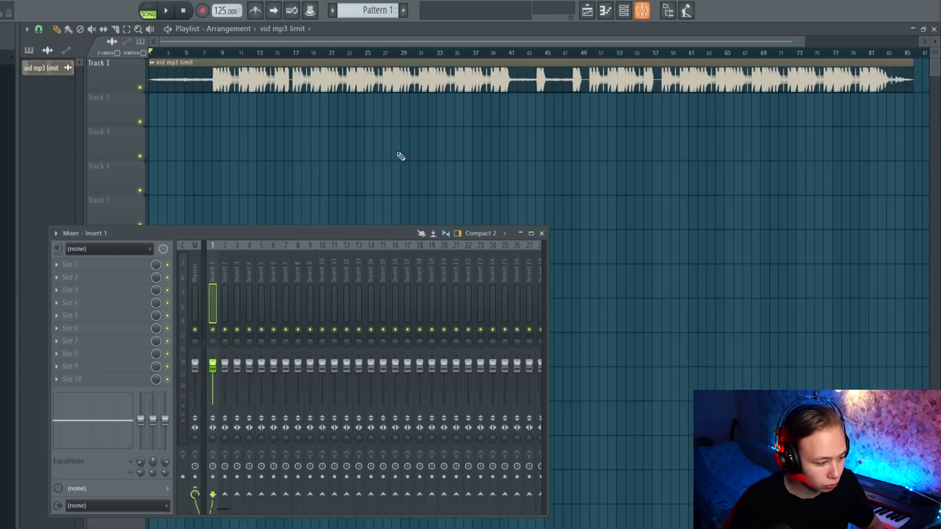
left_click(225, 308)
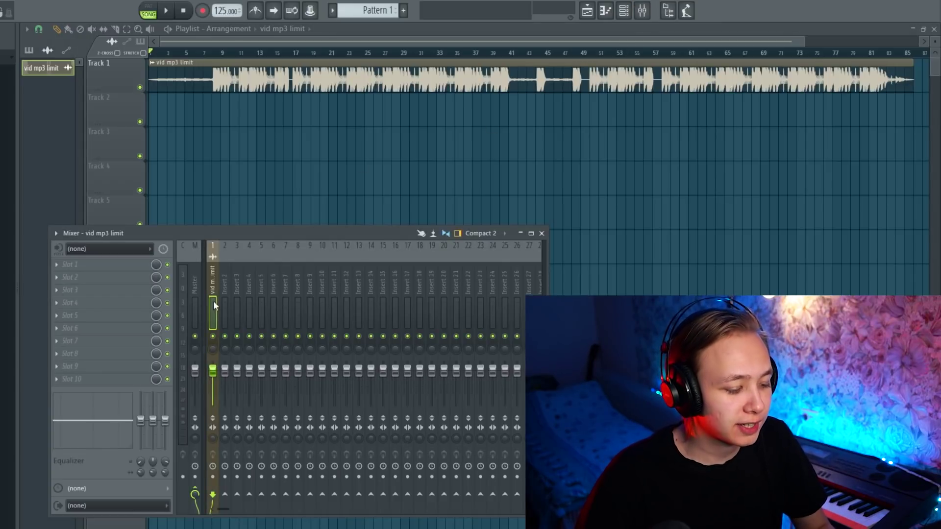
left_click(170, 291)
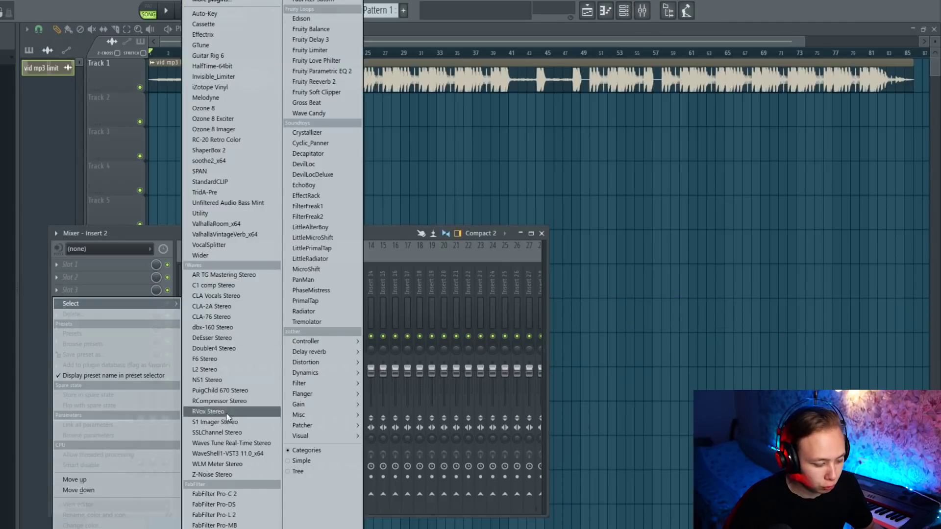
left_click(214, 525)
Create and solo a low-frequency band around 100 Hz in Pro-MB, listen to it and close the plugin window
left_click_drag(260, 178, 322, 69)
left_click(283, 185)
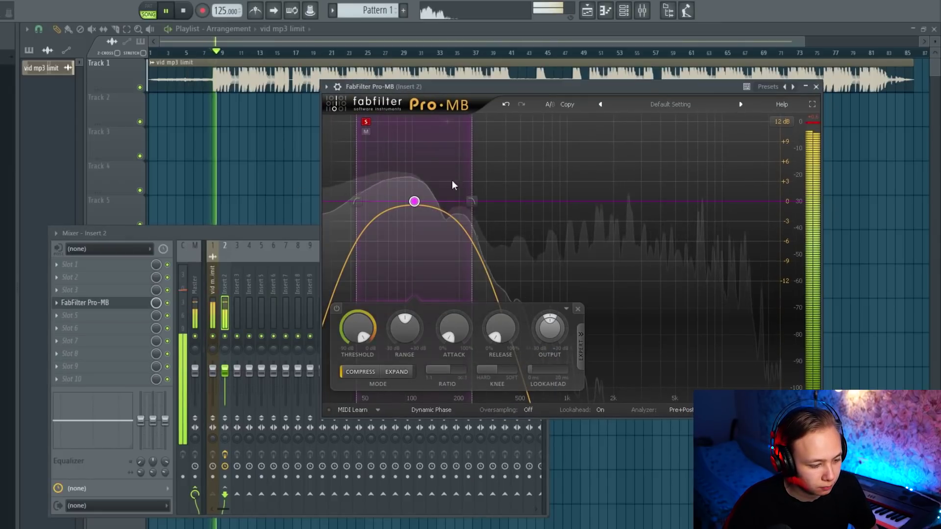
left_click_drag(356, 181, 352, 180)
key("space")
key("Escape")
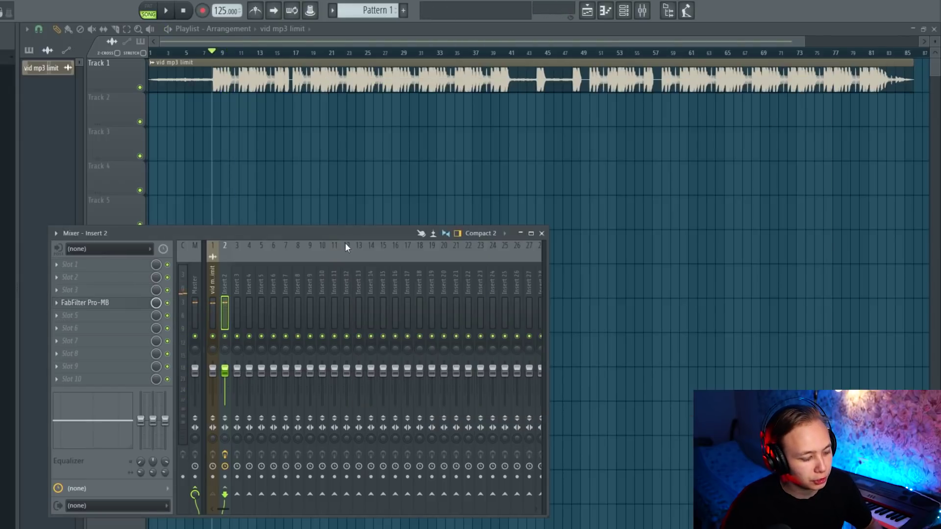
Load LittleRadiator in slot 7 of Insert 2 and close its window
left_click(99, 338)
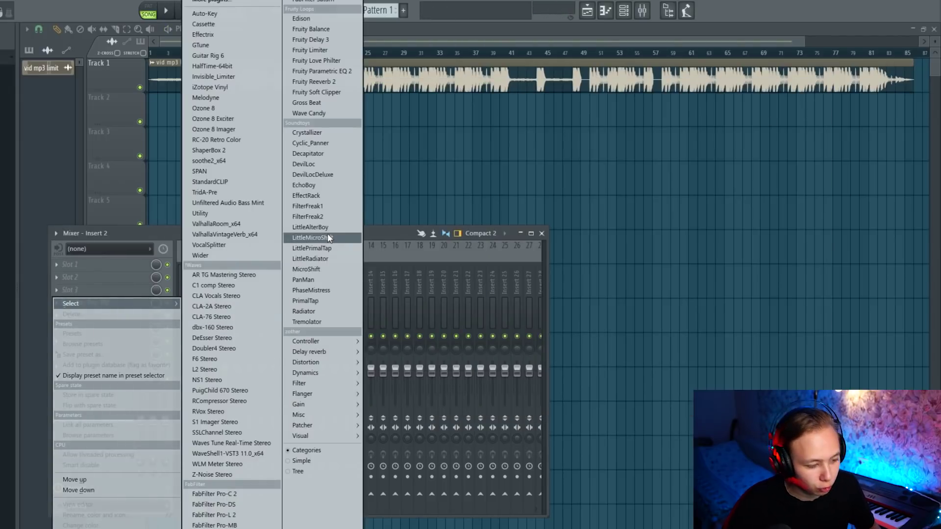
left_click(321, 259)
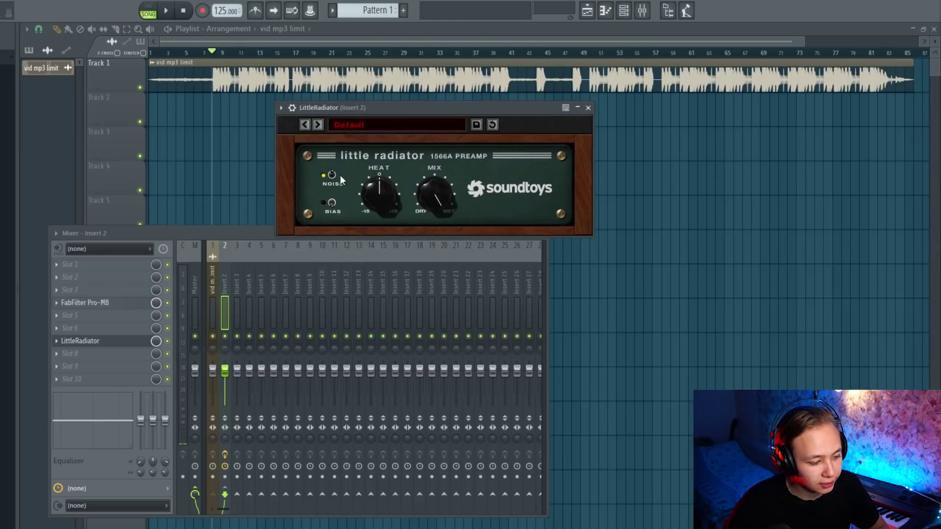
key("Escape")
Adjust the send level from the vid mp3 limit track to Insert 2 and play back the parallel blend
left_click(217, 308)
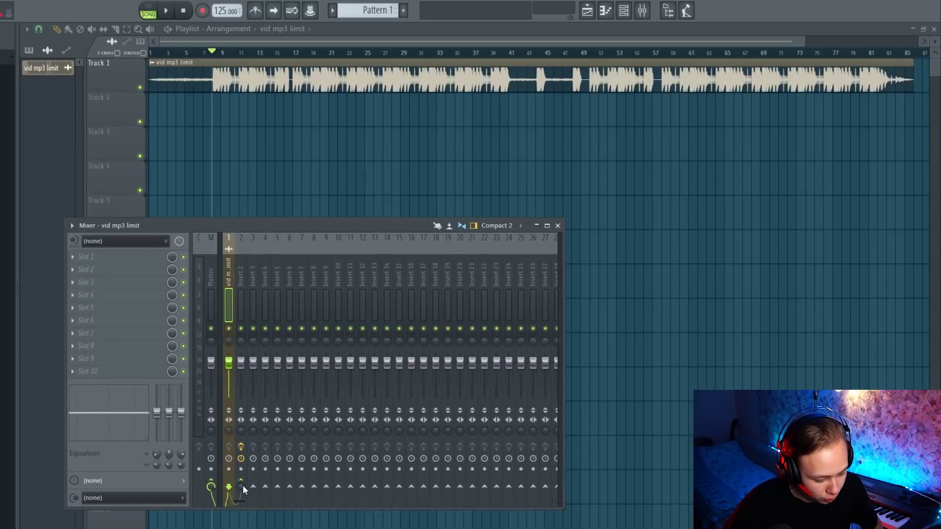
left_click(241, 486)
key("space")
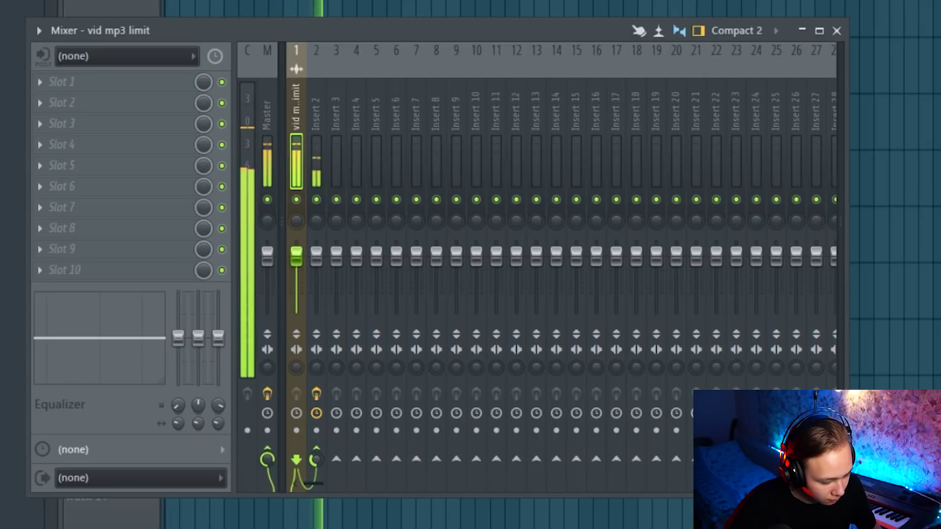
key("space")
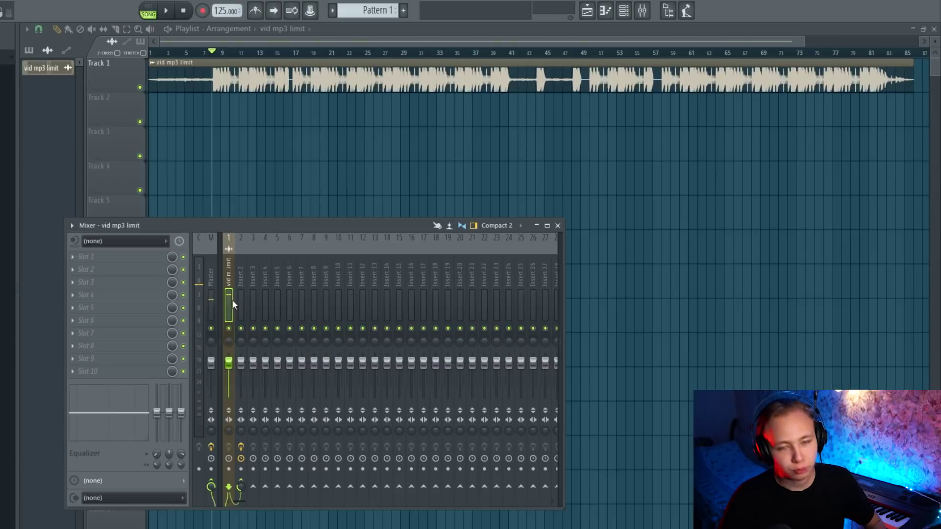
Load FabFilter Pro-C 2 in slot 3 of the vid mp3 limit track with Mastering style, 1.97:1 ratio, 326.1 ms release and auto gain off
left_click(87, 283)
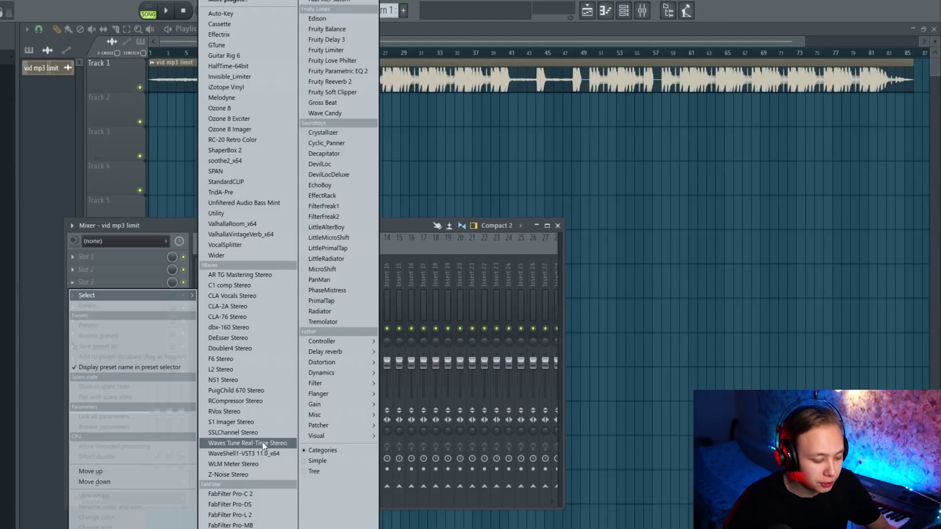
left_click(259, 495)
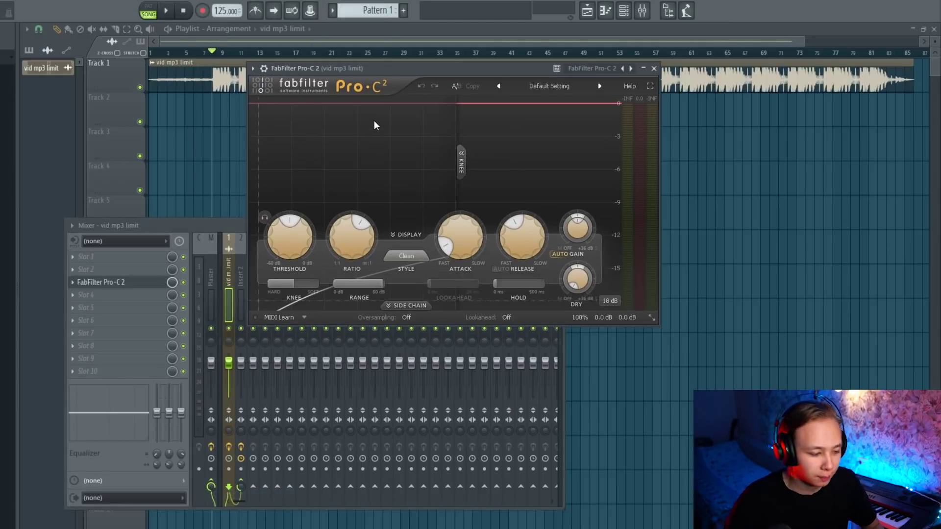
left_click_drag(352, 237, 359, 298)
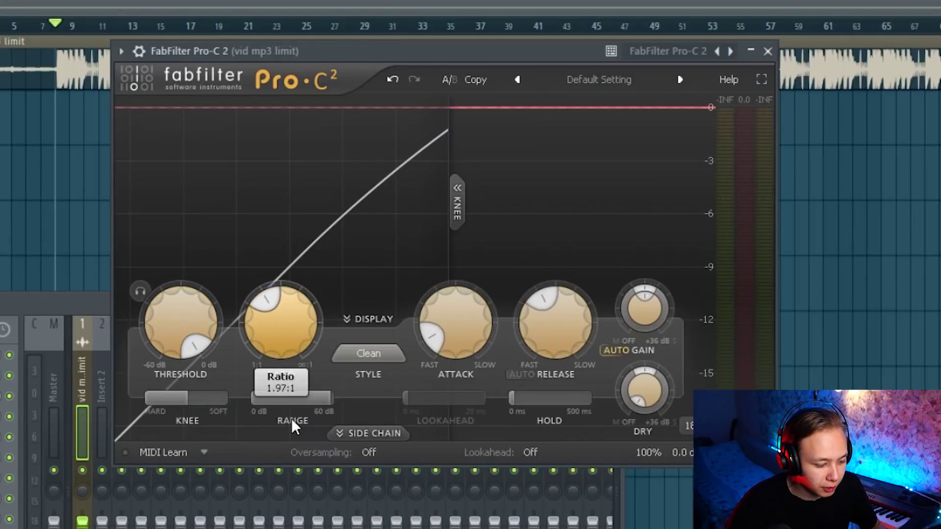
left_click(368, 353)
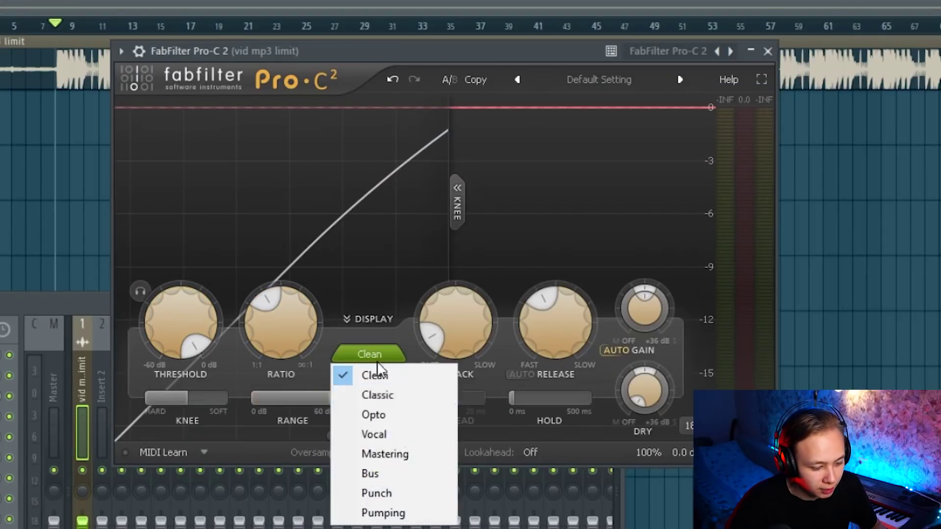
left_click(390, 452)
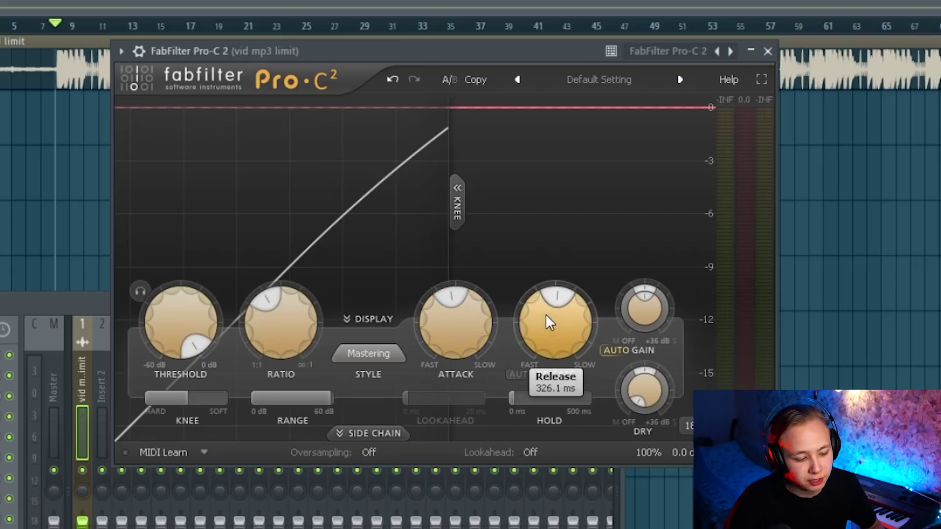
left_click(612, 350)
Filter the Pro-C 2 side chain with a 48 dB/oct low cut near 593 Hz and a lowered high cut, auditioning it during playback
left_click(374, 434)
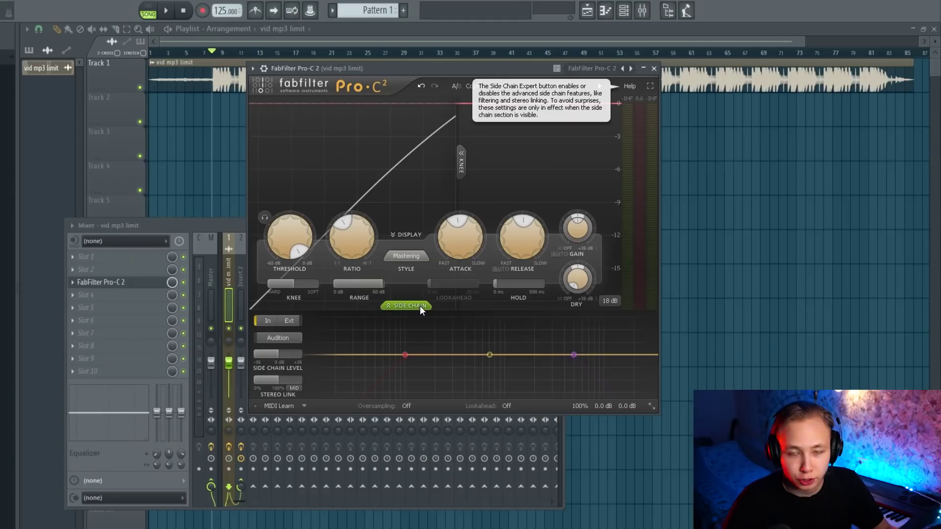
left_click(405, 354)
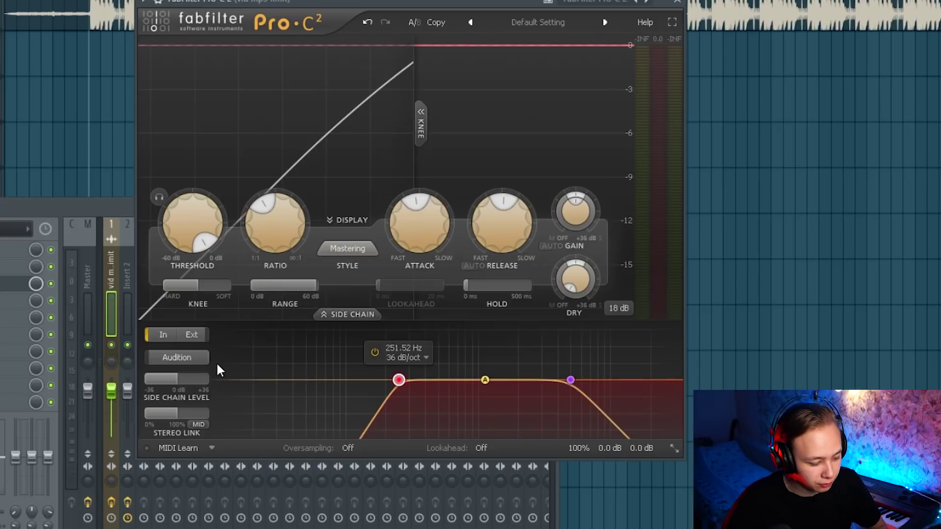
left_click(182, 358)
key("space")
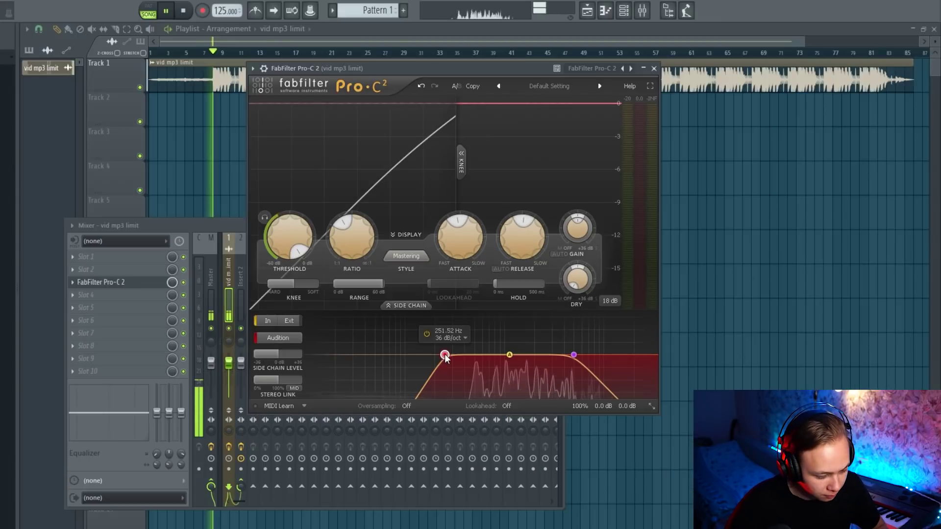
left_click_drag(400, 381, 408, 381)
left_click_drag(452, 358, 484, 359)
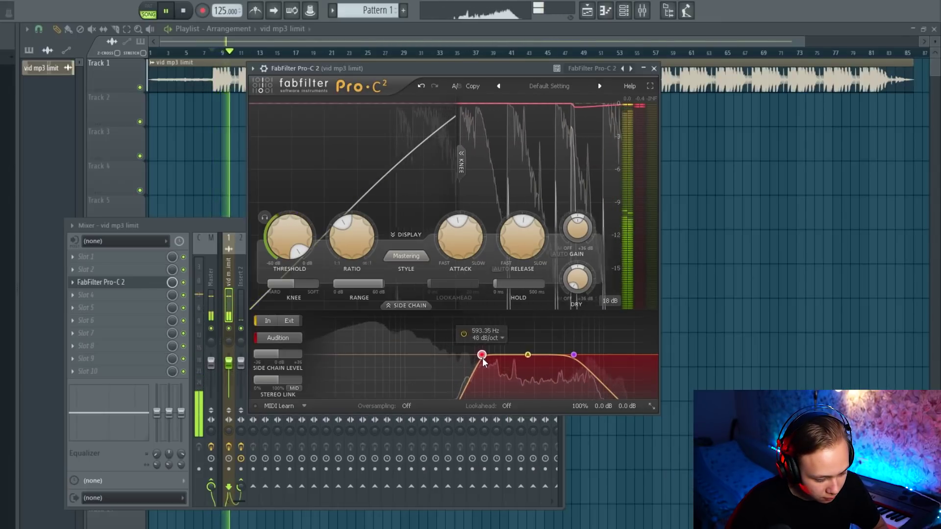
left_click_drag(573, 355, 551, 358)
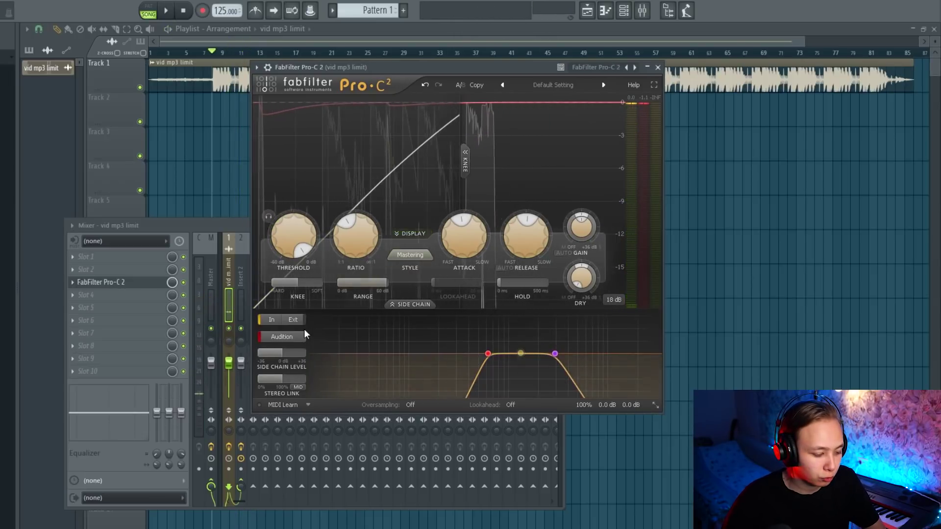
left_click(297, 337)
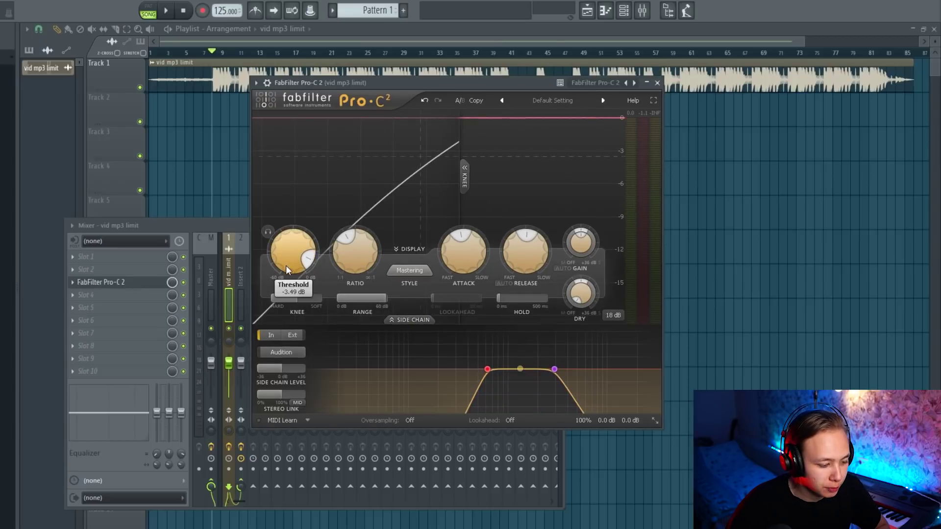
Lower the Pro-C 2 threshold, pan the wet signal toward mid with about -6.35 dB side, pan the dry signal toward side and raise its gain
left_click_drag(286, 267, 287, 269)
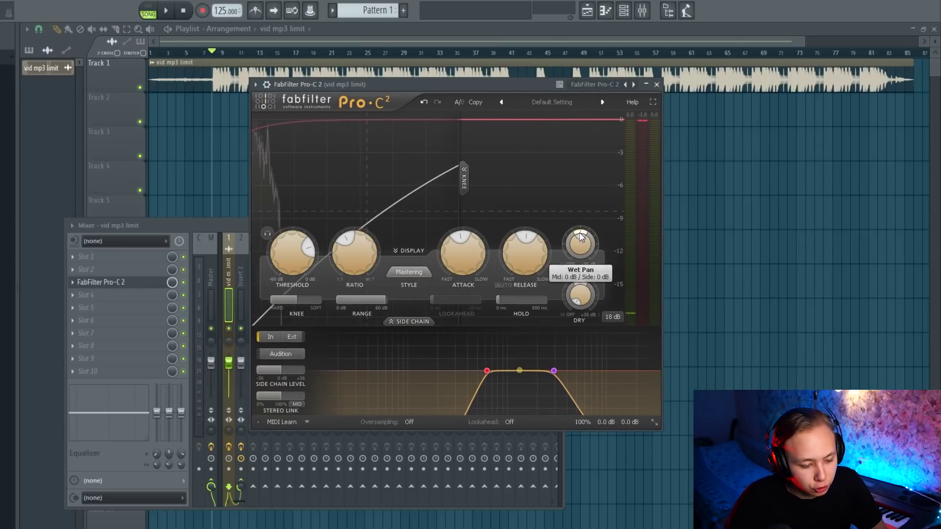
mouse_move(582, 234)
left_mouse_down()
mouse_move(573, 239)
mouse_move(583, 233)
left_mouse_up()
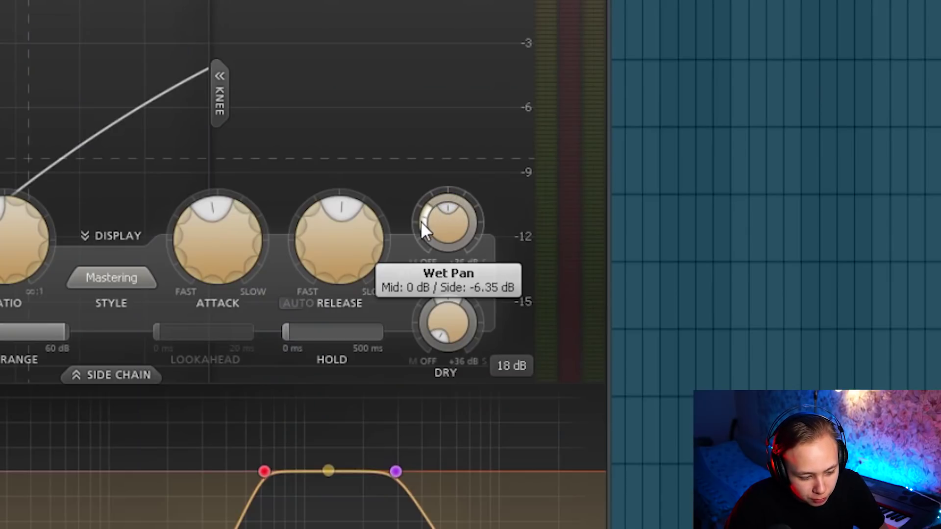
left_click_drag(420, 222, 420, 227)
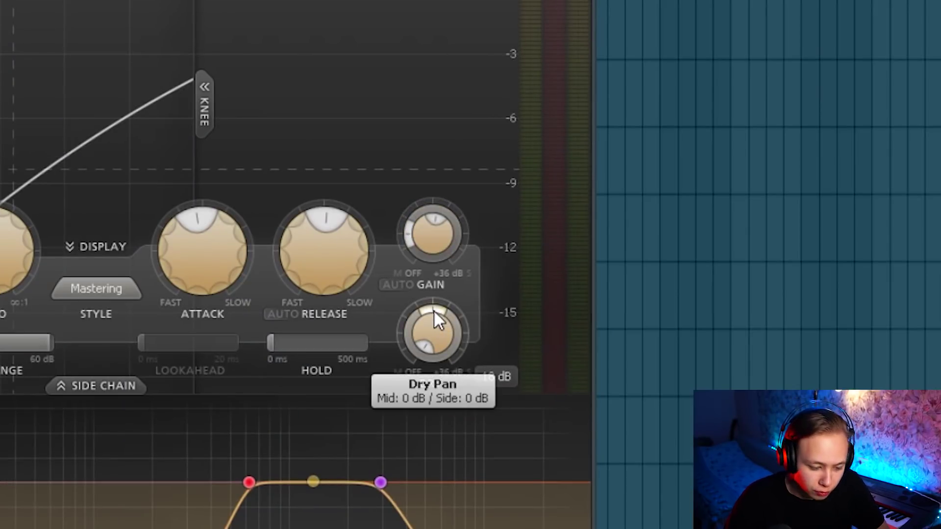
left_click_drag(433, 309, 482, 331)
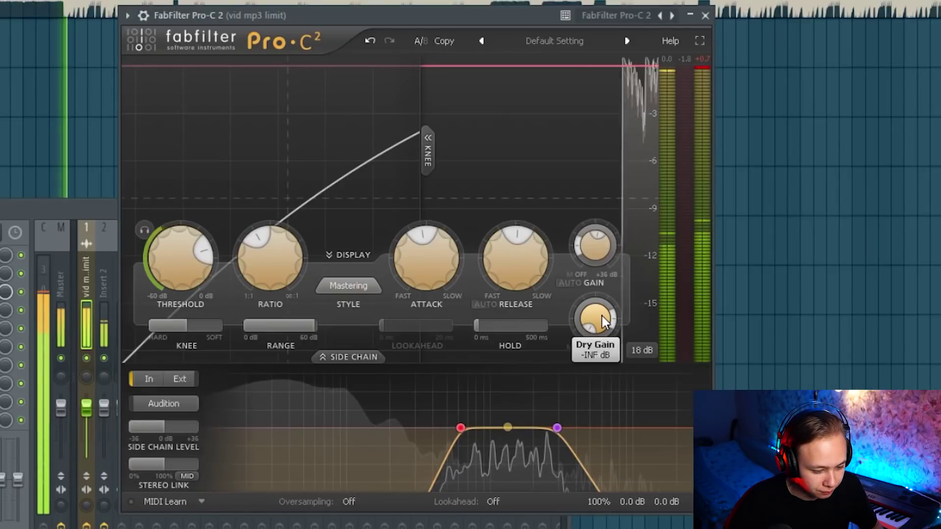
left_click_drag(603, 316, 622, 208)
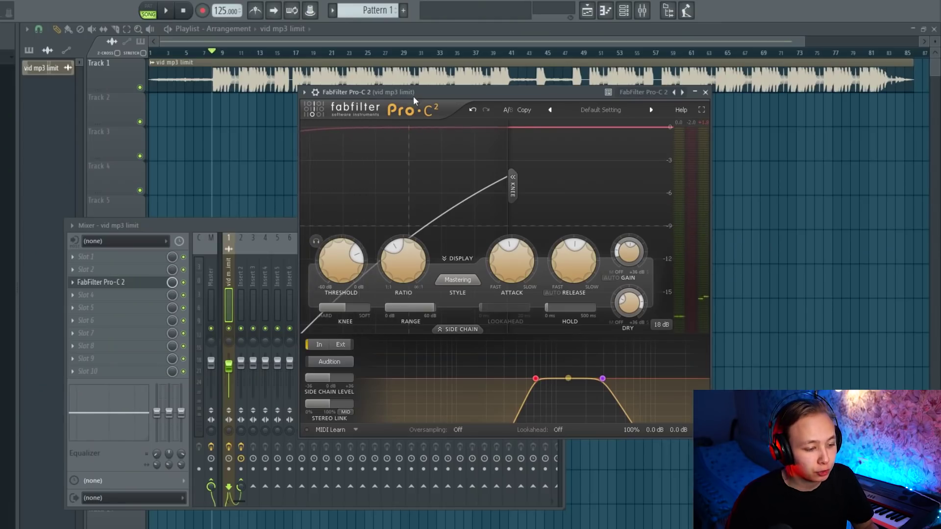
Load FabFilter Pro-Q 3 above the Pro-C 2 on the vid mp3 limit track and set its processing mode to Natural Phase
left_click_drag(414, 95, 409, 93)
left_click_drag(490, 93, 486, 94)
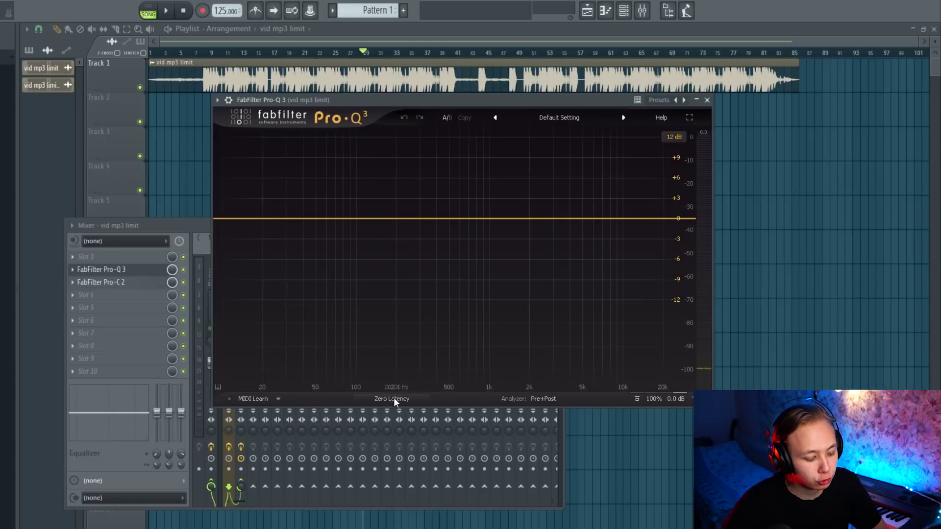
left_click(395, 400)
left_click(398, 423)
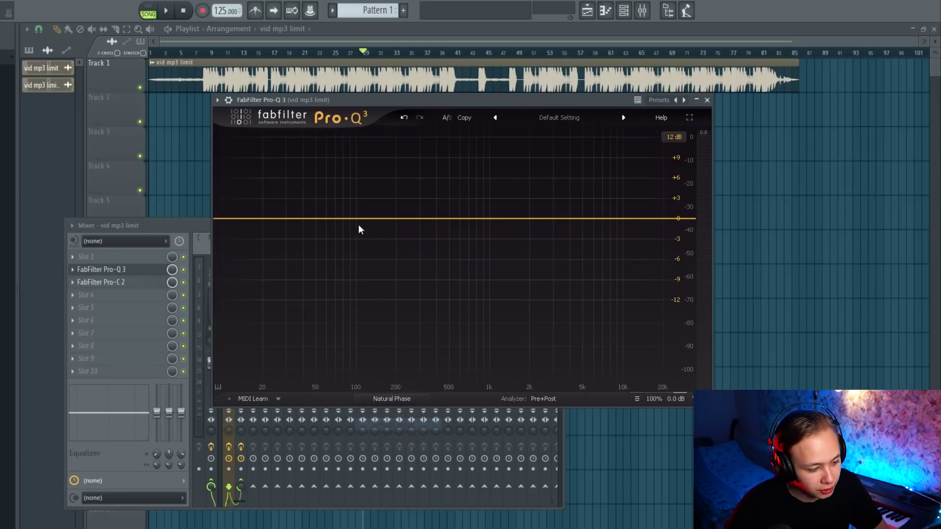
Add a low cut on the side channel only at about 214 Hz with a 24 dB/oct slope, auditioning it during playback
left_click(323, 219)
right_click(323, 219)
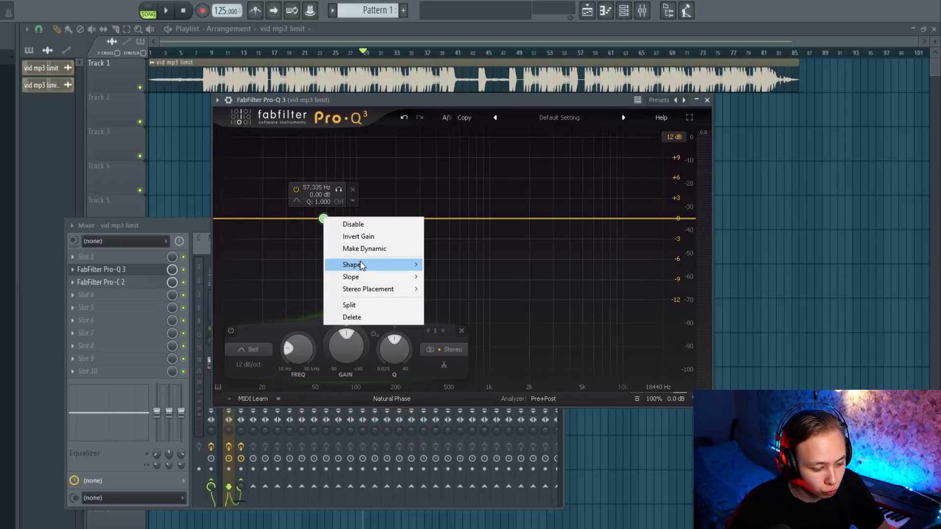
mouse_move(363, 265)
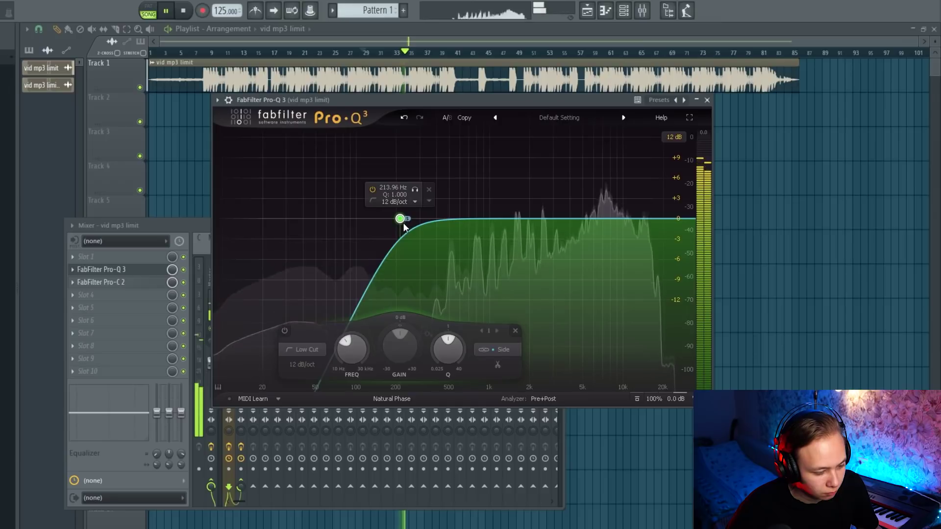
left_click(403, 224)
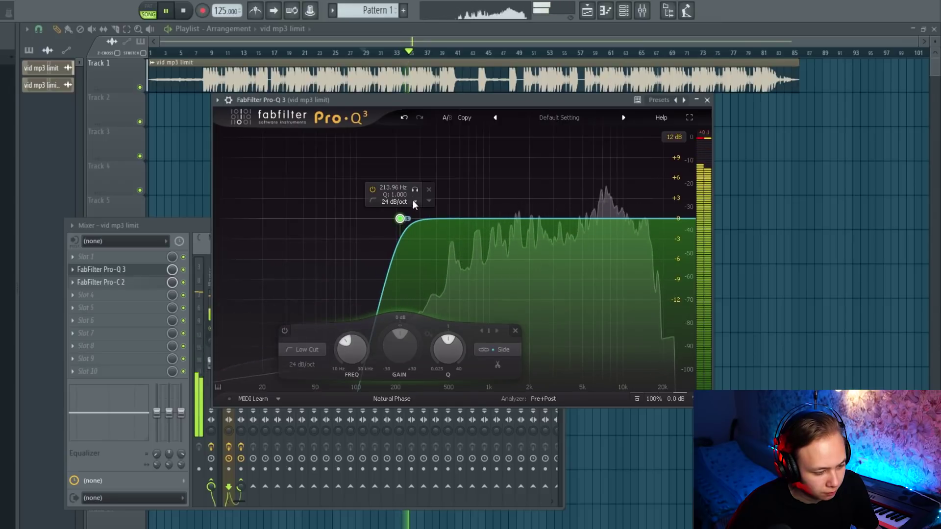
left_click(520, 106)
left_click_drag(481, 93, 500, 92)
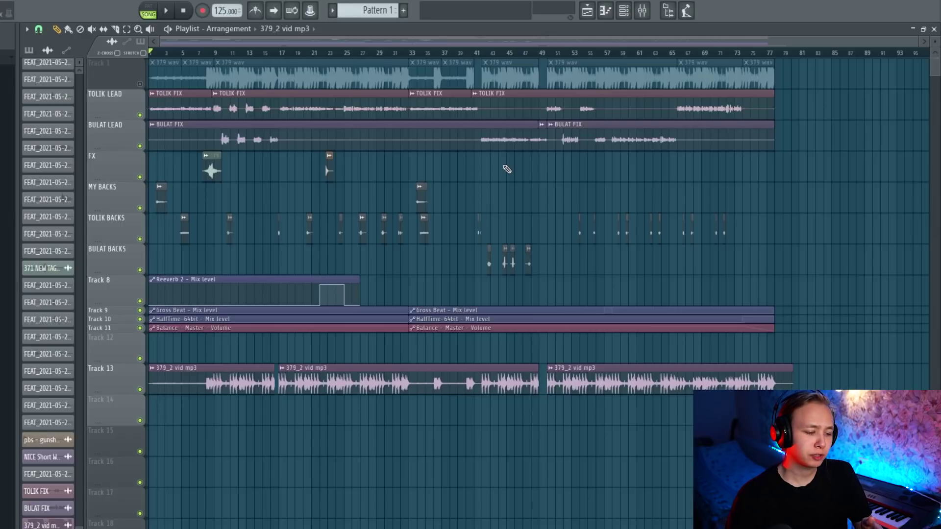
Open the vocal project's mixer, select the first lead vocal on insert 2, and review one of its DeEssers during playback
left_click(642, 13)
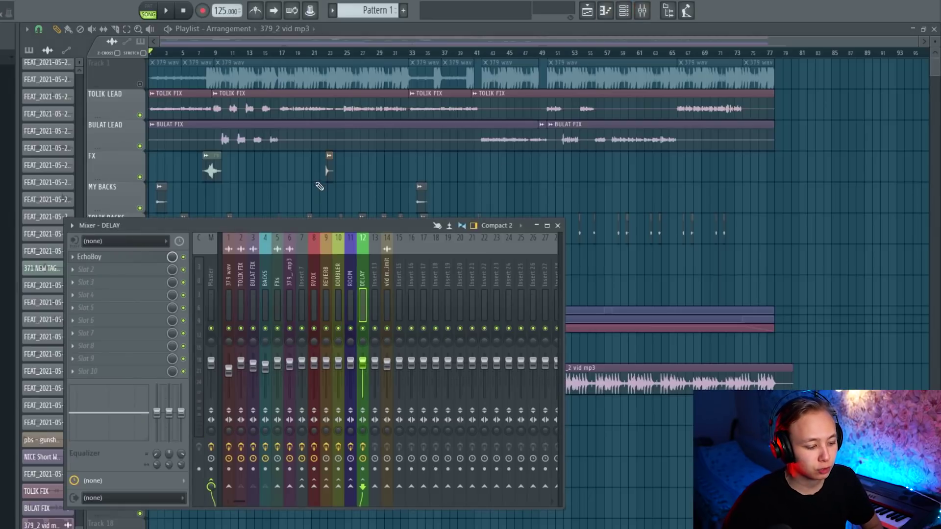
left_click(240, 310)
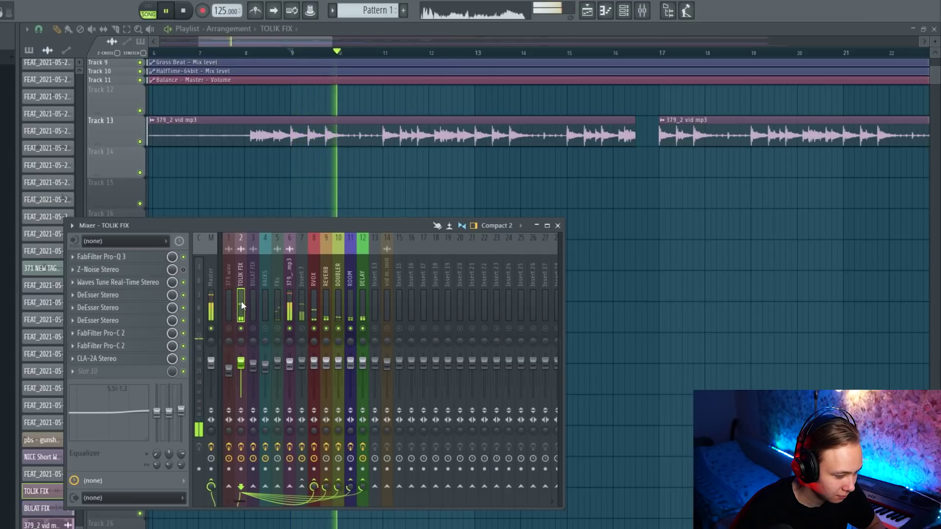
left_click(104, 307)
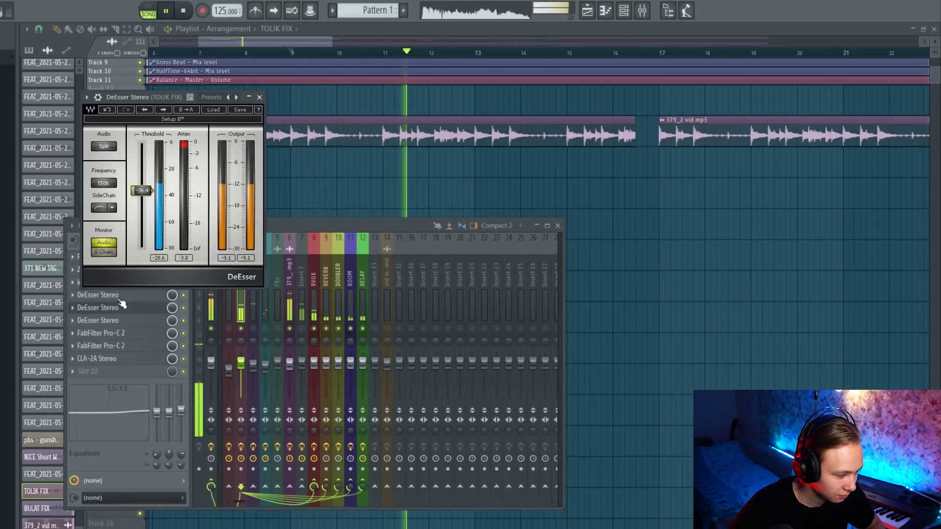
left_click(259, 97)
left_click(253, 301)
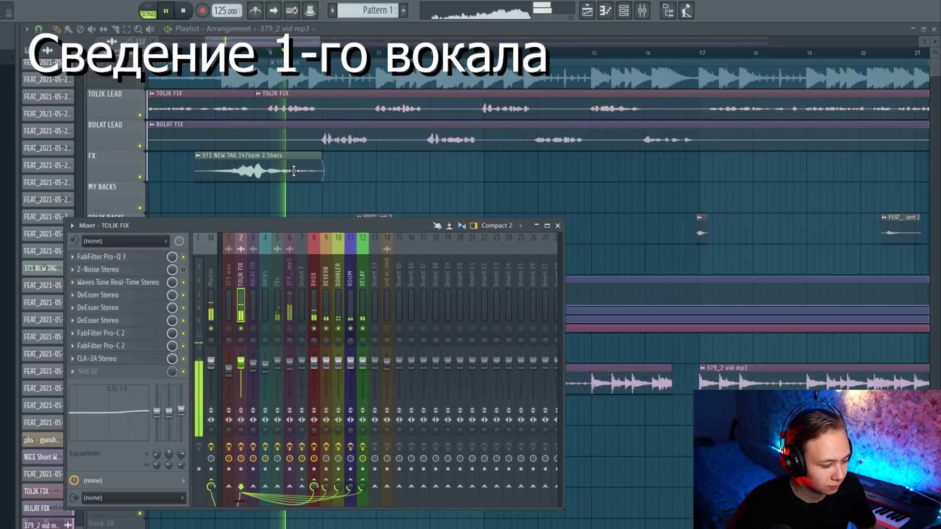
key("space")
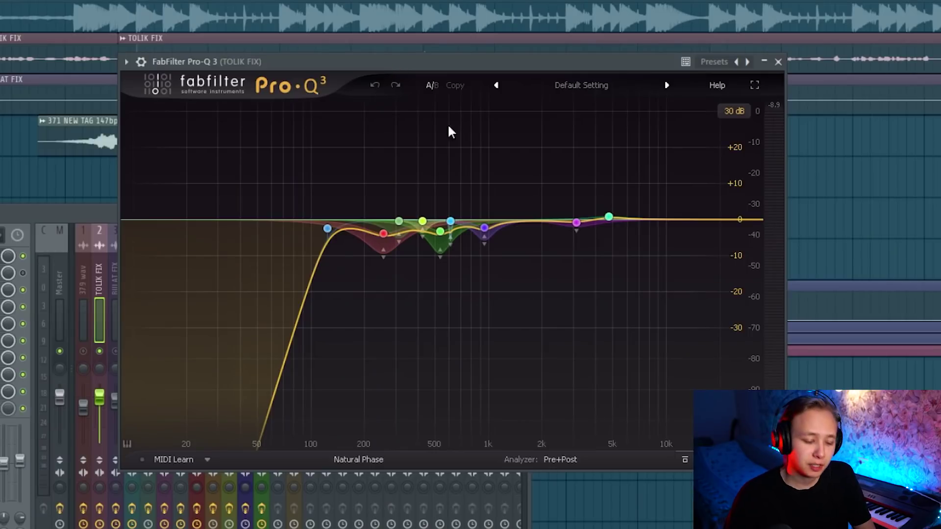
Demonstrate a wide bell boost at about 4578 Hz, +3.88 dB and Q 0.588 in the first lead vocal's Pro-Q 3
left_click_drag(514, 168, 351, 256)
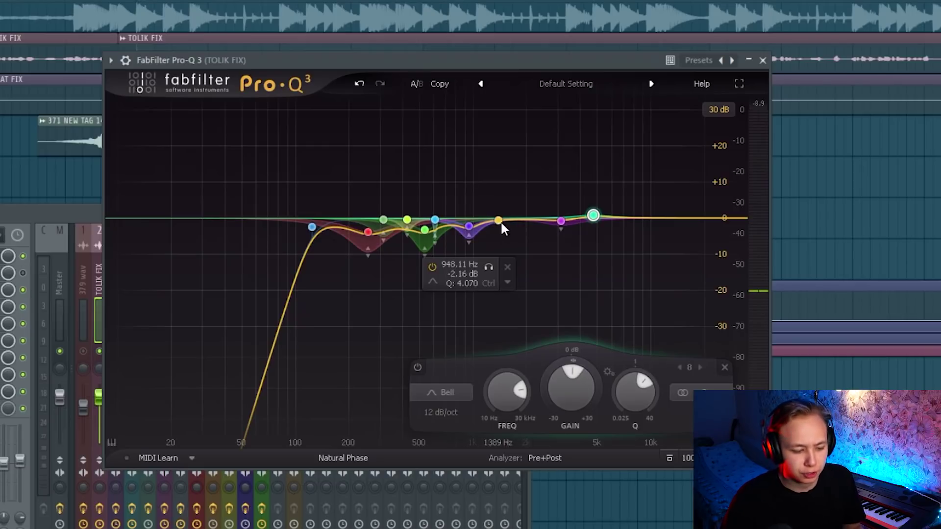
left_click_drag(498, 220, 506, 207)
left_click_drag(522, 174, 671, 221)
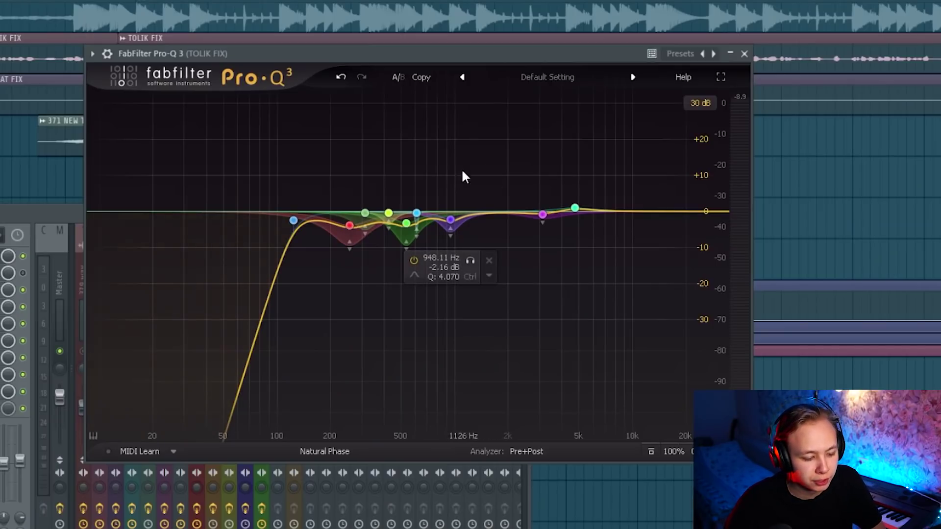
left_click_drag(469, 170, 490, 161)
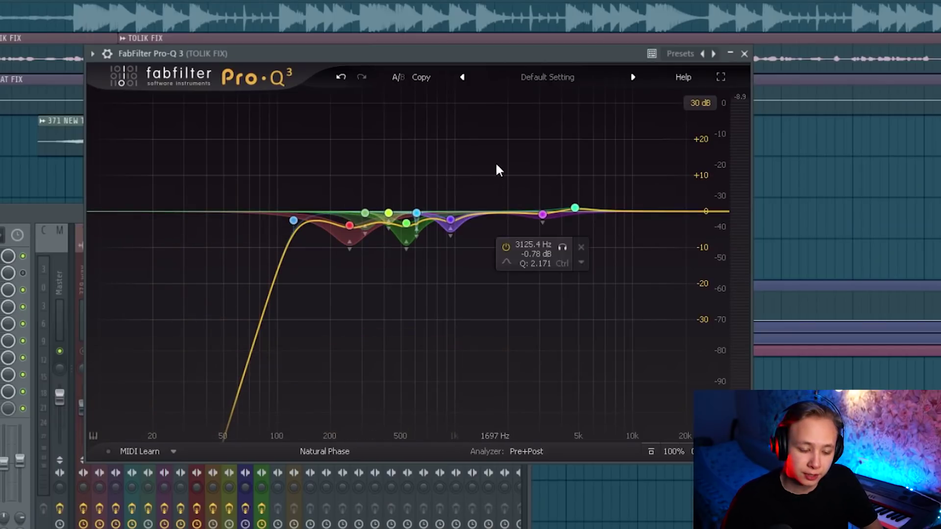
left_click_drag(601, 212, 573, 204)
scroll(596, 160, "down", 5)
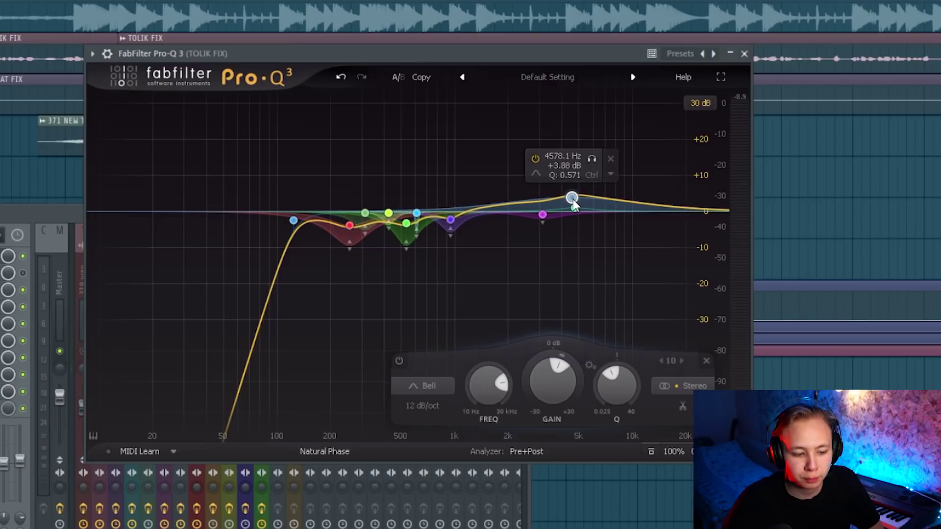
left_click_drag(434, 162, 341, 242)
left_click(572, 197)
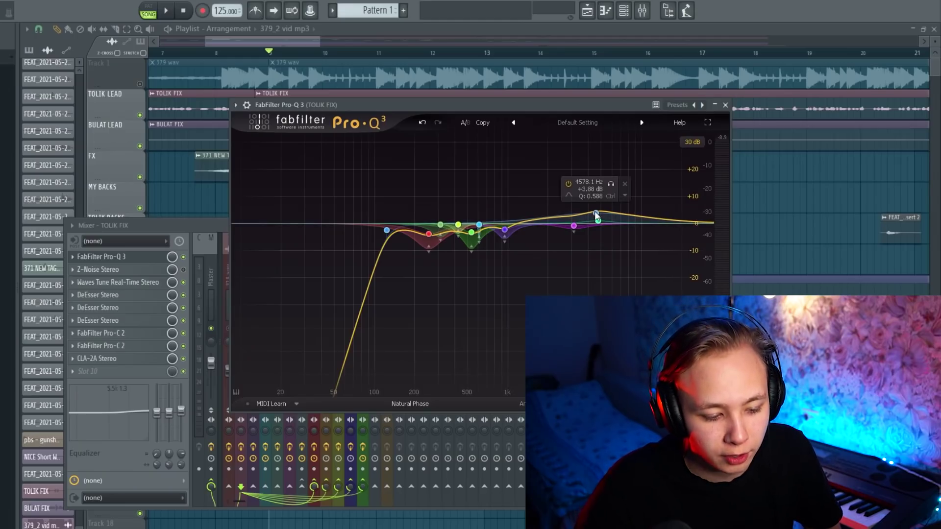
right_click(594, 212)
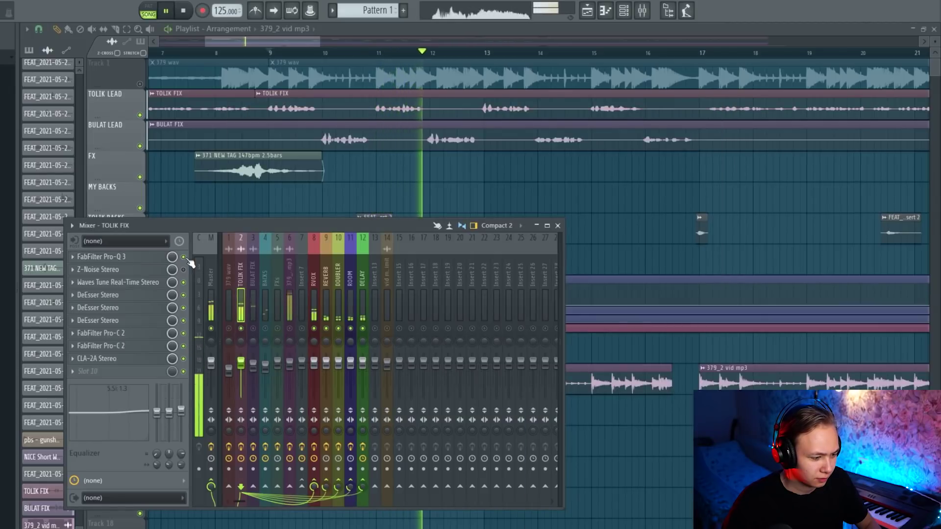
key("space")
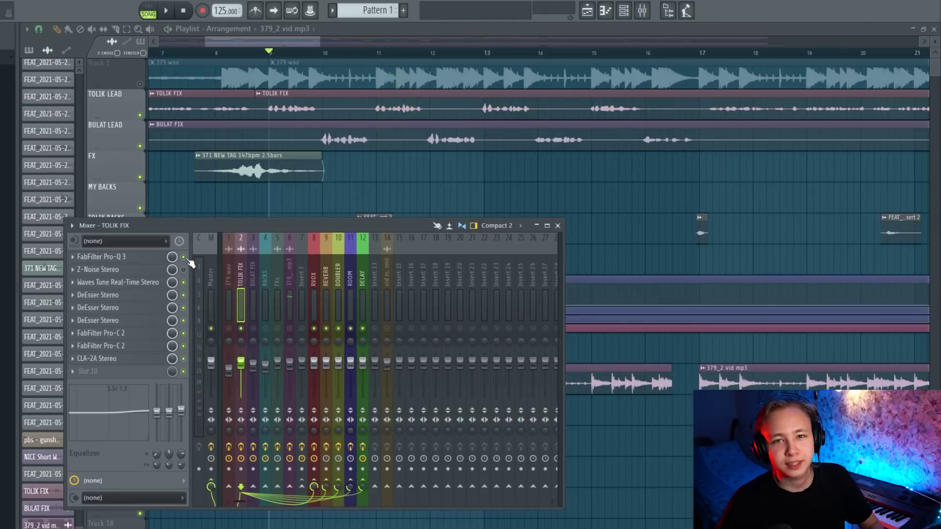
Review the Z-Noise threshold and reduction, and the Waves Tune Real-Time speed, note transition and scale on the first lead vocal
left_click(118, 270)
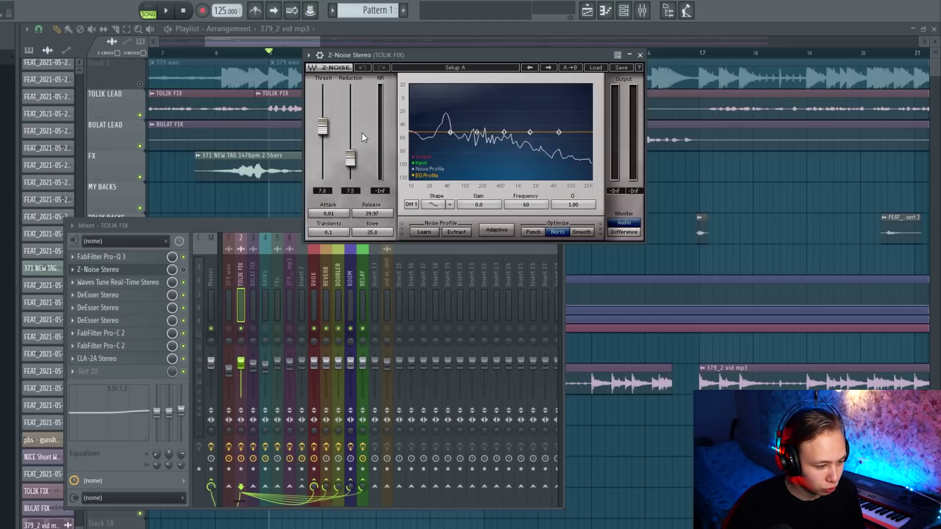
left_click_drag(621, 96, 609, 104)
left_click(628, 63)
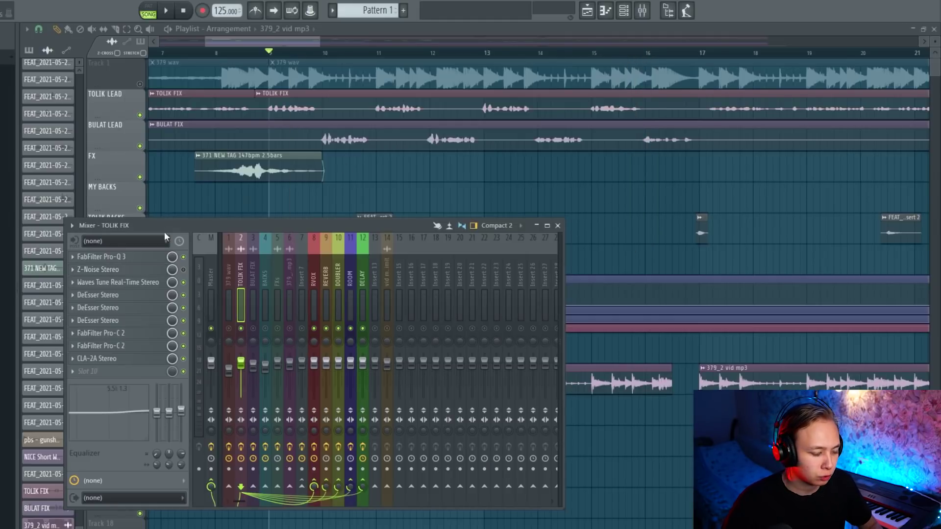
left_click(122, 283)
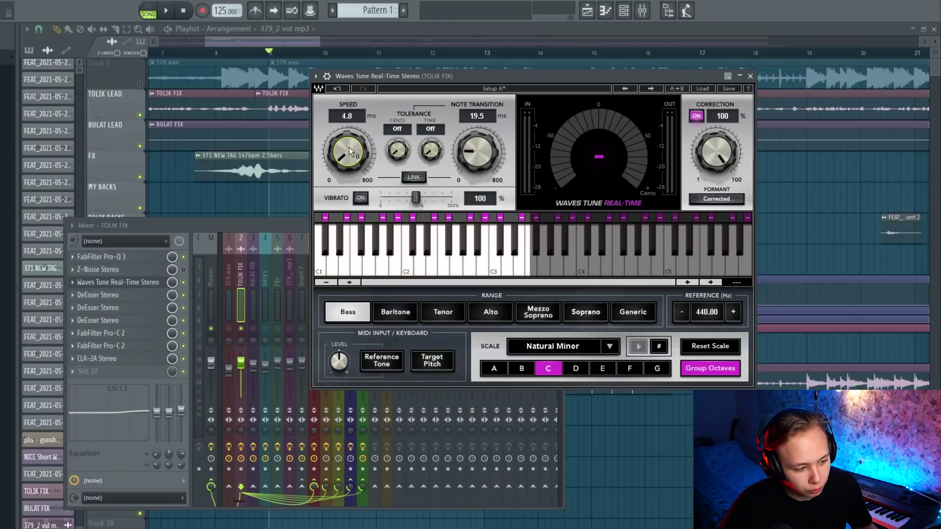
Examine the thresholds and frequencies of the three DeEssers on the first lead vocal during playback
left_click(120, 321)
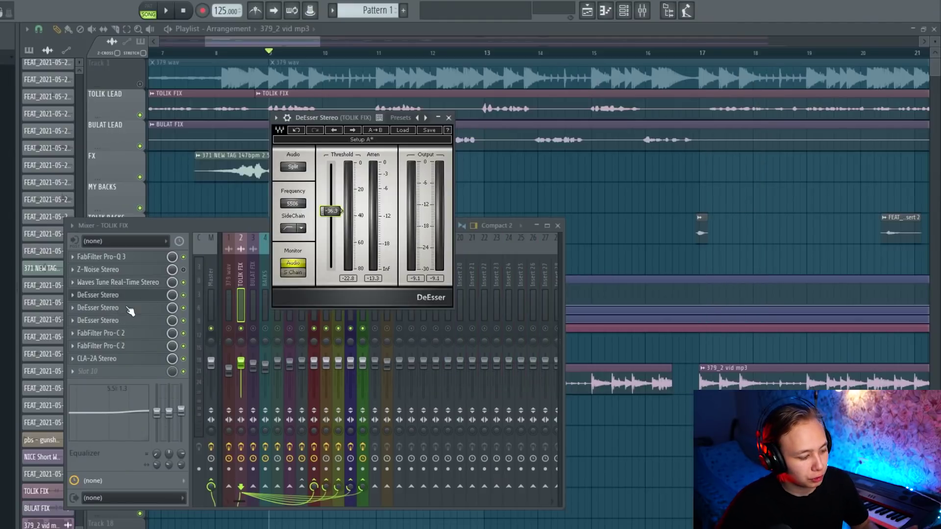
left_click(130, 311)
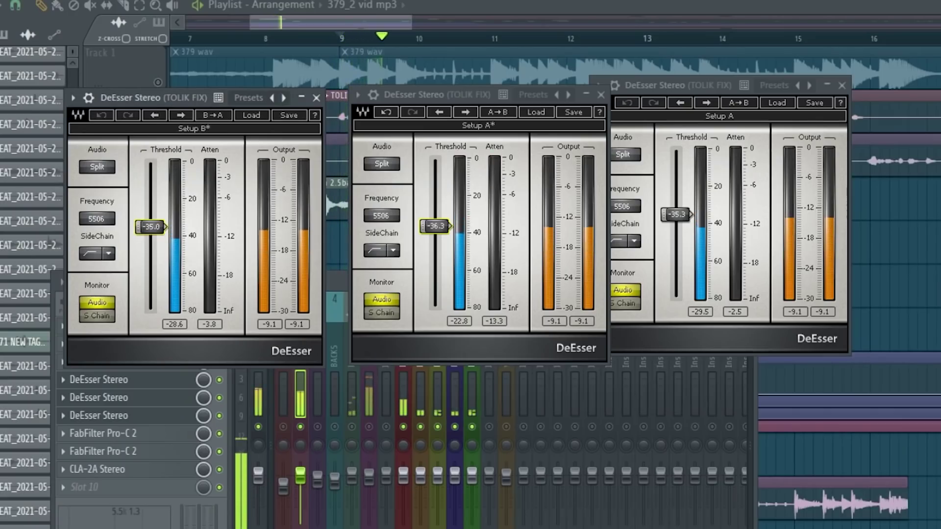
left_click_drag(436, 226, 436, 224)
left_click_drag(676, 215, 676, 213)
left_click_drag(153, 229, 153, 227)
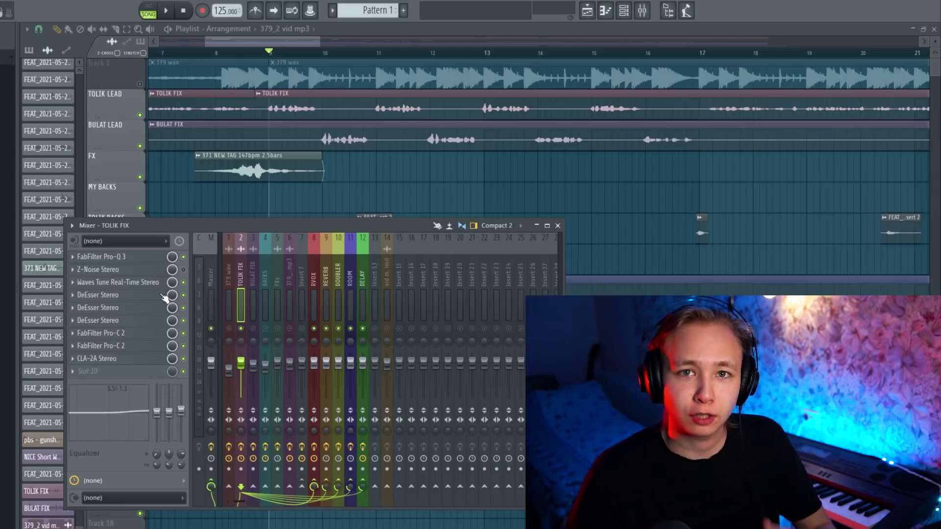
Inspect the first Pro-C 2 on the lead vocal, checking its threshold, attack and gain reduction during playback
left_click(124, 344)
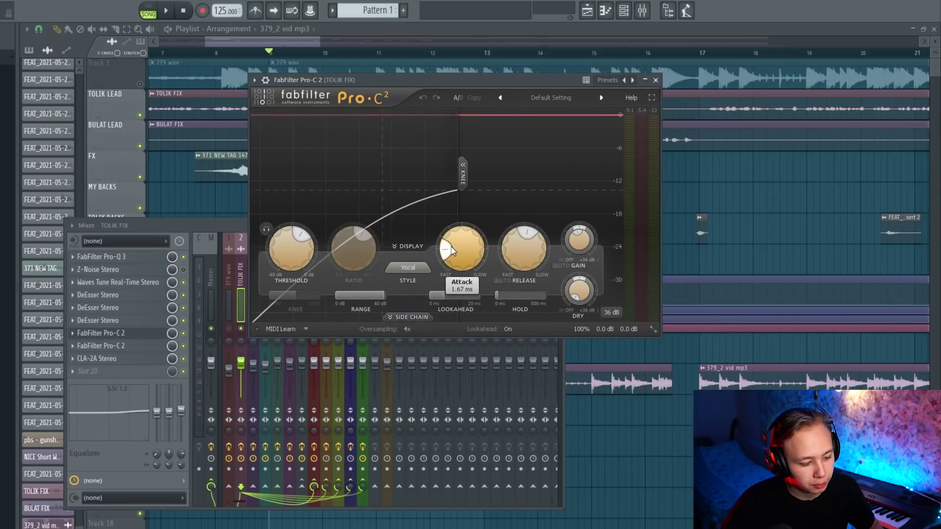
mouse_move(292, 259)
key("space")
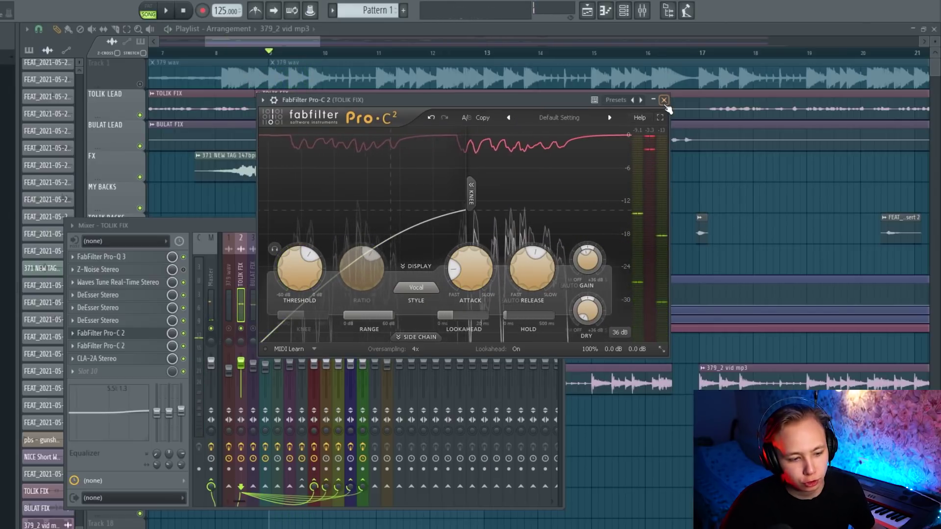
left_click(663, 99)
key("space")
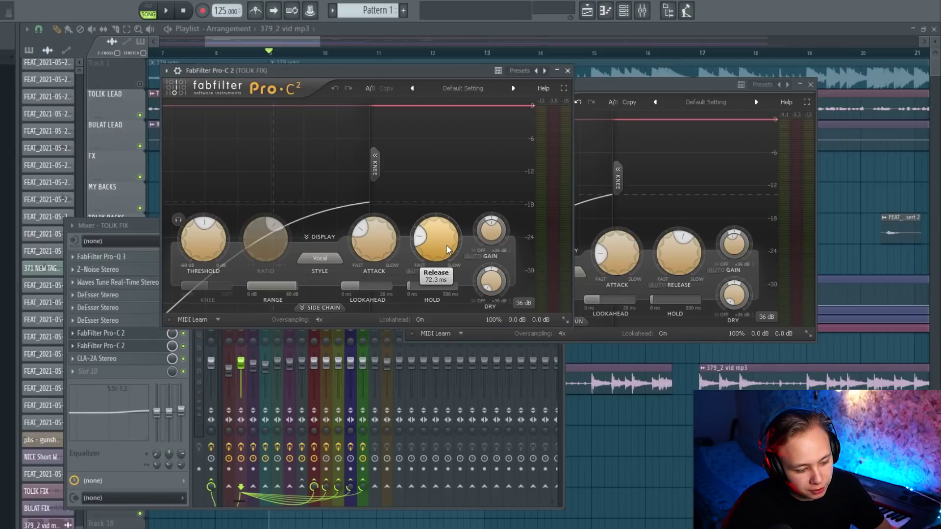
Compare the second Pro-C 2's attack, release and gain reduction with the first one, placing both windows side by side during playback
left_click_drag(375, 242, 378, 242)
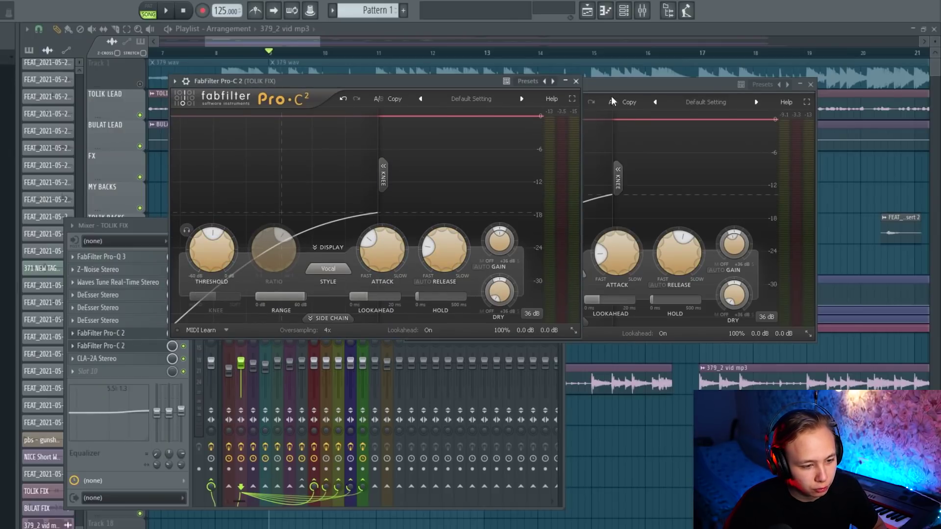
key("space")
left_click_drag(607, 84, 673, 84)
left_click_drag(435, 82, 385, 86)
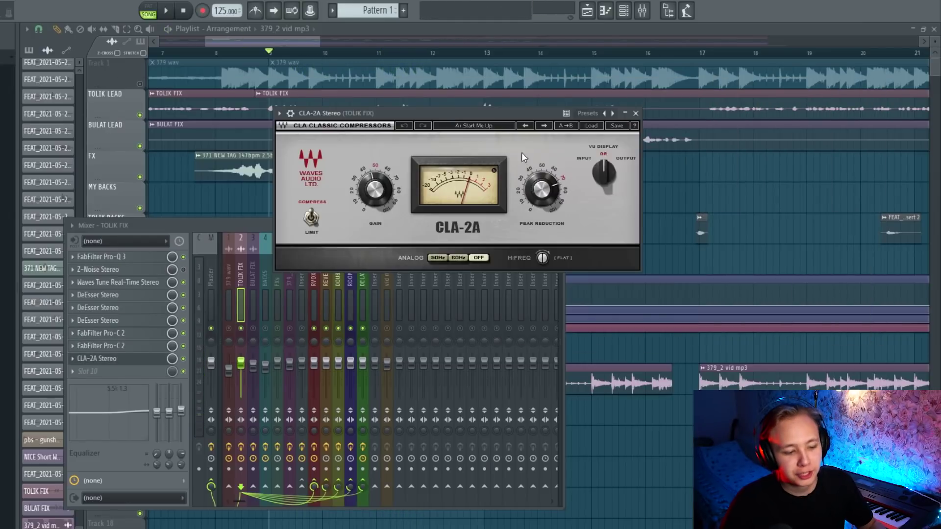
Check the CLA-2A's gain, peak reduction and needle movement on the first lead vocal during playback
left_click_drag(463, 113, 457, 113)
key("space")
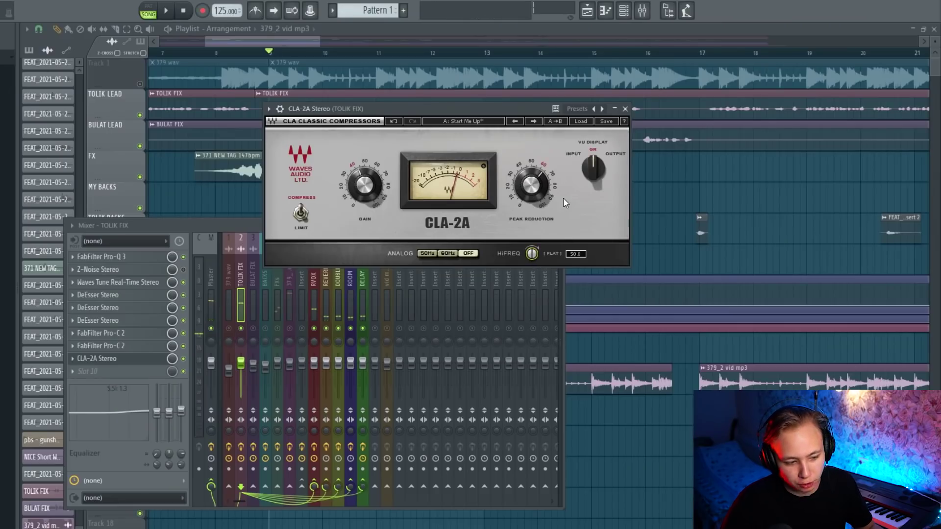
left_click_drag(524, 112, 527, 122)
left_click(627, 120)
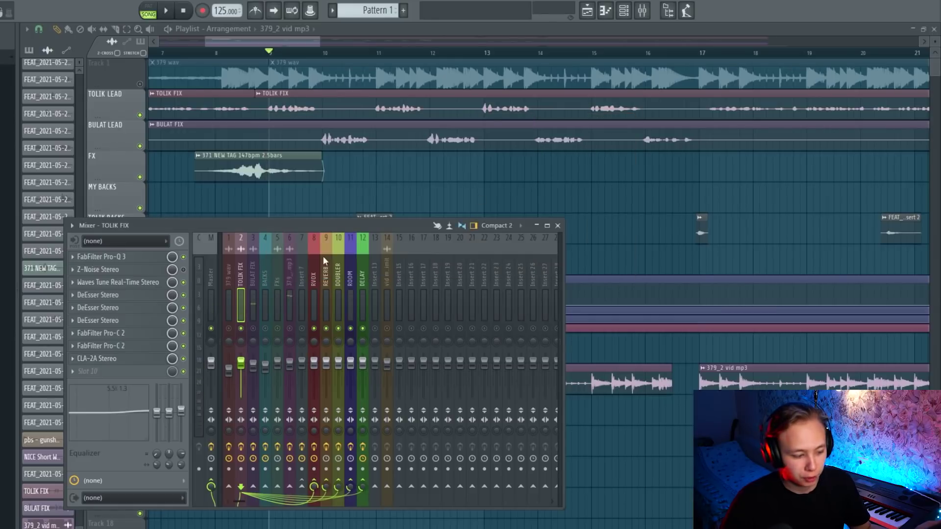
Review the gate, compression and gain settings of RVox Stereo on the RVOX send track
left_click(314, 302)
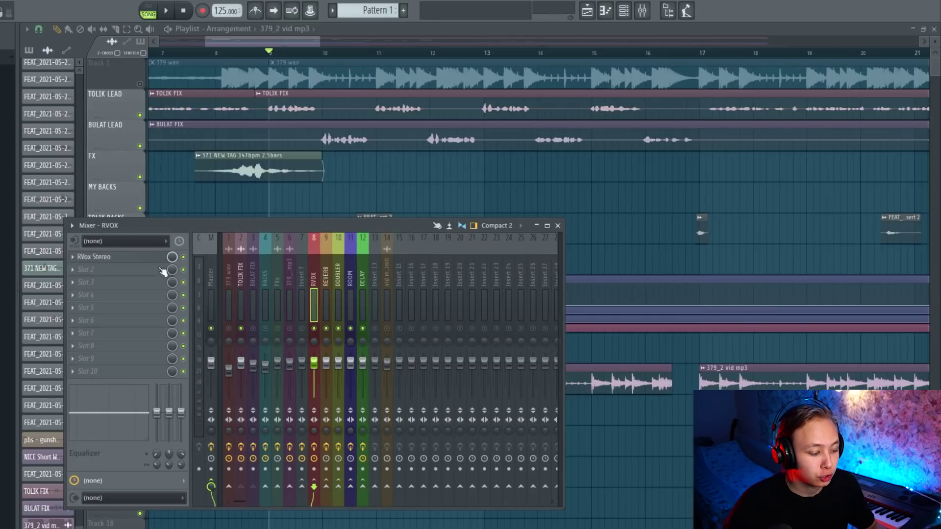
left_click(121, 262)
left_click_drag(215, 55, 396, 99)
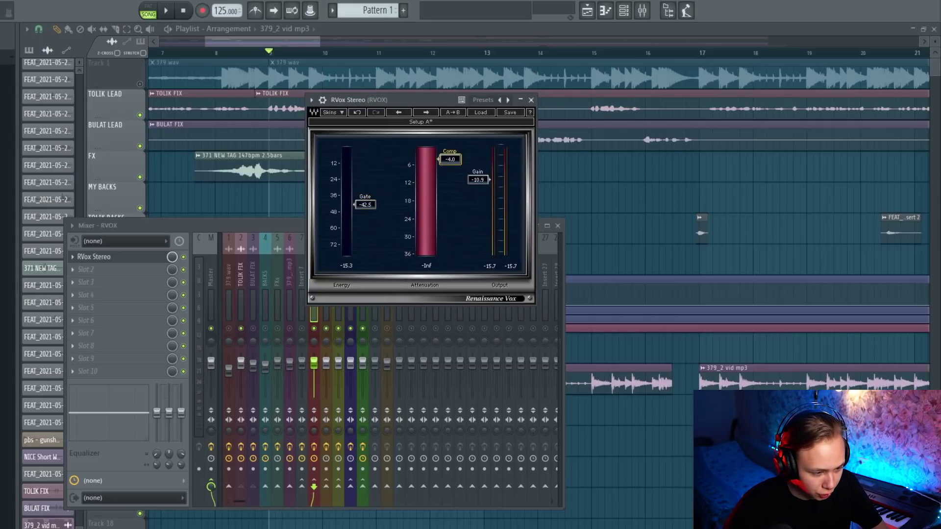
left_click(530, 99)
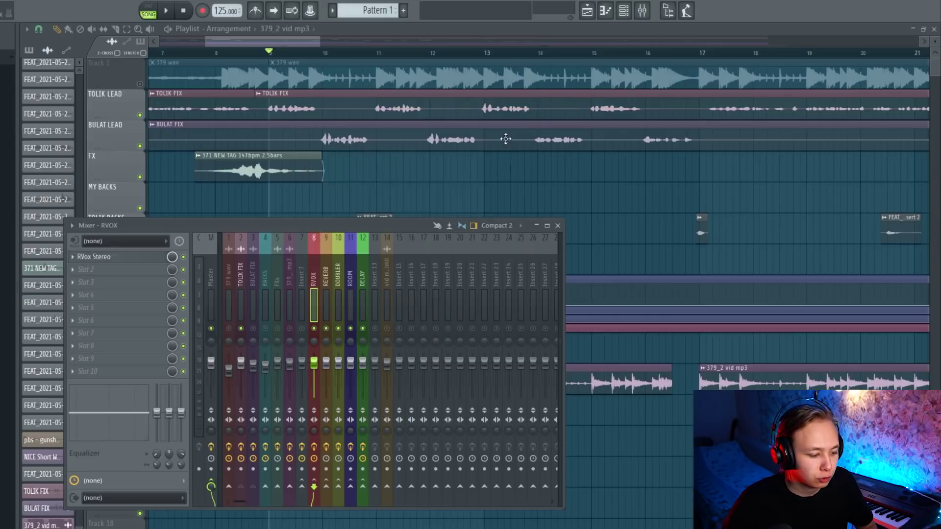
key("space")
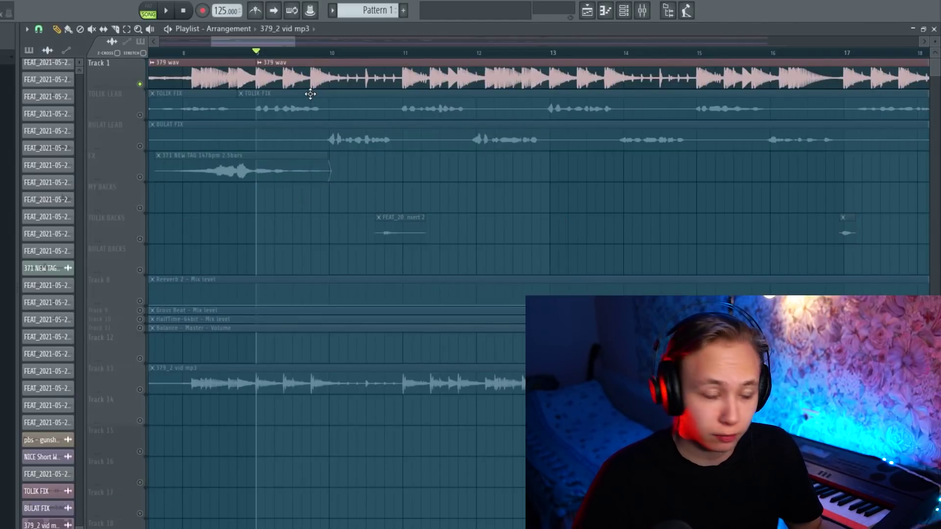
Review the ValhallaVintageVerb settings on the REVERB send and the Pro-Q 3 curve on the DOUBLER send
scroll(305, 131, "down", 1)
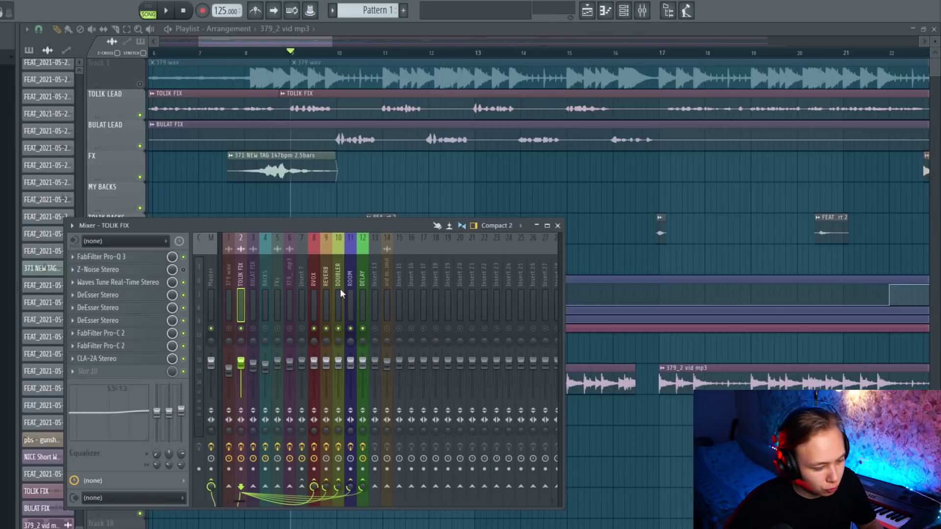
left_click(332, 300)
left_click(139, 259)
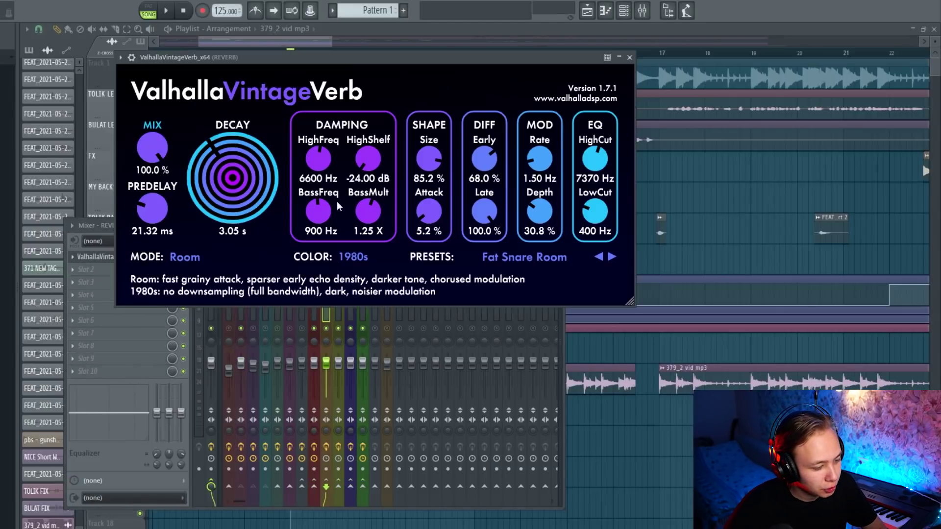
left_click(630, 58)
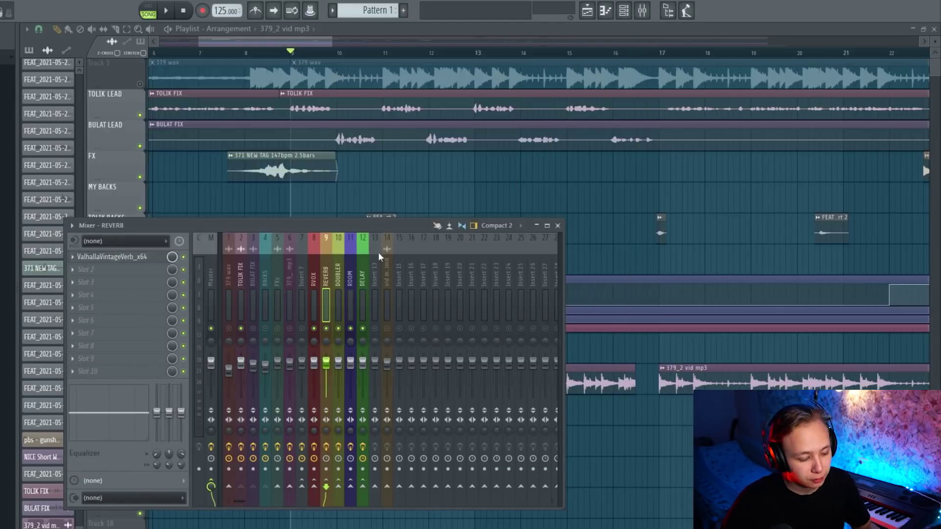
left_click(334, 303)
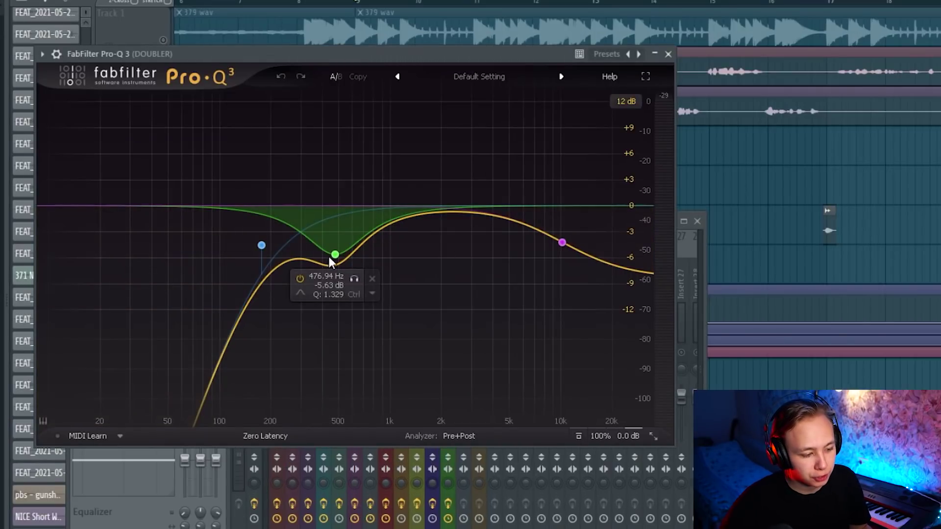
left_click(668, 54)
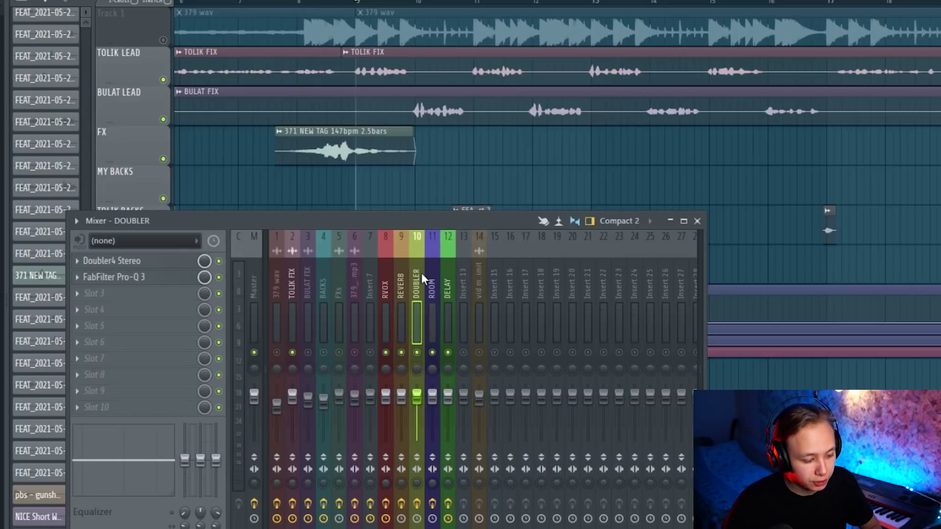
Review the ROOM send's ValhallaVintageVerb alongside the first lead vocal during playback, and check the EchoBoy settings on the DELAY send
left_click(431, 307)
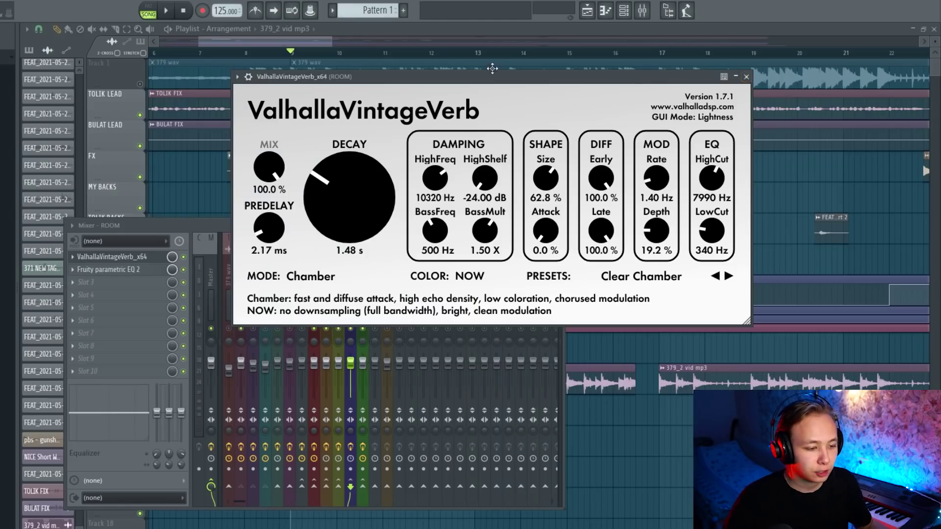
left_click_drag(492, 68, 649, 90)
left_click(243, 319)
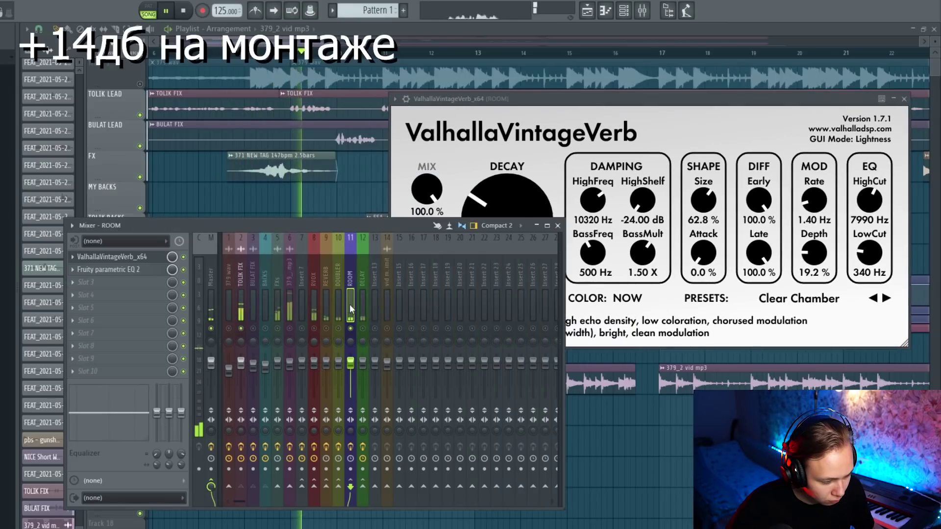
left_click_drag(455, 108, 421, 105)
left_click_drag(484, 103, 471, 103)
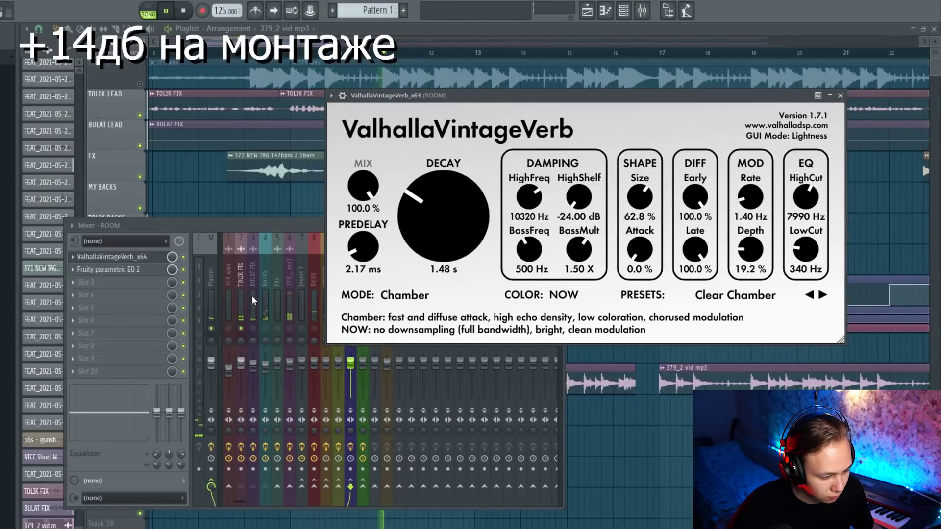
left_click(241, 296)
left_click(350, 302)
key("space")
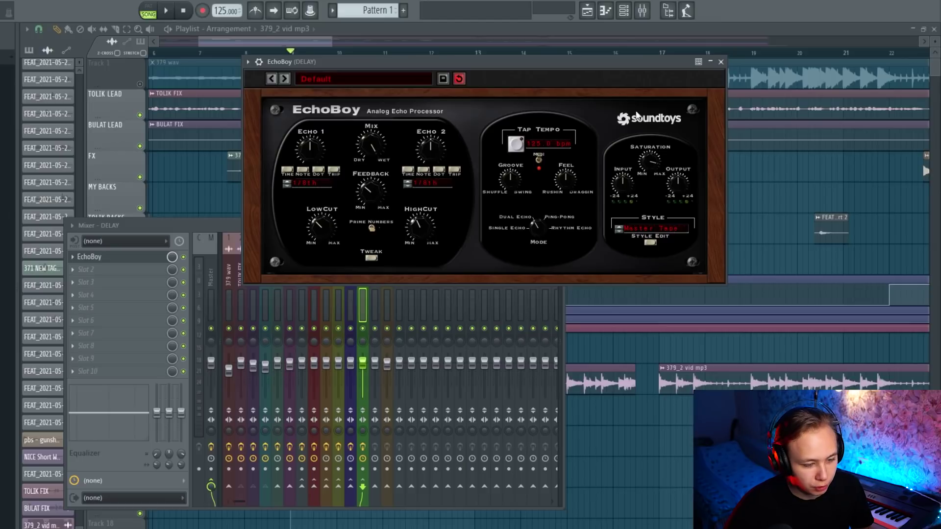
left_click(721, 62)
Inspect the Pro-Q 3 on the second lead vocal and audition its 3565.8 Hz band in solo during playback
left_click(254, 321)
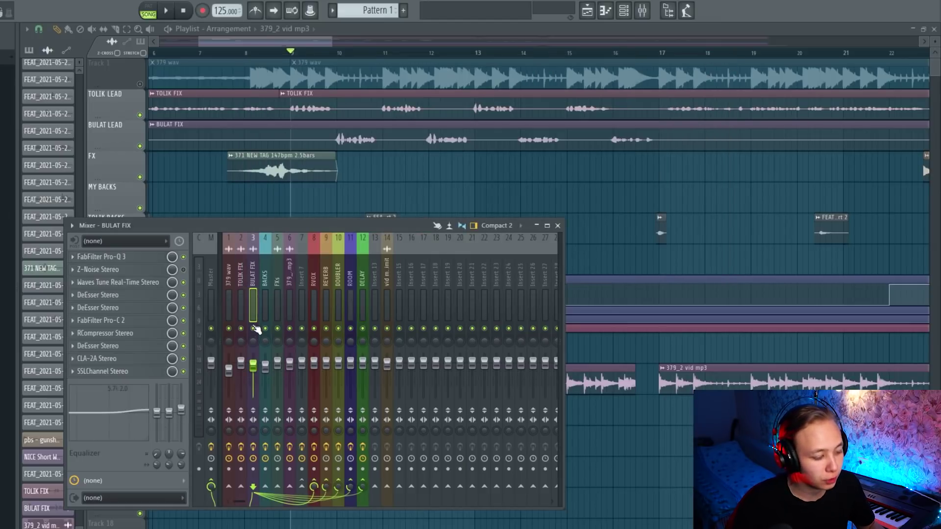
left_click(127, 257)
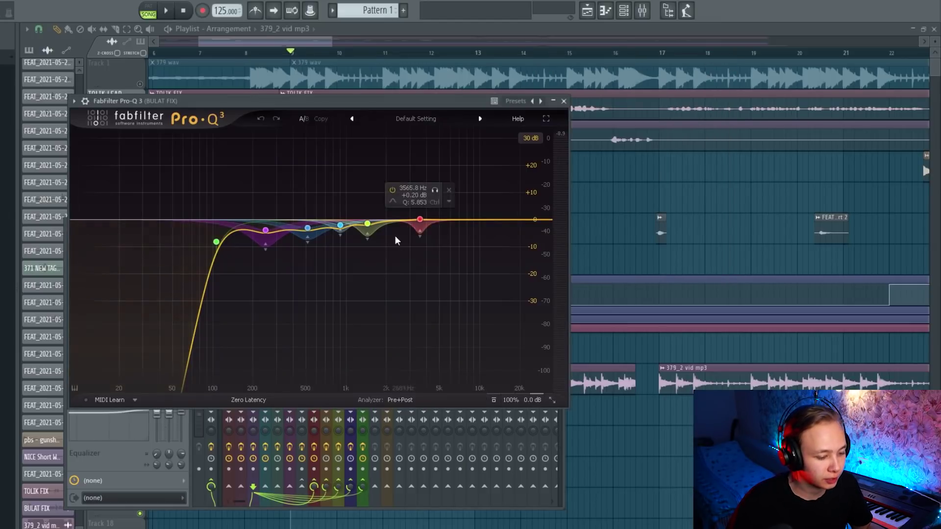
left_click_drag(248, 181, 374, 272)
left_click(420, 219)
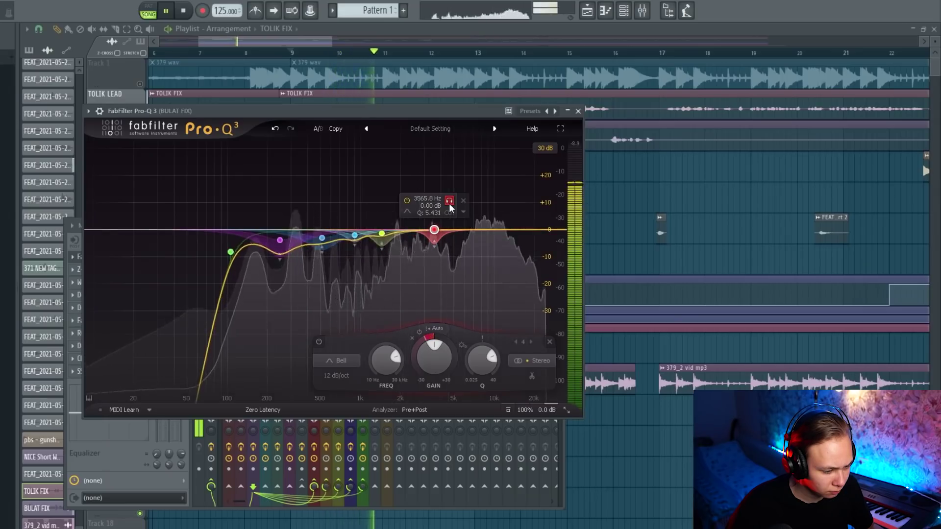
key("space")
key("Escape")
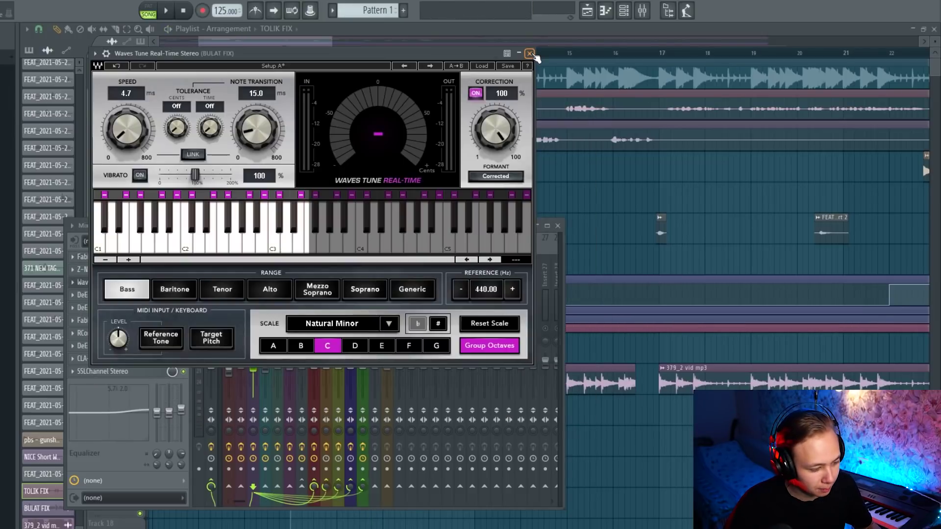
Review Waves Tune Real-Time on the second lead vocal and compare its first two DeEssers, placing both windows apart during playback
left_click(530, 54)
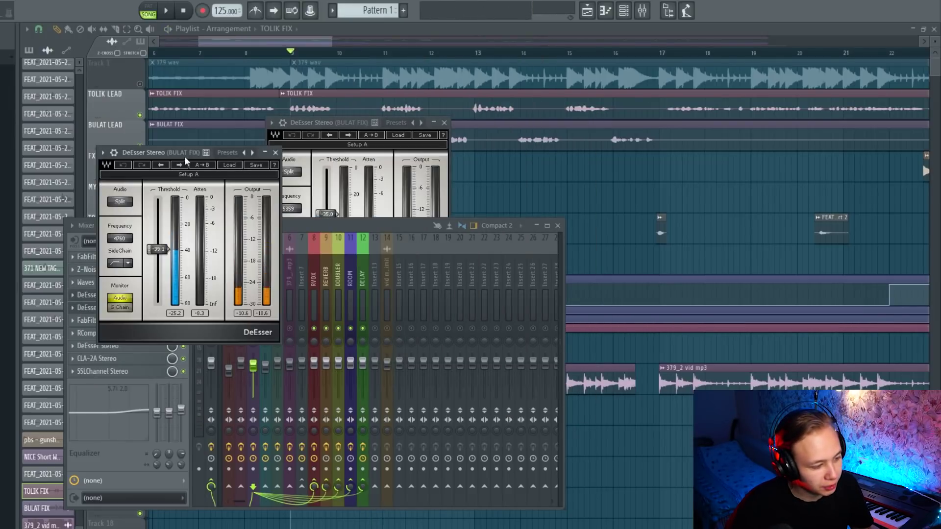
key("space")
left_click_drag(185, 158, 530, 138)
left_click_drag(332, 122, 276, 73)
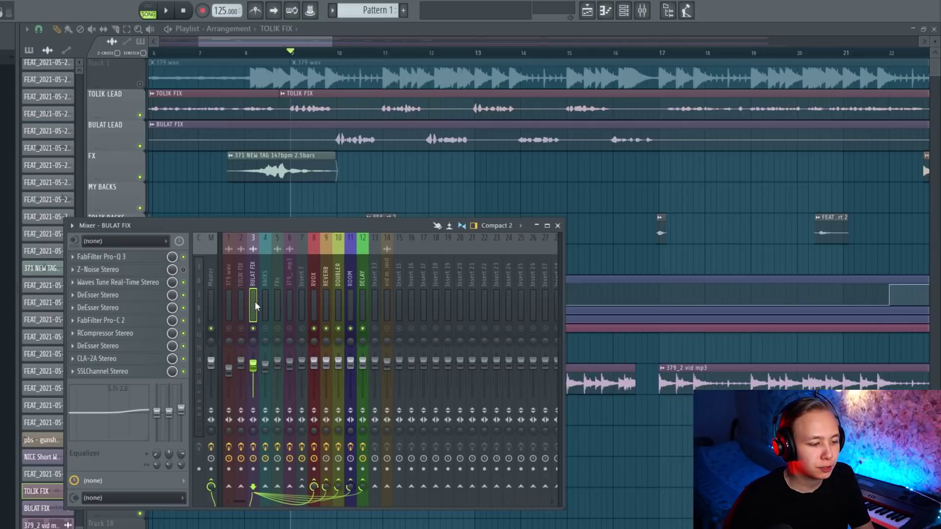
Check the second lead vocal's Pro-C 2 threshold, attack, release and gain reduction during playback
left_click(117, 321)
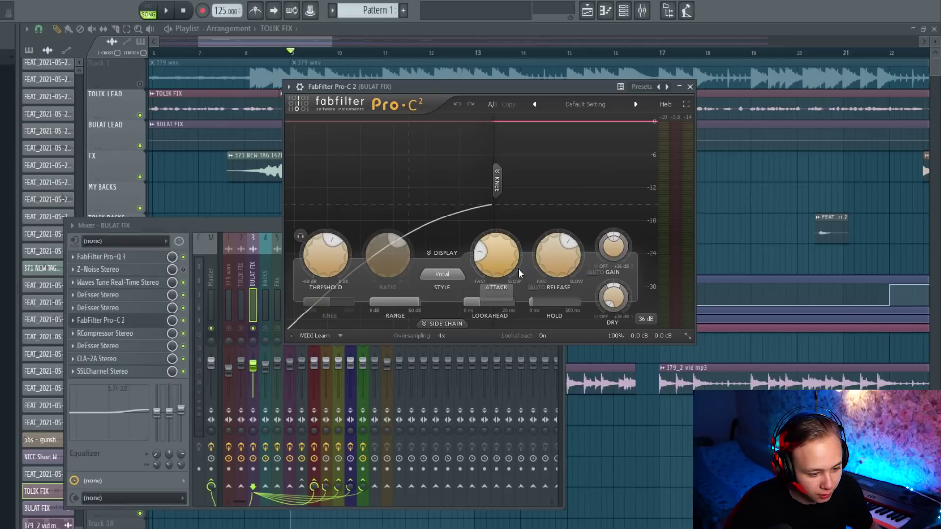
left_click_drag(468, 90, 463, 89)
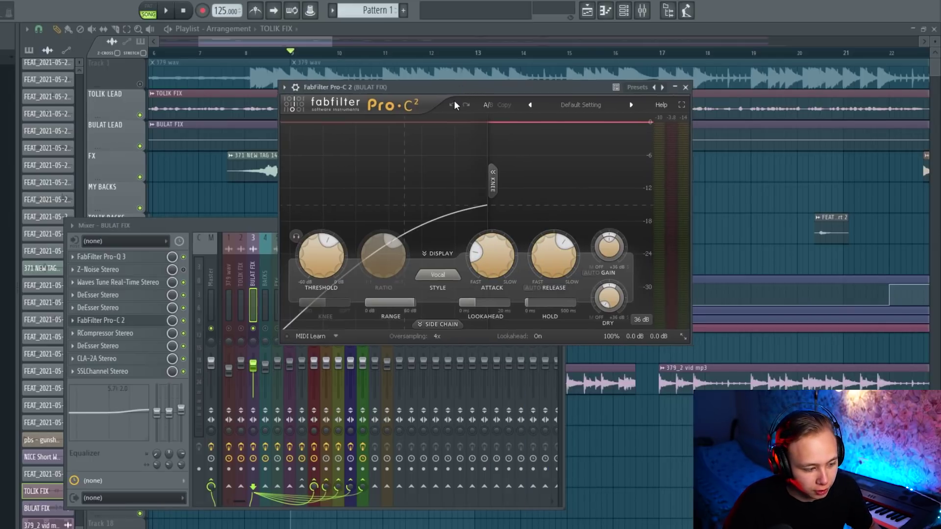
key("space")
key("space")
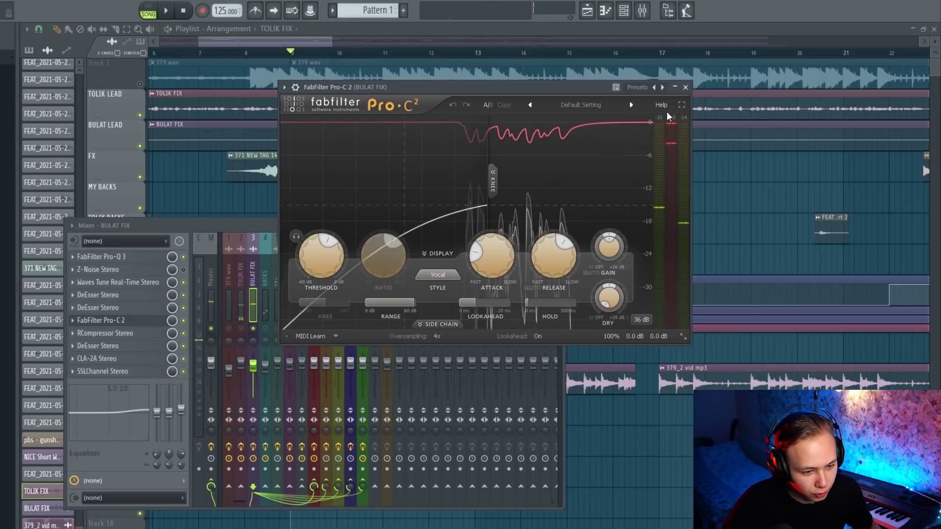
left_click(686, 88)
Review the RCompressor's attack, release and ratio and the third DeEsser's threshold on the second lead vocal
left_click(117, 333)
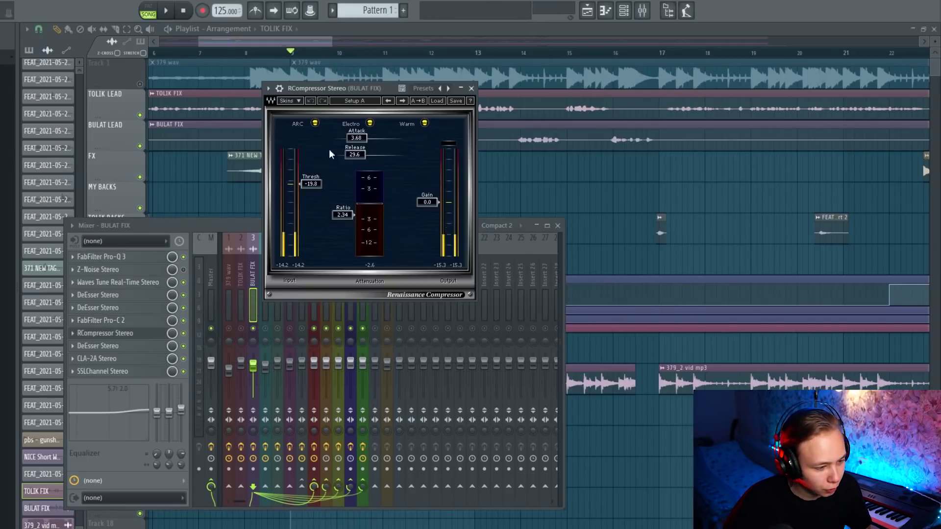
left_click_drag(356, 139, 356, 136)
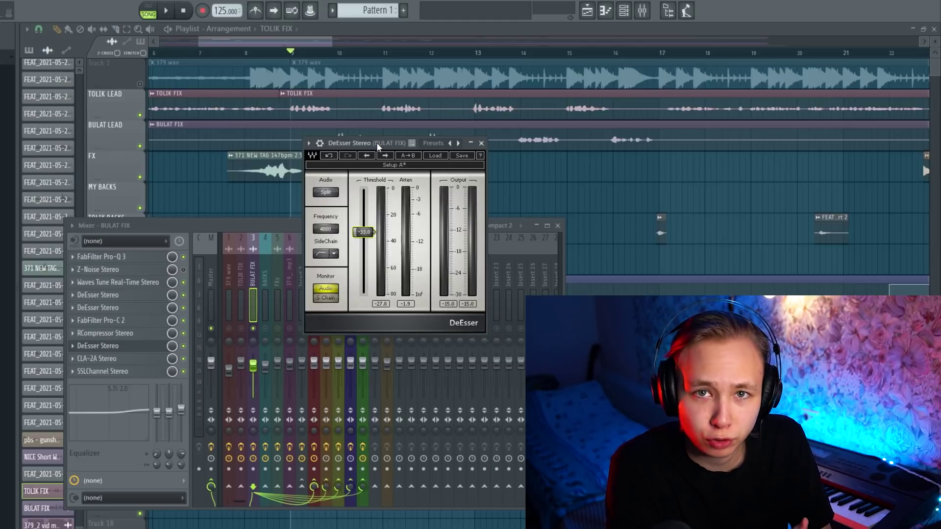
left_click(482, 144)
Check the CLA-2A on the second lead vocal and audition the SSLChannel's LMF gain during playback
left_click(134, 358)
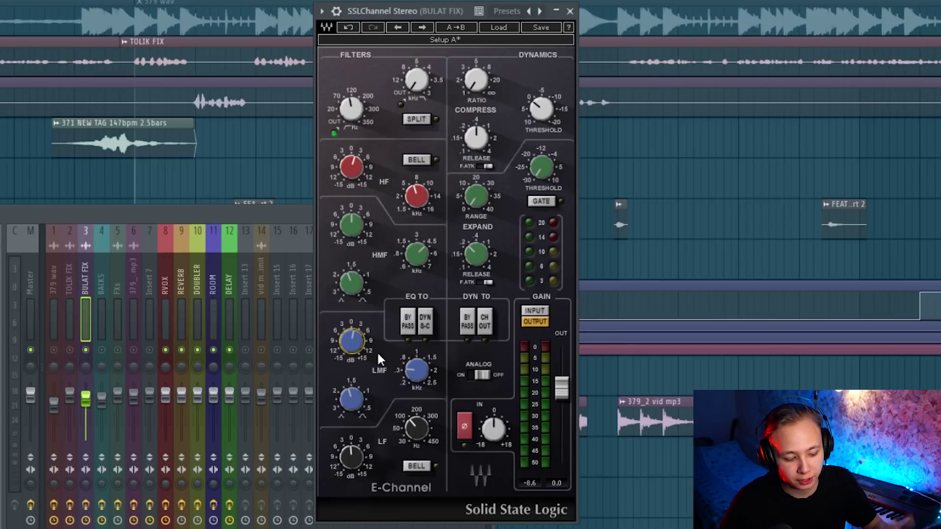
key("space")
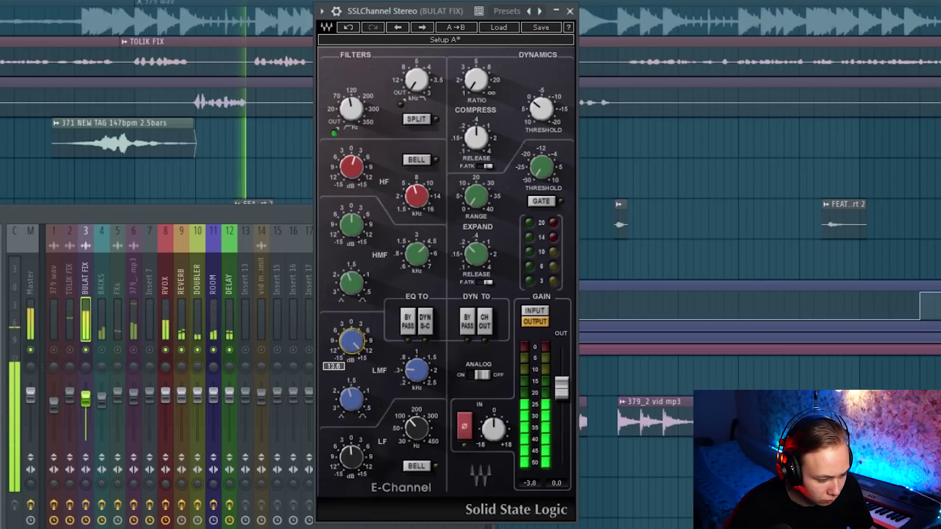
key("space")
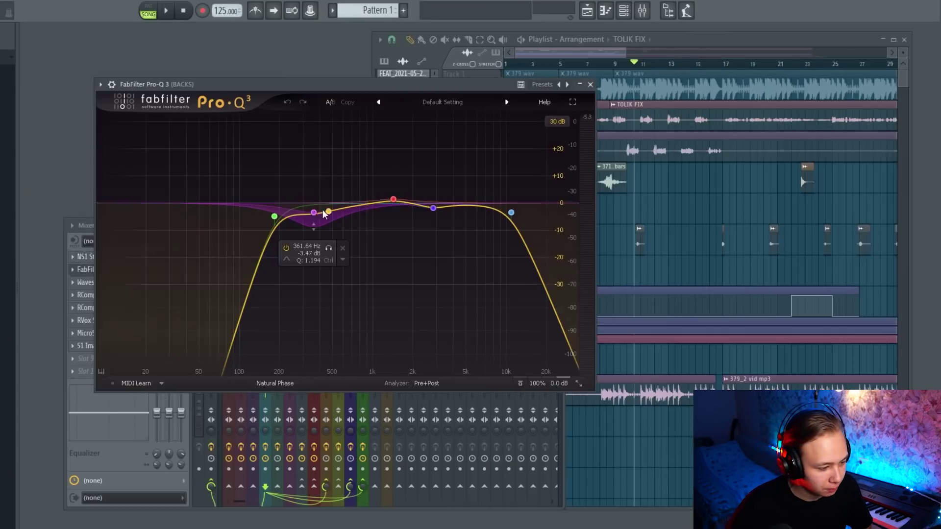
Set the gain of the 361.64 Hz bell in the backing vocals' Pro-Q 3 to -3.88 dB and examine its high cut
left_click(313, 215)
left_click_drag(313, 219, 314, 220)
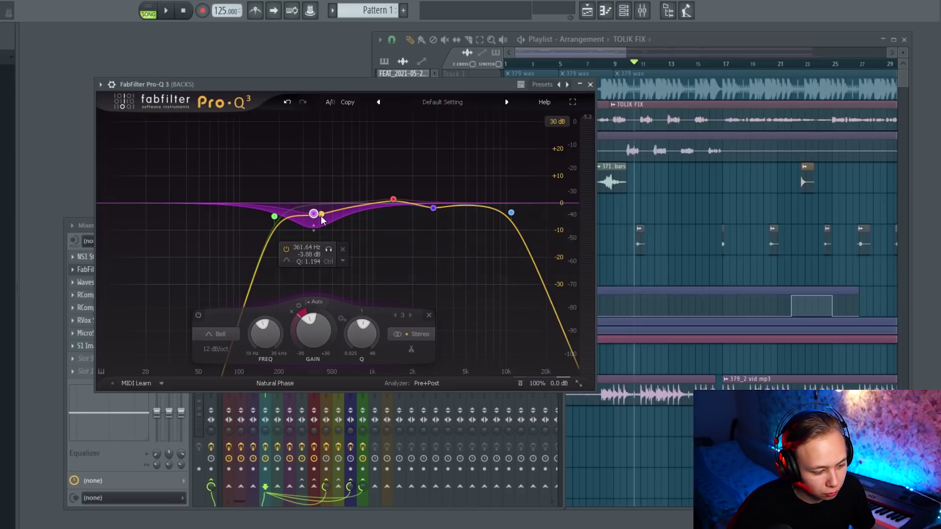
left_click(512, 213)
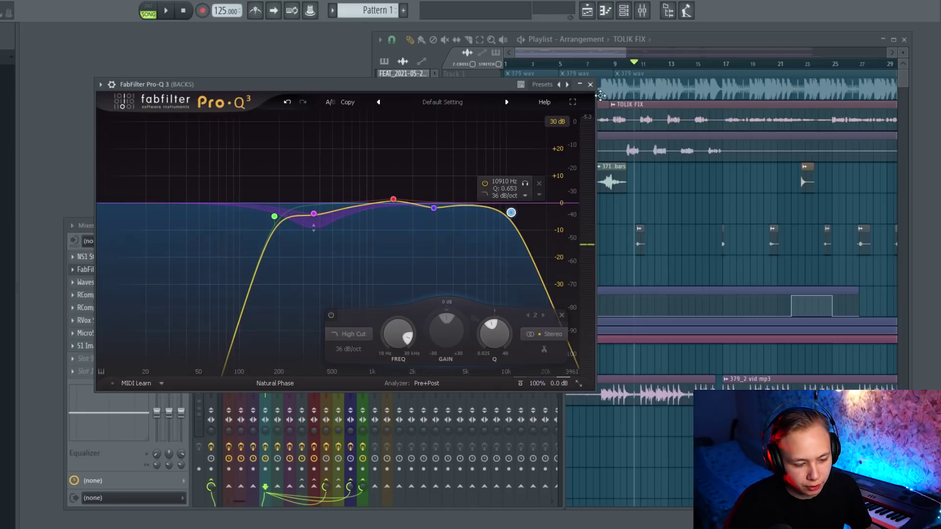
left_click_drag(429, 85, 440, 87)
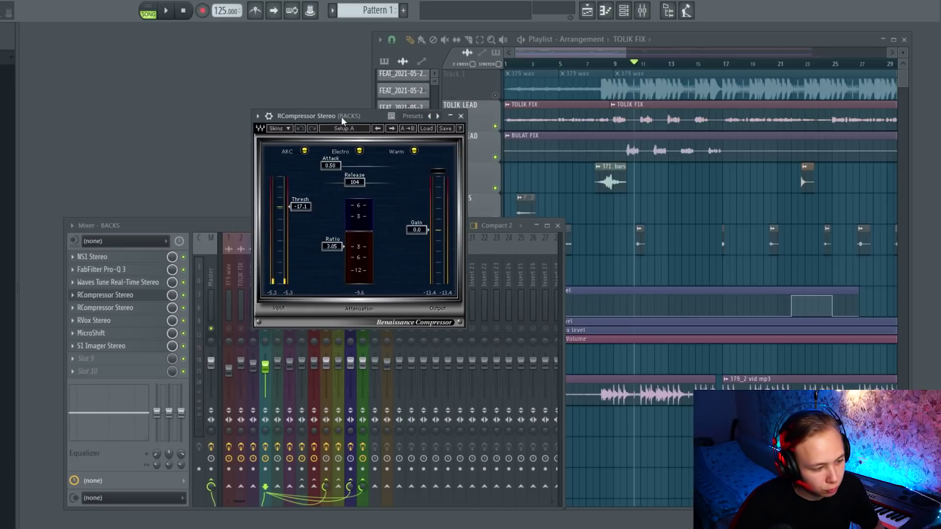
Check the RCompressor on the backing vocals during playback and review the S1 Imager's width, asymmetry and rotation
key("space")
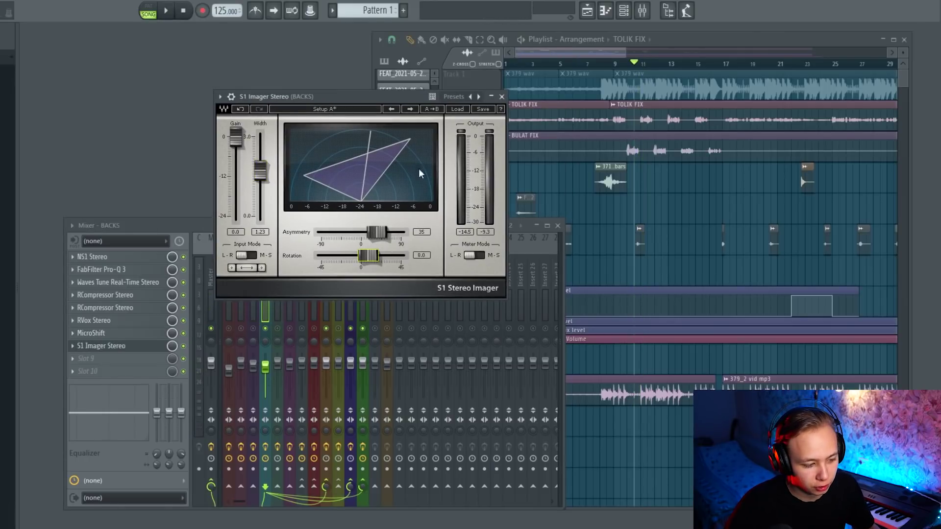
left_click_drag(340, 98, 348, 98)
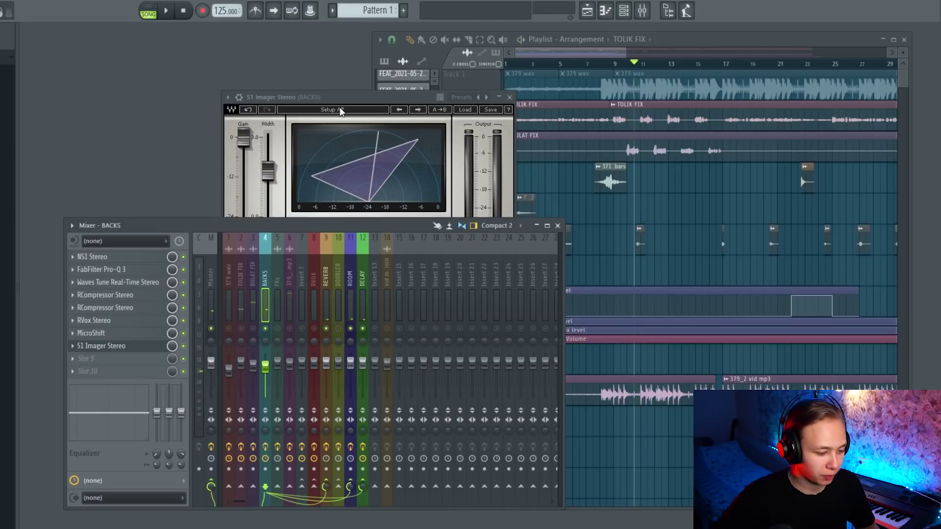
left_click(509, 97)
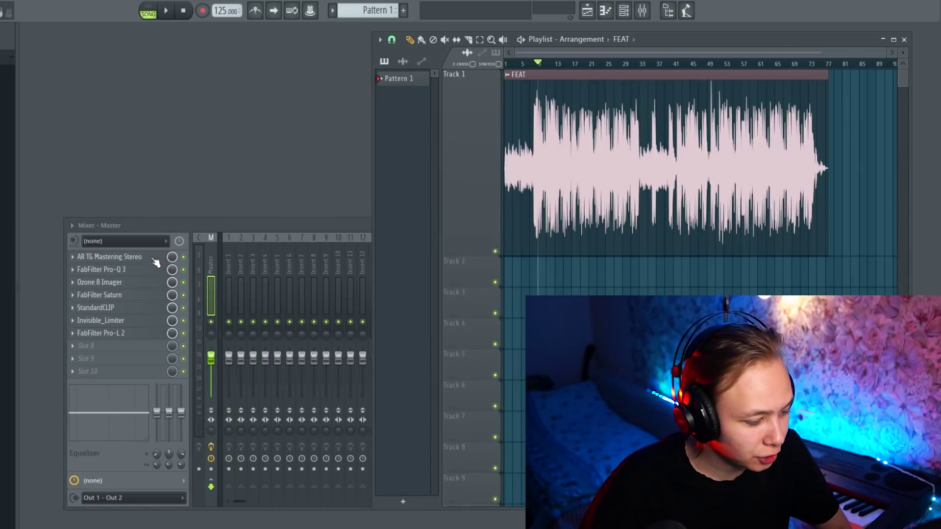
Compare the master with the AR TG Mastering limiter section switched off and on during playback
left_click(153, 258)
left_click_drag(354, 106, 354, 127)
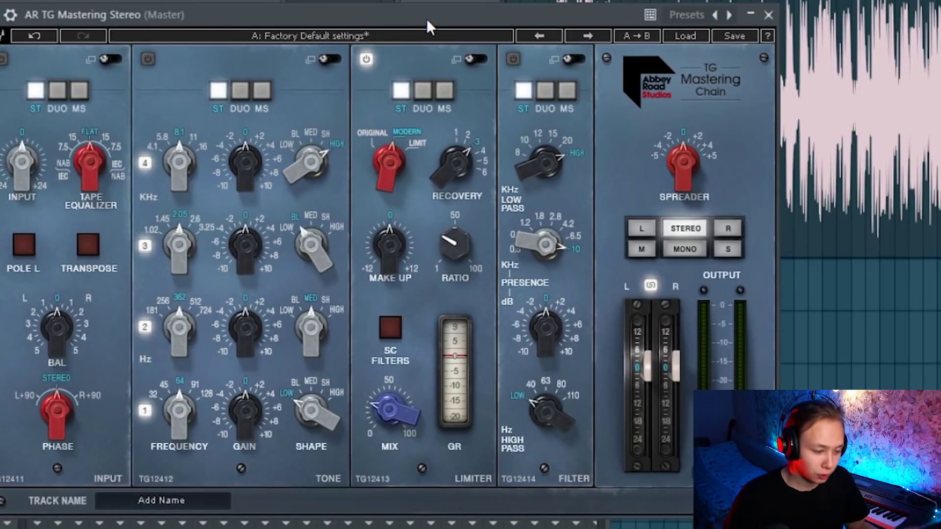
left_click(366, 59)
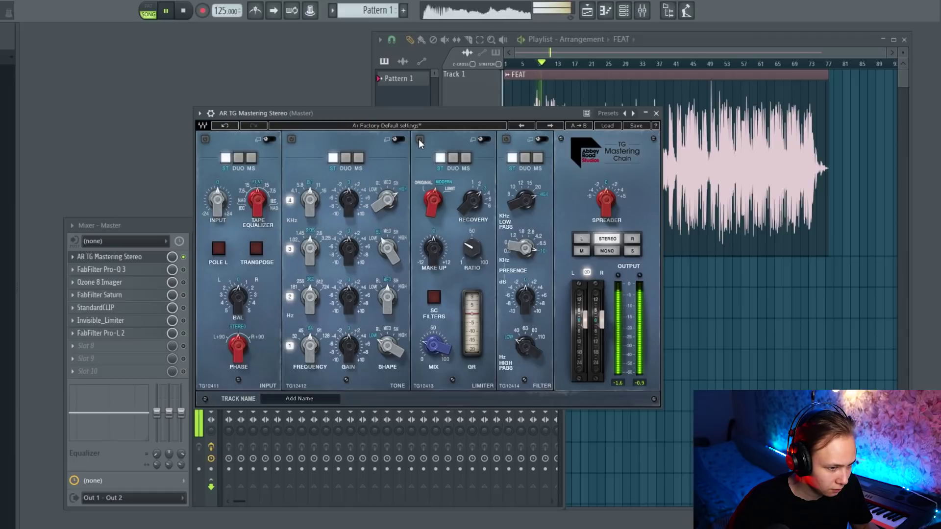
left_click(419, 139)
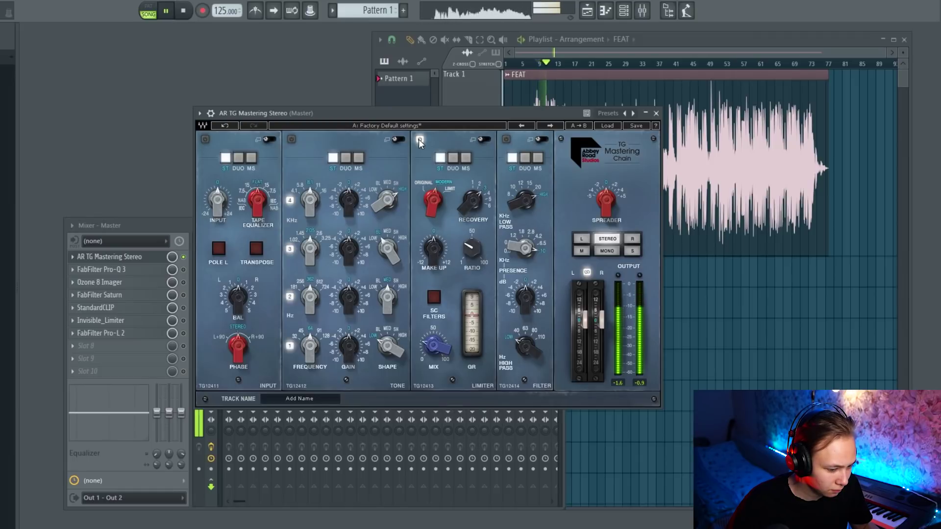
key("space")
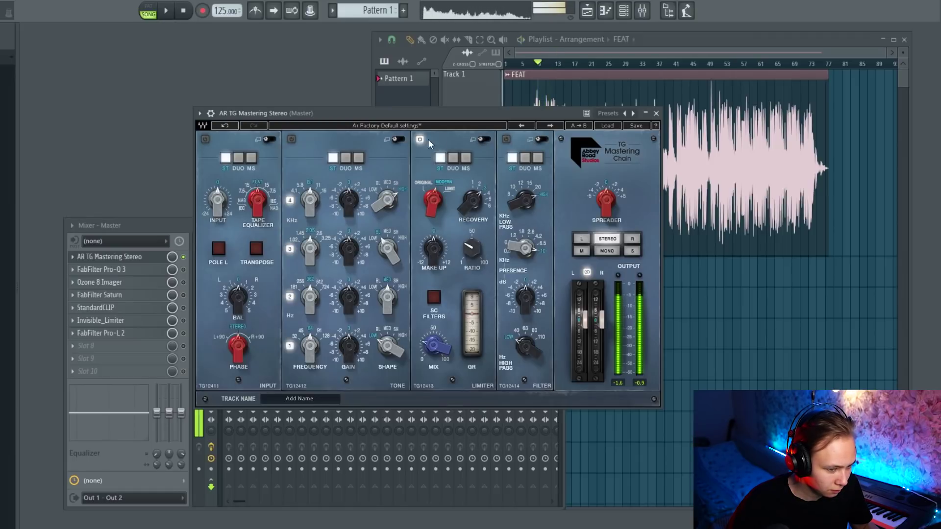
left_click_drag(494, 112, 509, 115)
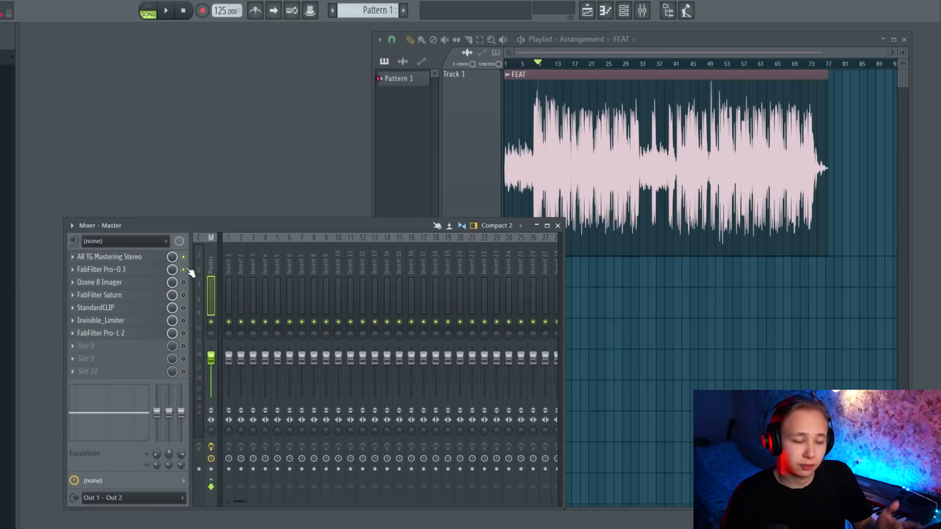
Switch on FabFilter Pro-Q 3 on the master, audition its low cut and examine the high-frequency bell near 8.6 kHz
left_click(184, 269)
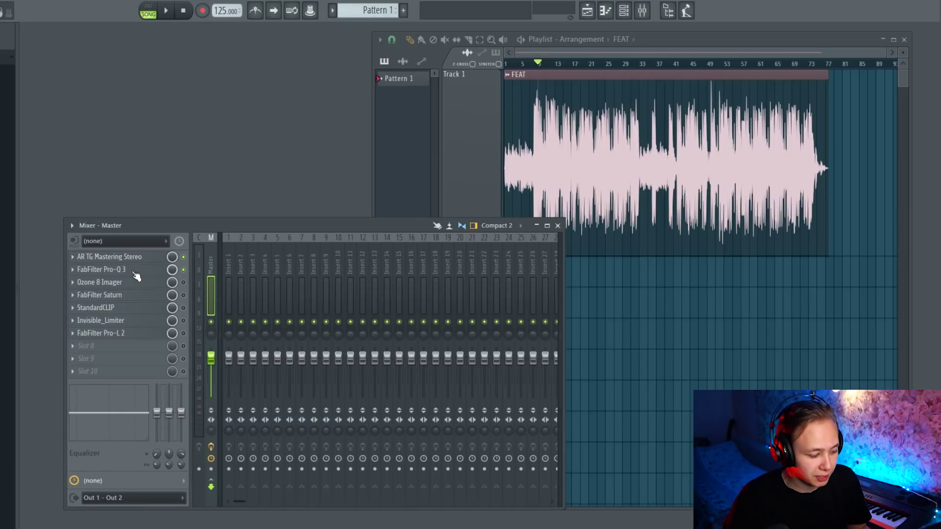
left_click(147, 269)
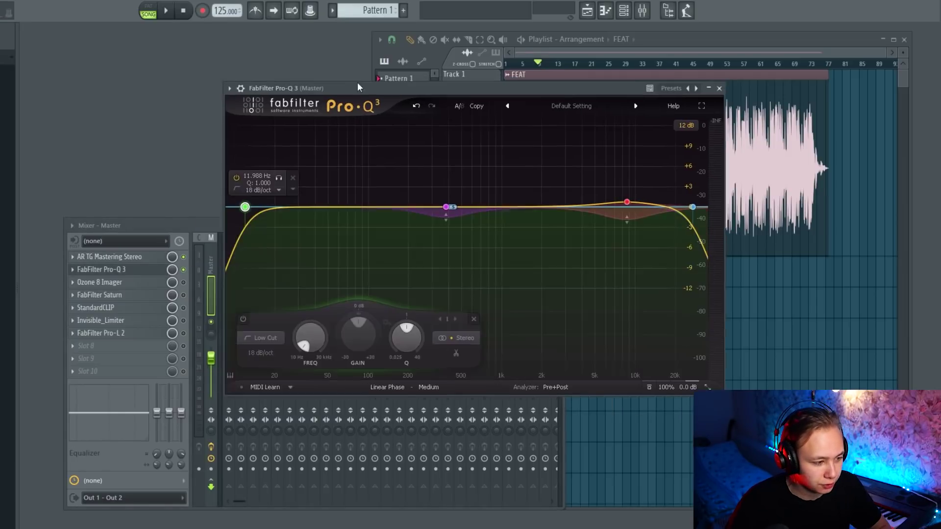
left_click_drag(357, 84, 364, 89)
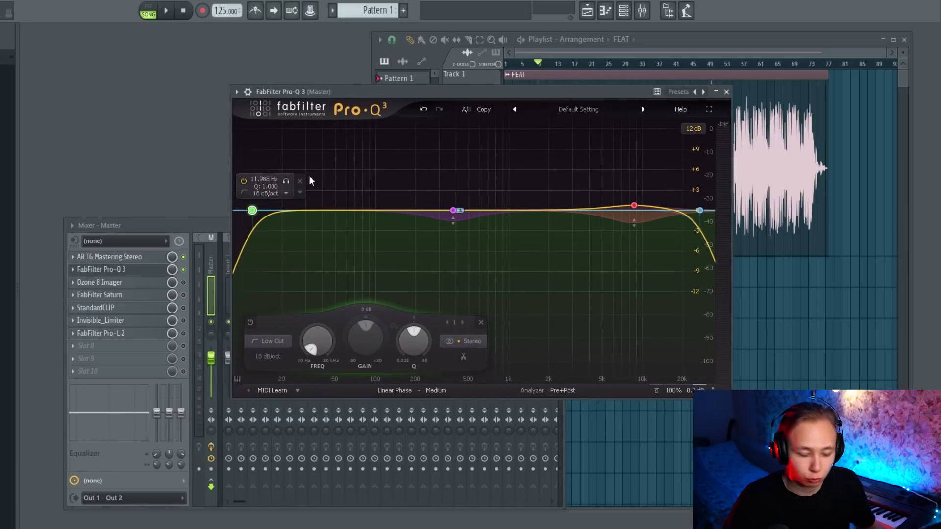
left_click(285, 180)
key("space")
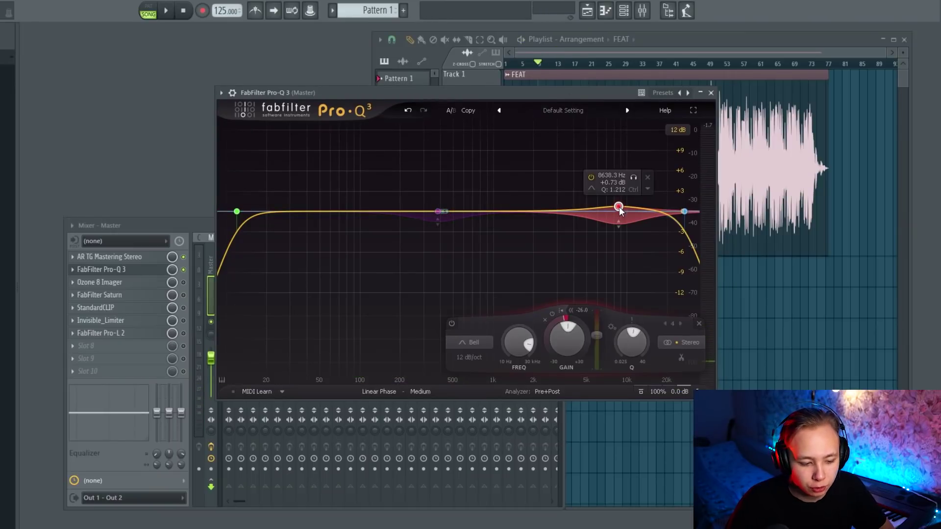
left_click_drag(620, 207, 618, 207)
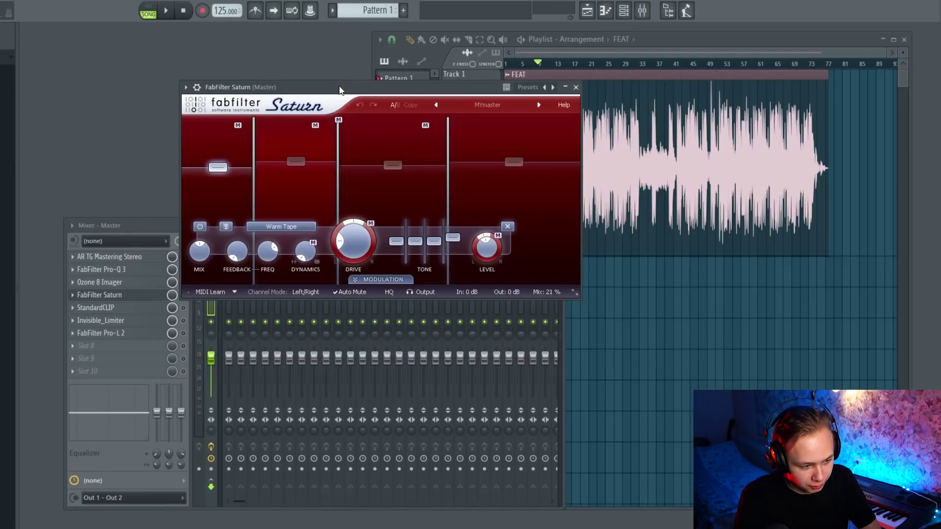
Compare the master with FabFilter Saturn switched off and on during playback and check its overall mix amount
left_click_drag(340, 89, 386, 156)
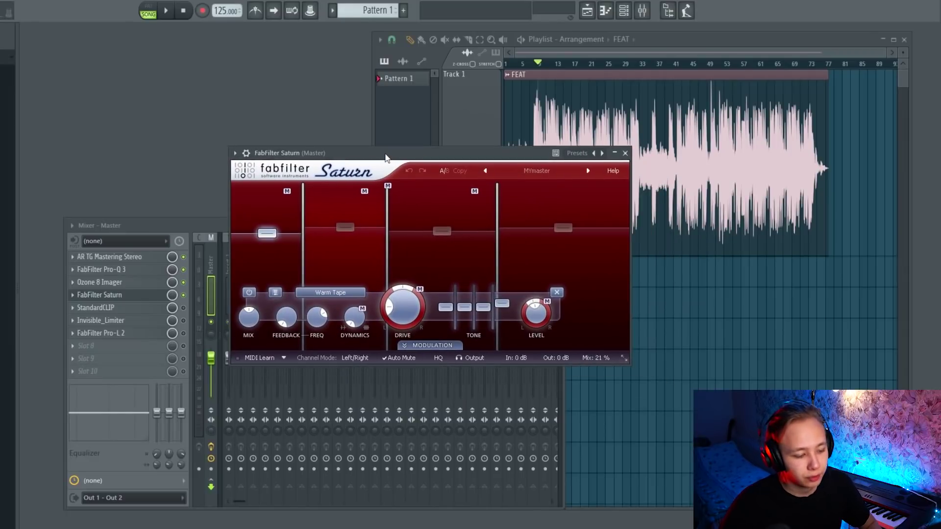
left_click_drag(457, 154, 451, 151)
key("space")
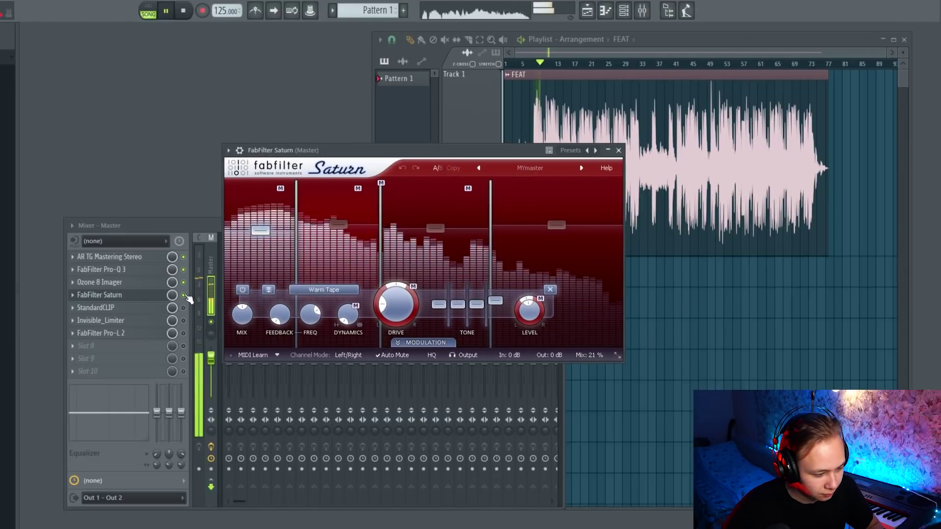
left_click(184, 295)
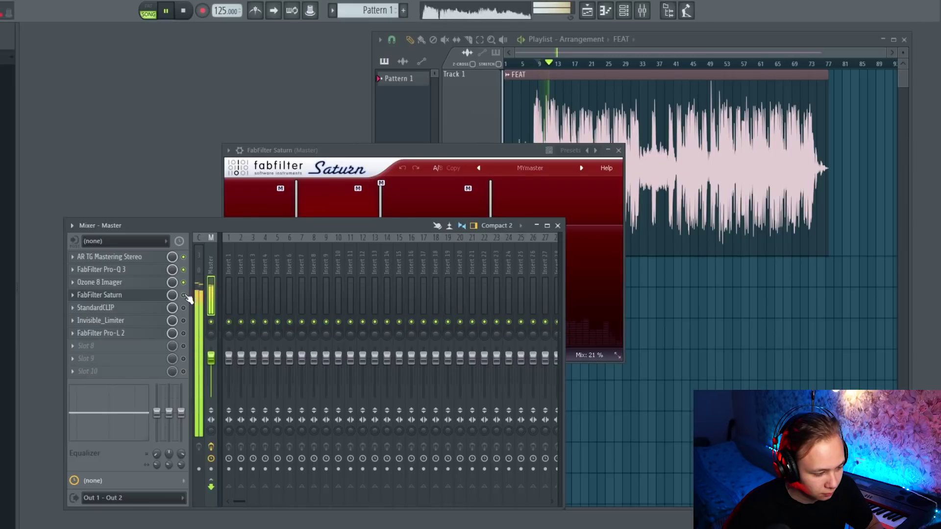
left_click(185, 295)
left_click(396, 169)
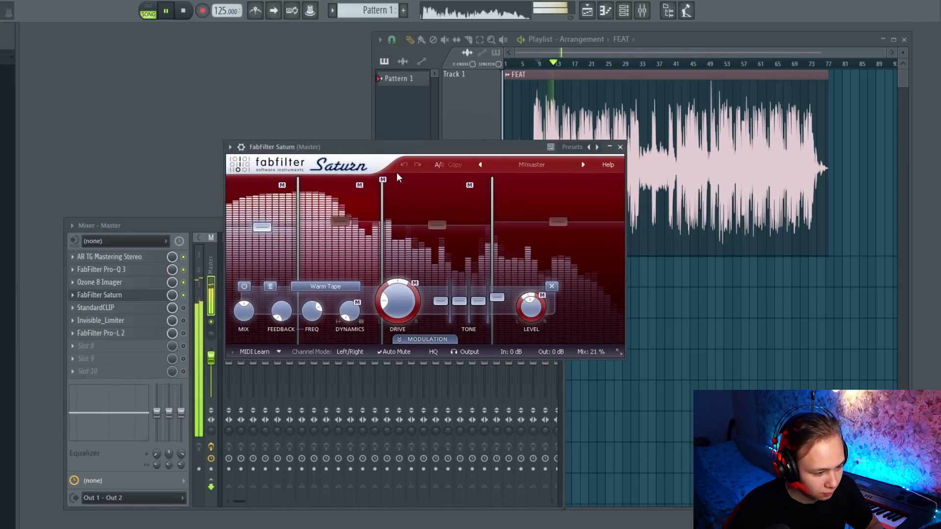
left_click_drag(396, 151, 402, 150)
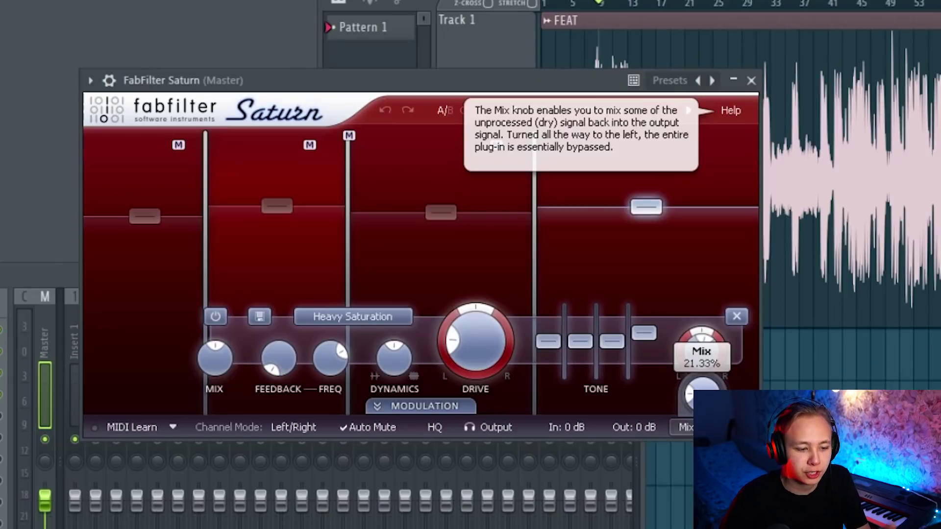
left_click_drag(702, 392, 702, 394)
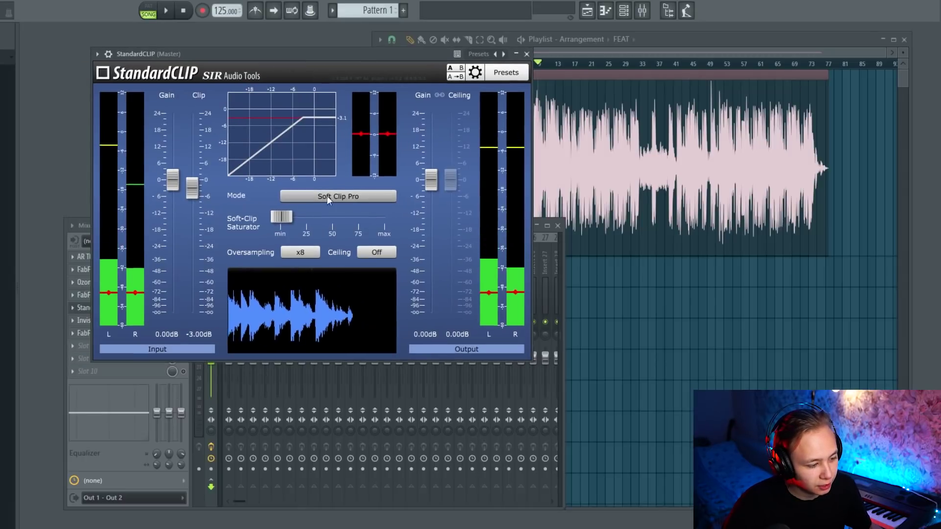
Set StandardCLIP's mode on the master to Soft Clip Classic and check its saturator and clip level during playback
left_click(328, 196)
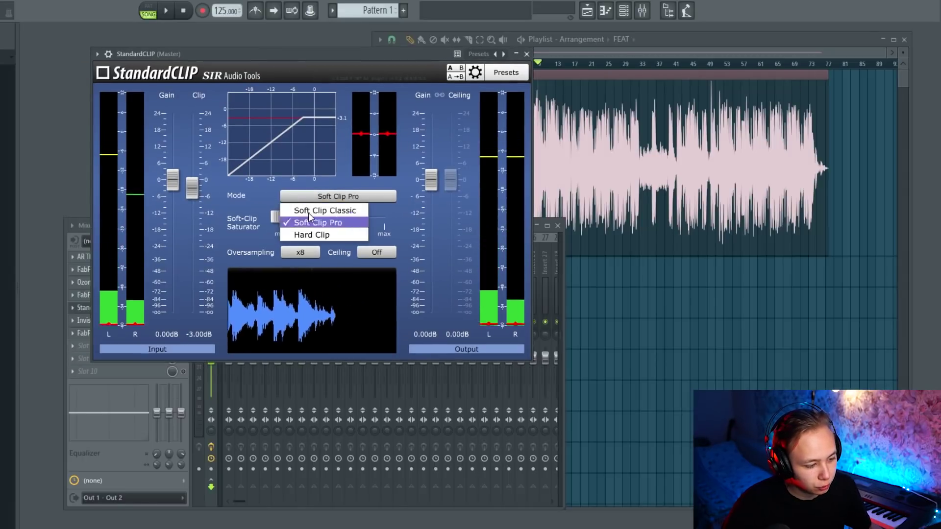
left_click(314, 211)
mouse_move(282, 217)
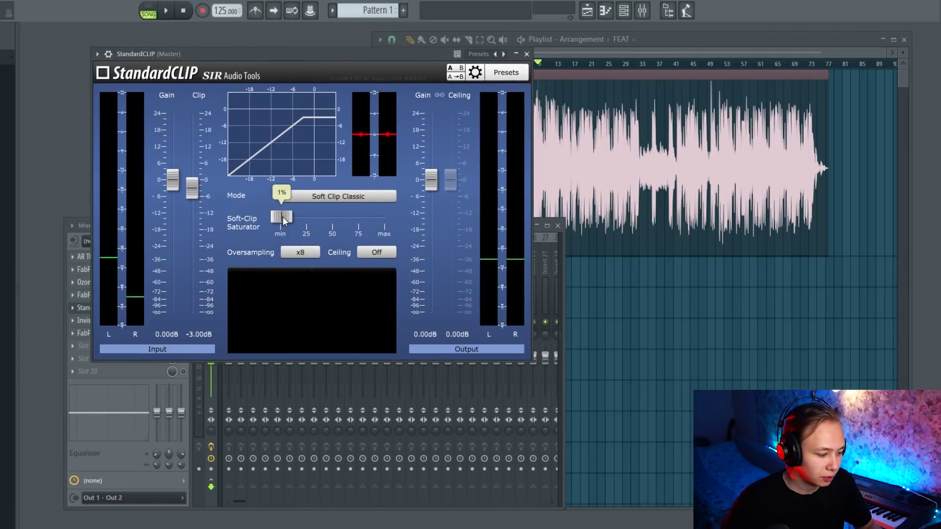
mouse_move(193, 188)
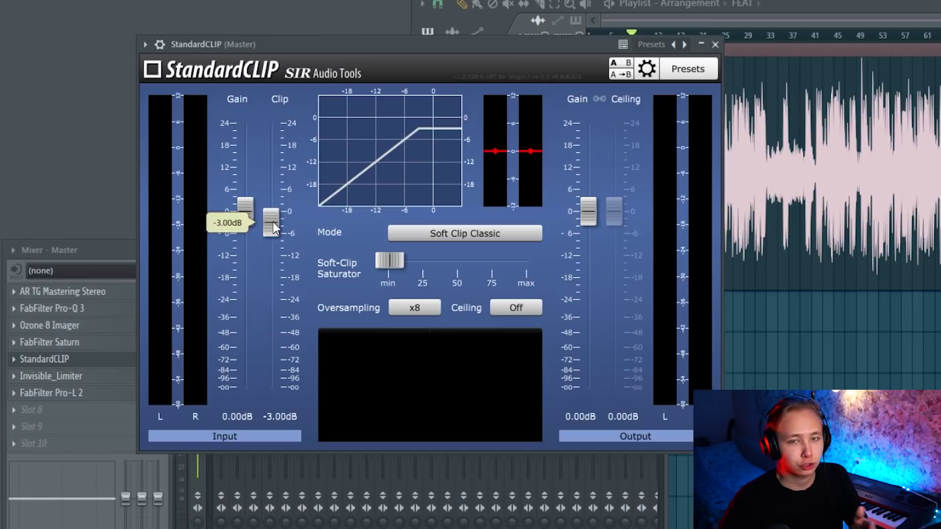
key("space")
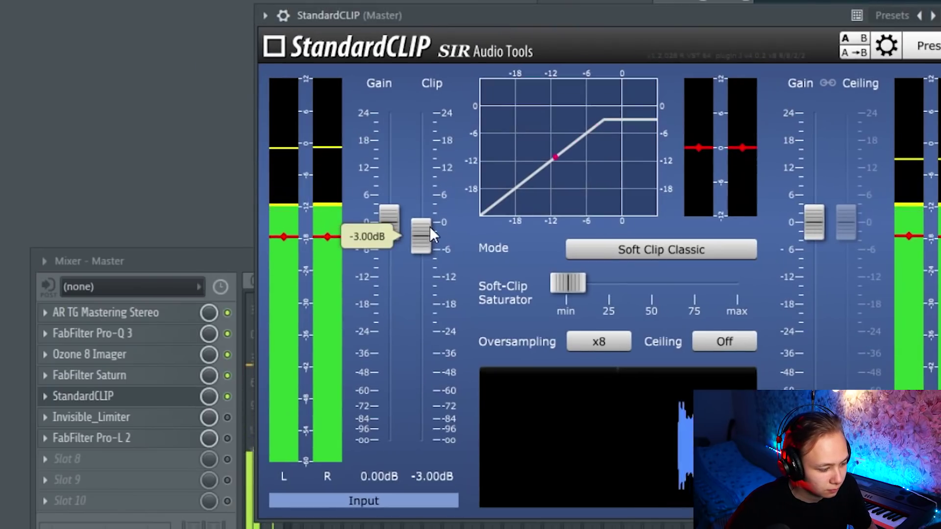
mouse_move(430, 228)
left_mouse_down()
mouse_move(428, 265)
mouse_move(430, 233)
left_mouse_up()
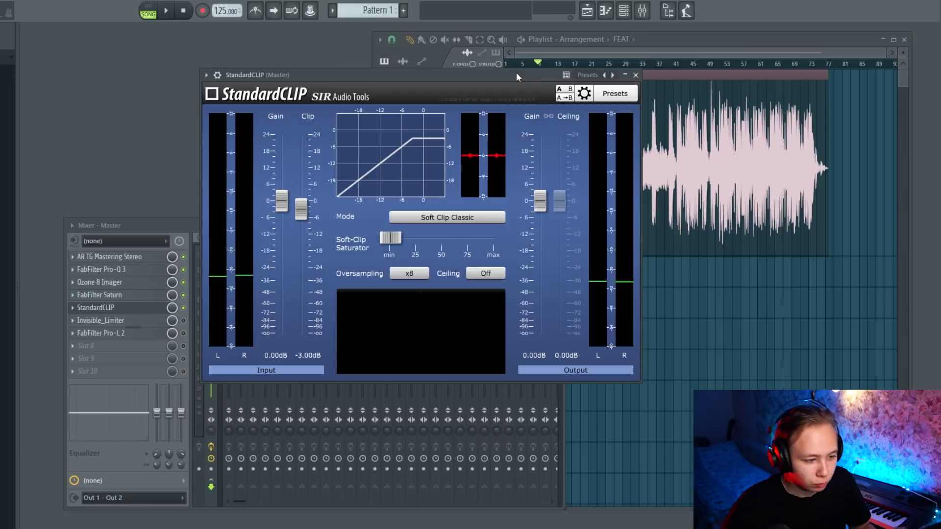
Close StandardCLIP and open the master's Invisible_Limiter to review its limit level and gain settings
left_click(636, 75)
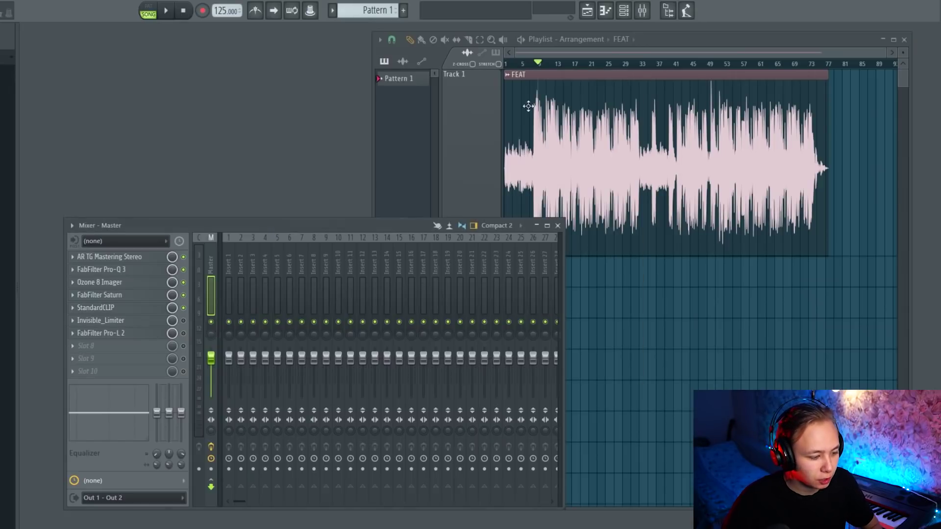
left_click(118, 321)
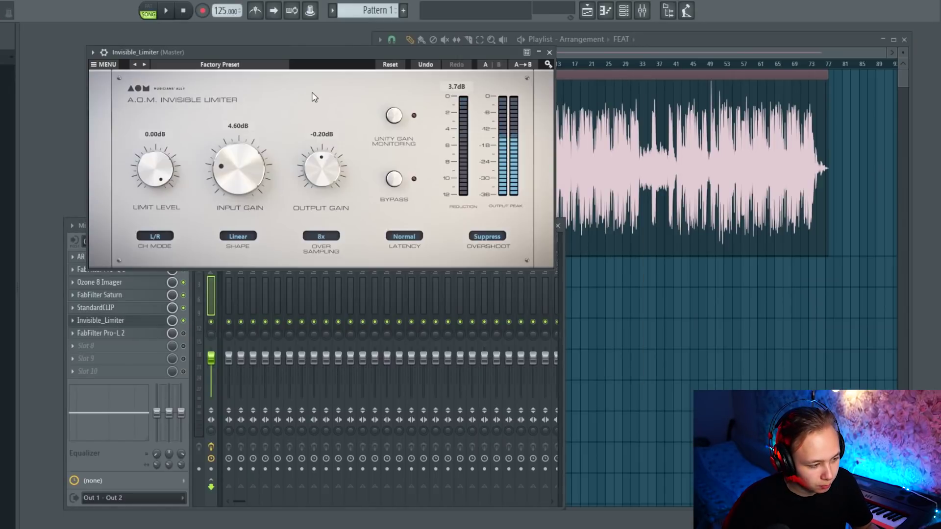
left_click_drag(313, 52, 443, 92)
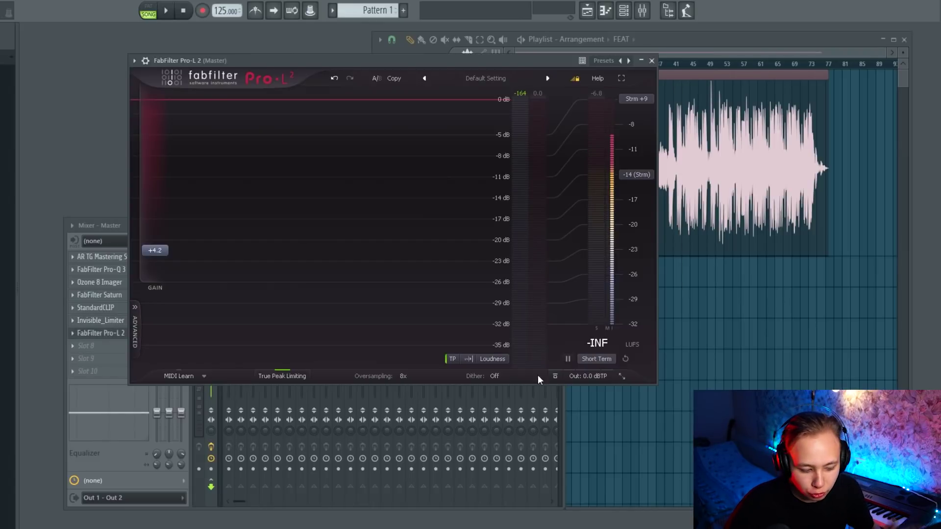
Examine FabFilter Pro-L 2's output level and gain on the master and check the short-term loudness during playback
mouse_move(585, 376)
left_click_drag(583, 337, 582, 338)
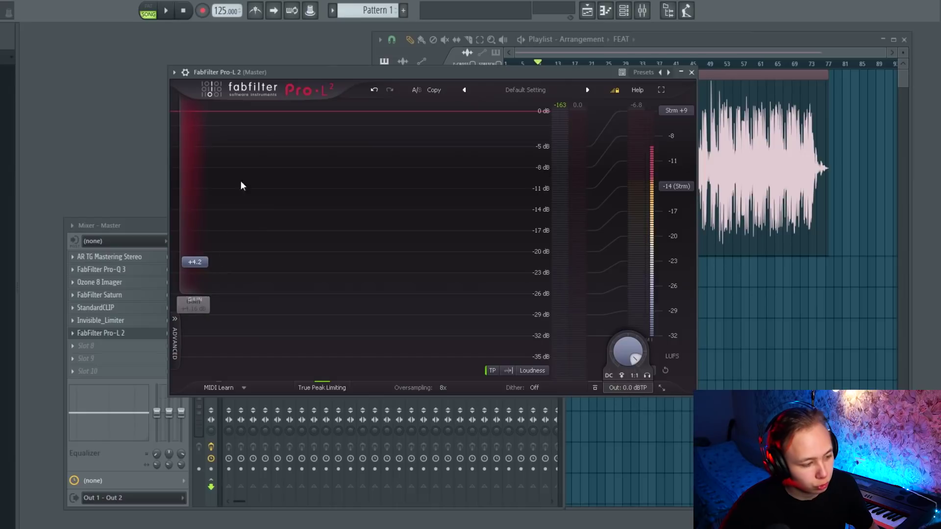
left_click_drag(327, 75, 364, 80)
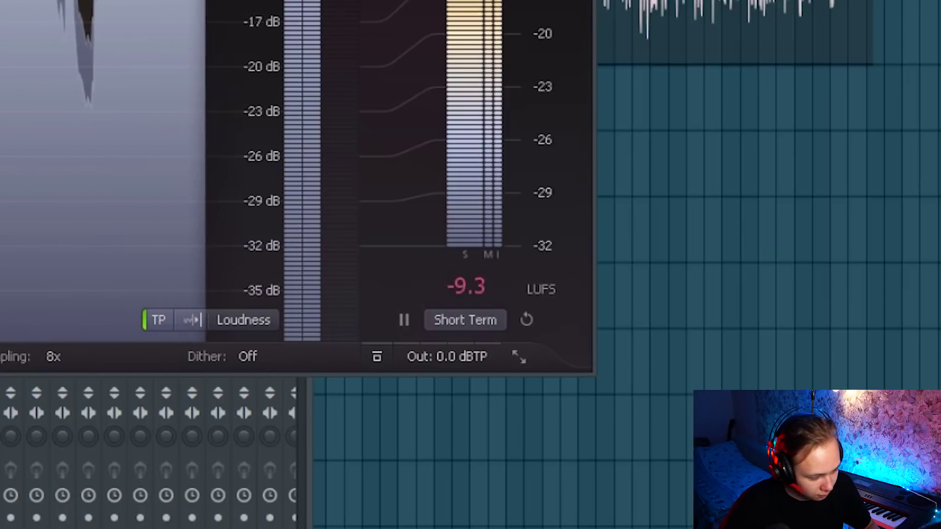
left_click_drag(16, 6, 0, 0)
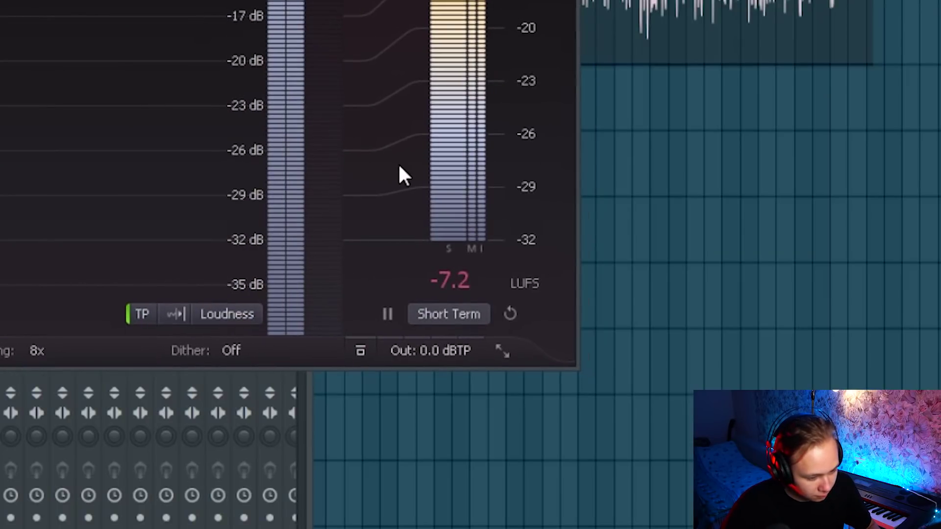